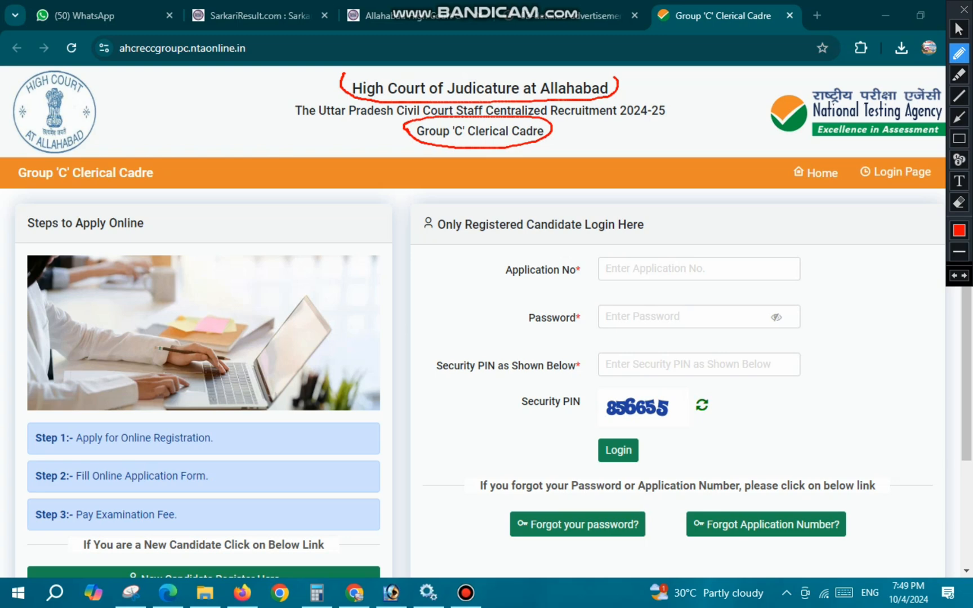
- Review the application dates, fees and other activities in the detailed Group 'C' advertisement PDF, and return to the registration site
{"action": "mouse_move", "coordinate": [590, 140]}
{"action": "left_mouse_down"}
{"action": "mouse_move", "coordinate": [592, 152]}
{"action": "mouse_move", "coordinate": [598, 147]}
{"action": "mouse_move", "coordinate": [581, 158]}
{"action": "mouse_move", "coordinate": [652, 135]}
{"action": "left_mouse_up"}
{"action": "left_click", "coordinate": [959, 28]}
{"action": "left_click", "coordinate": [570, 16]}
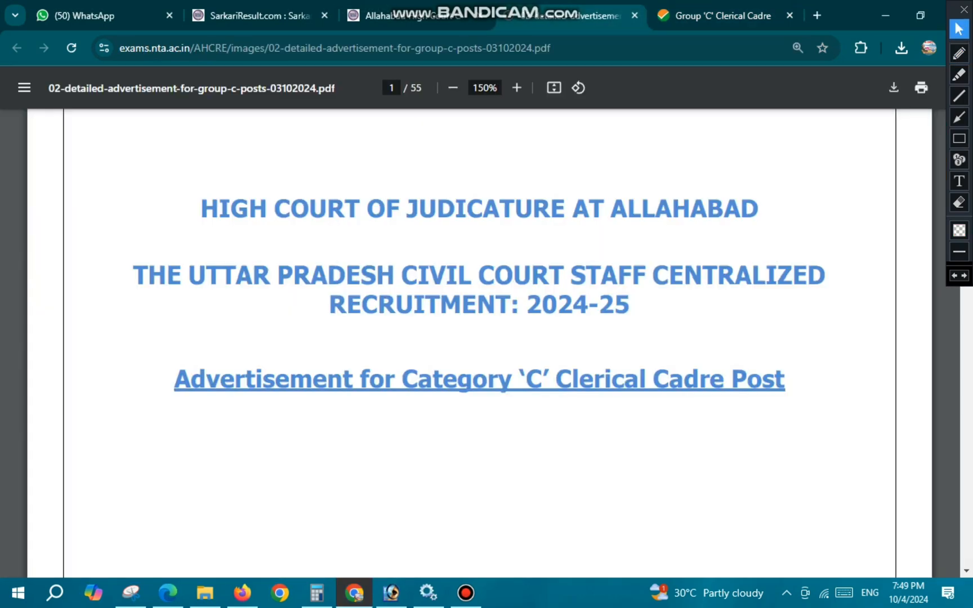
{"action": "scroll", "coordinate": [479, 338], "scroll_direction": "down", "scroll_amount": 12}
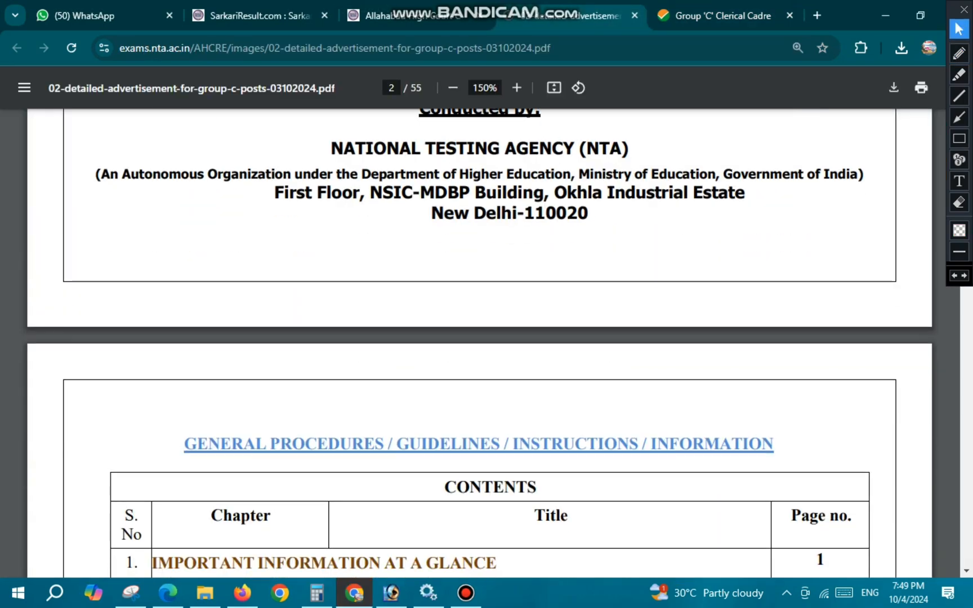
{"action": "scroll", "coordinate": [479, 338], "scroll_direction": "down", "scroll_amount": 20}
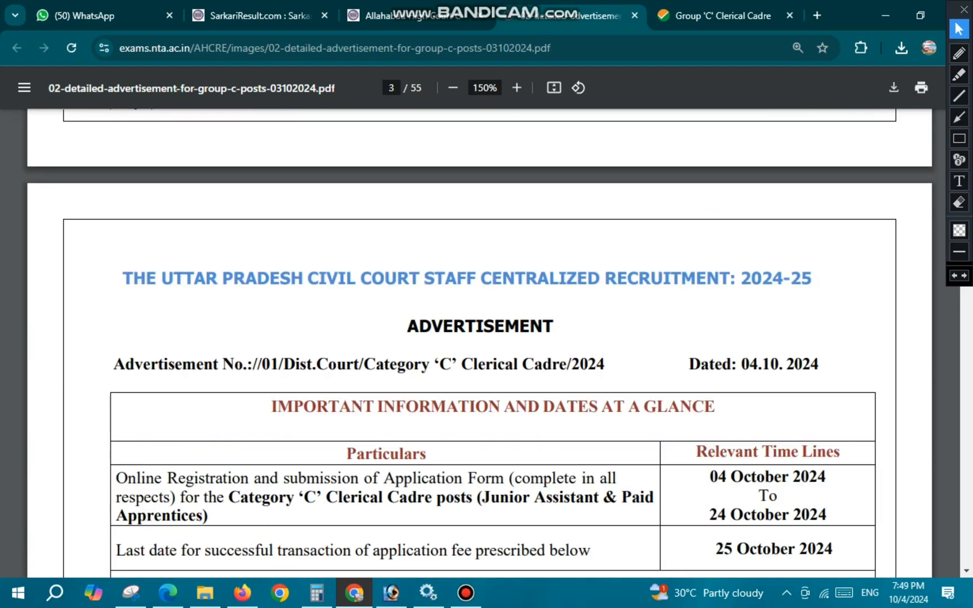
{"action": "scroll", "coordinate": [478, 337], "scroll_direction": "down", "scroll_amount": 10}
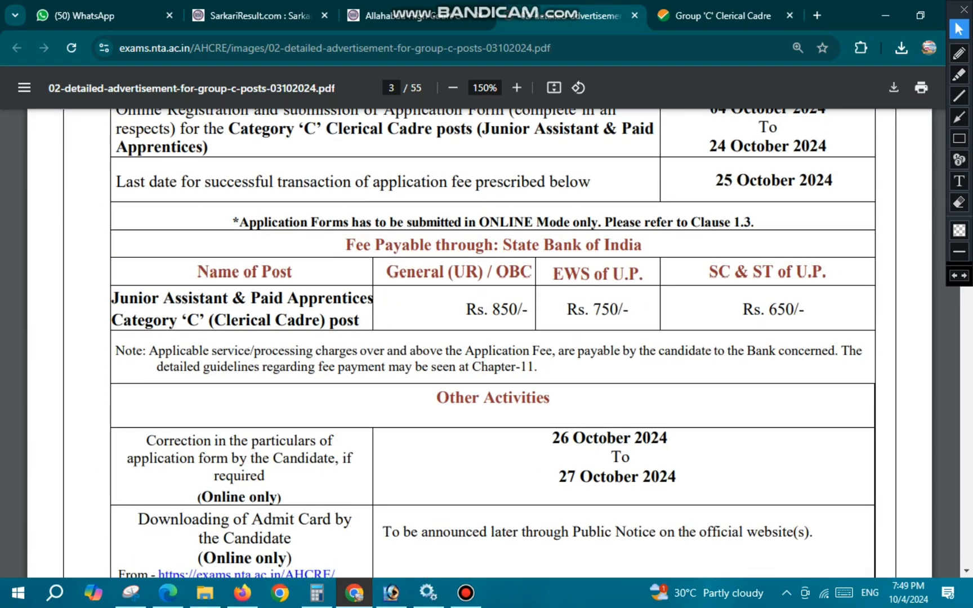
{"action": "scroll", "coordinate": [493, 338], "scroll_direction": "down", "scroll_amount": 5}
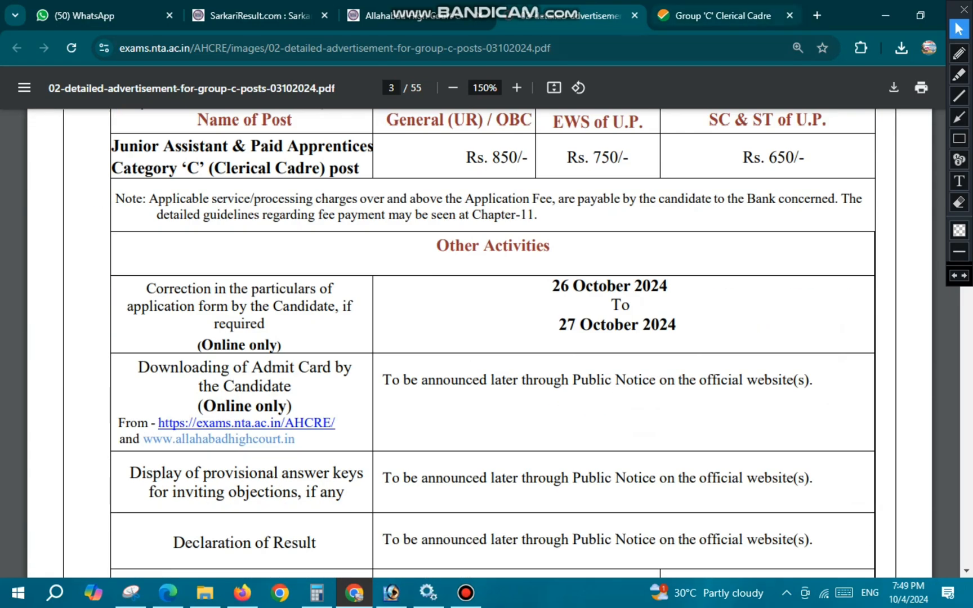
{"action": "key", "text": "ctrl+Tab"}
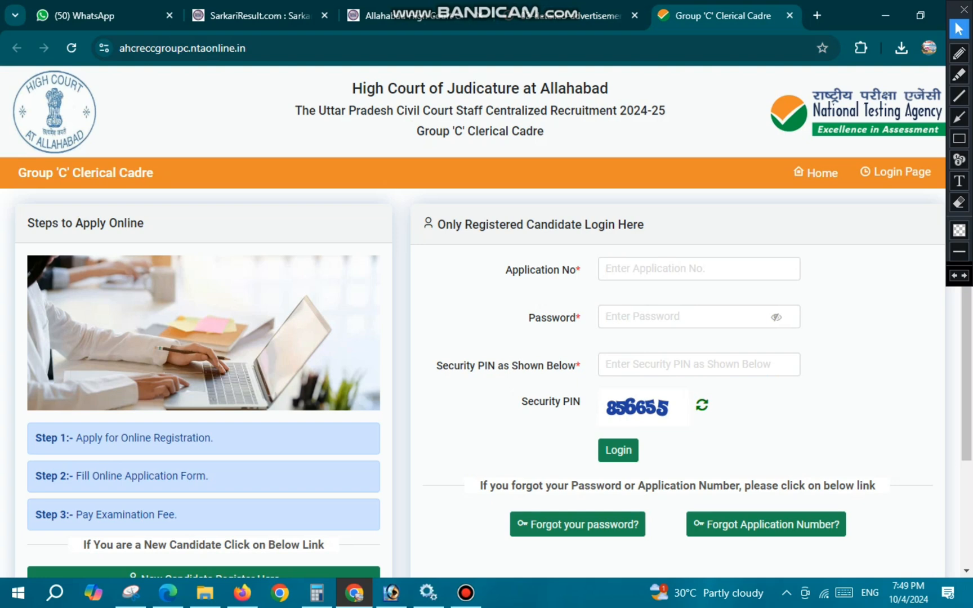
- Circle the new candidate registration link in red and open the registration instructions page
{"action": "left_click_drag", "start_coordinate": [416, 131], "coordinate": [544, 131]}
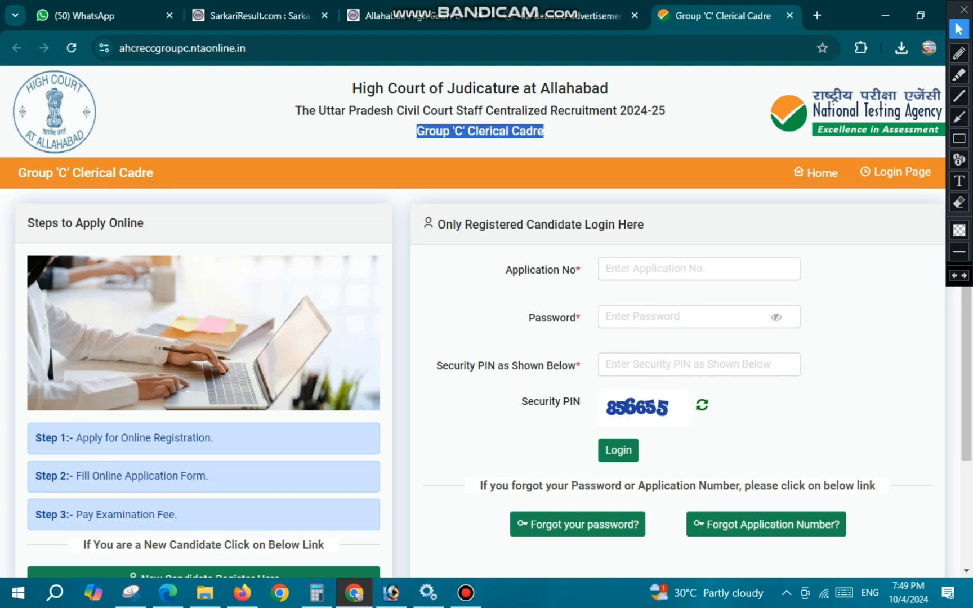
{"action": "left_click", "coordinate": [546, 131]}
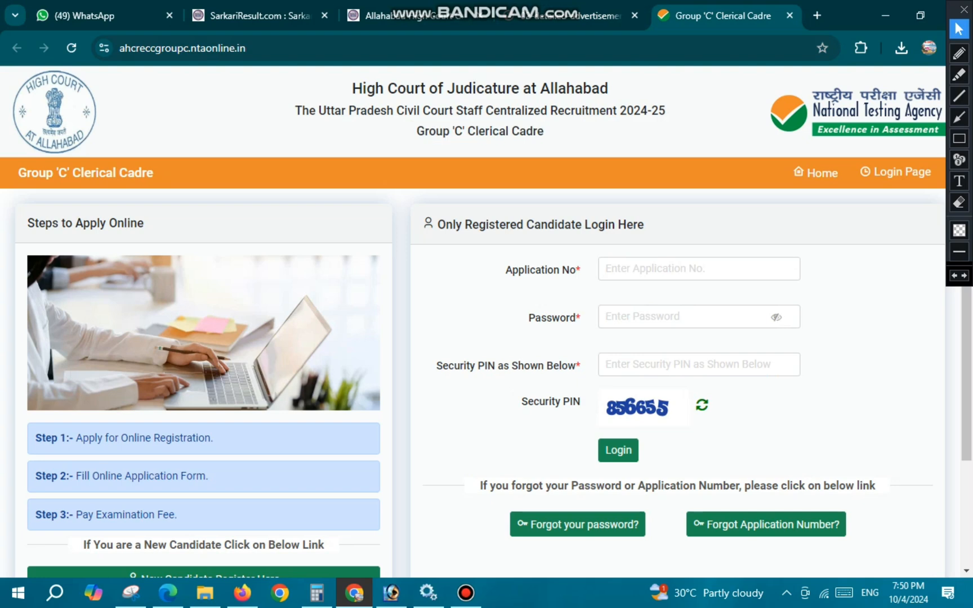
{"action": "scroll", "coordinate": [473, 321], "scroll_direction": "down", "scroll_amount": 3}
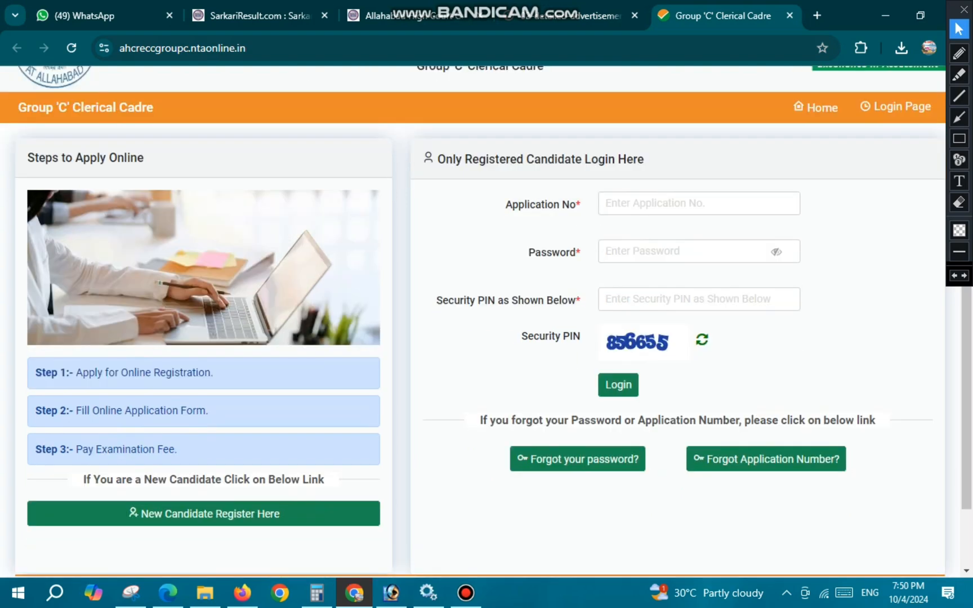
{"action": "left_click", "coordinate": [959, 53]}
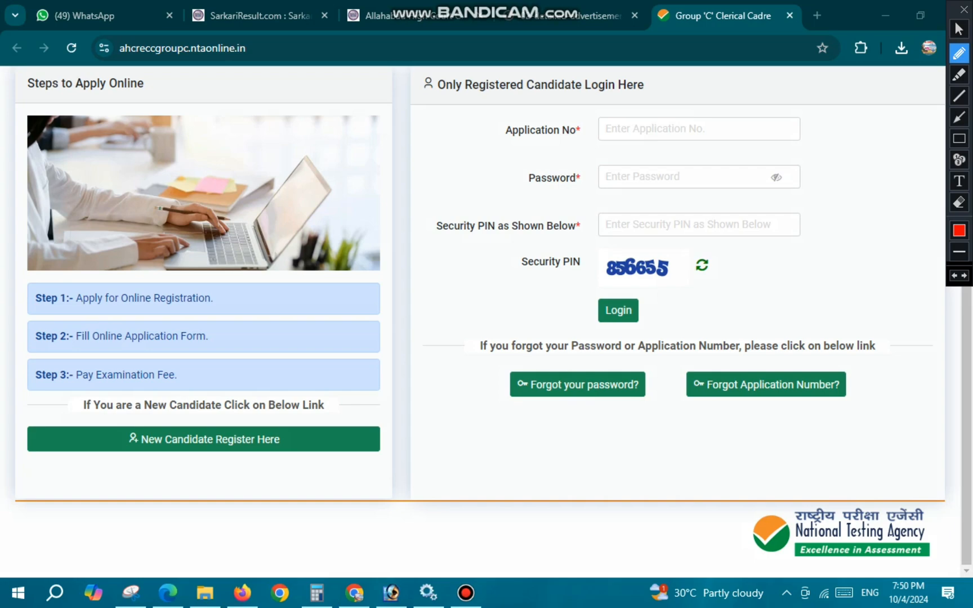
{"action": "mouse_move", "coordinate": [163, 417]}
{"action": "left_mouse_down"}
{"action": "mouse_move", "coordinate": [133, 425]}
{"action": "mouse_move", "coordinate": [203, 471]}
{"action": "mouse_move", "coordinate": [262, 463]}
{"action": "left_mouse_up"}
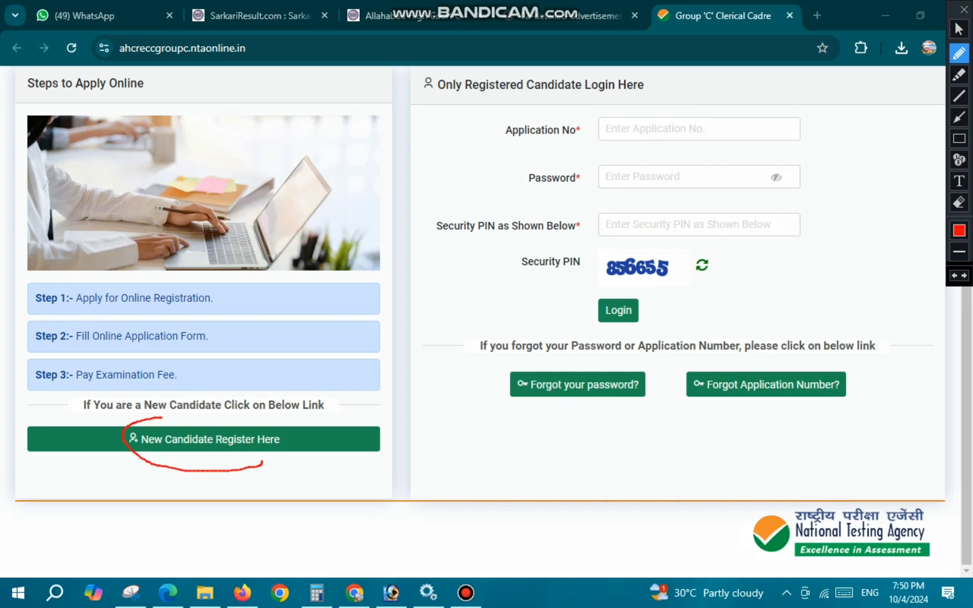
{"action": "left_click", "coordinate": [959, 29]}
{"action": "left_click", "coordinate": [203, 438]}
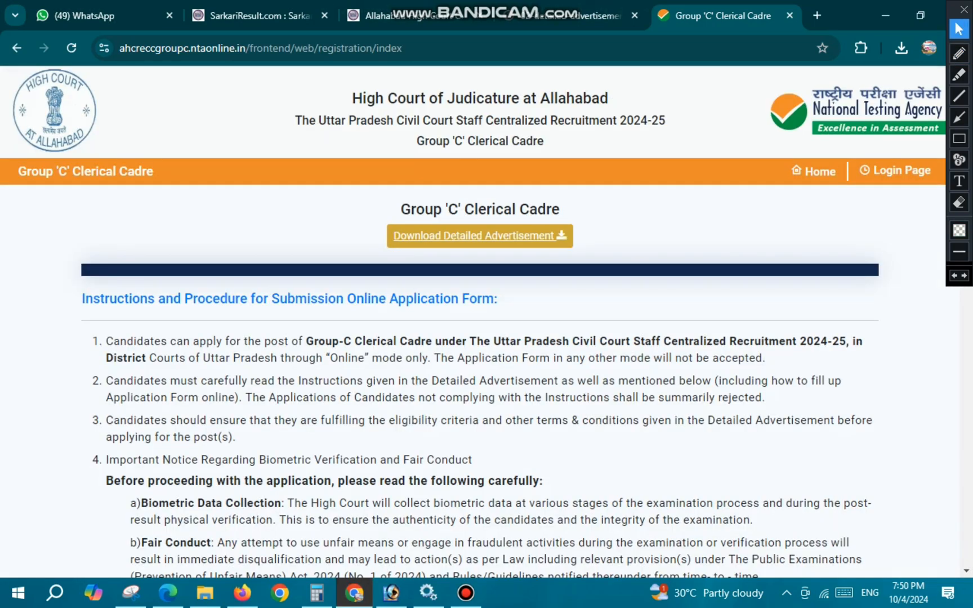
- Accept the declaration at the end of the application instructions and proceed to login identification
{"action": "scroll", "coordinate": [474, 322], "scroll_direction": "down", "scroll_amount": 15}
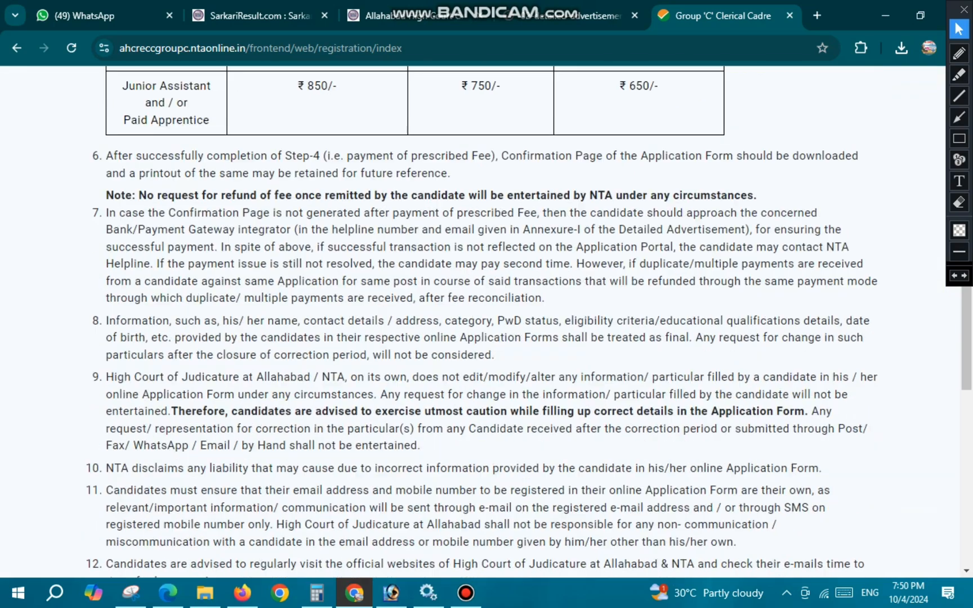
{"action": "scroll", "coordinate": [473, 322], "scroll_direction": "down", "scroll_amount": 12}
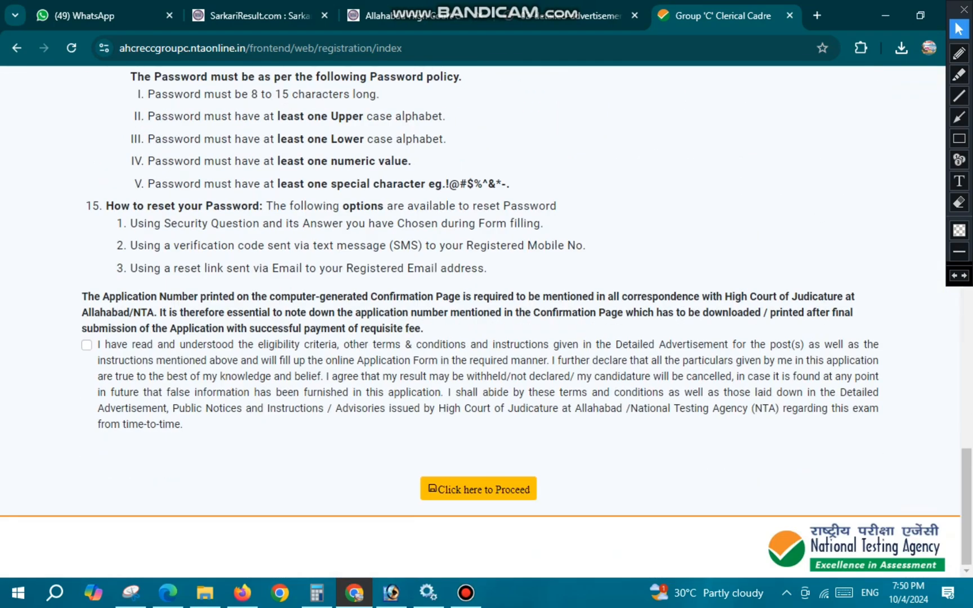
{"action": "left_click", "coordinate": [87, 345]}
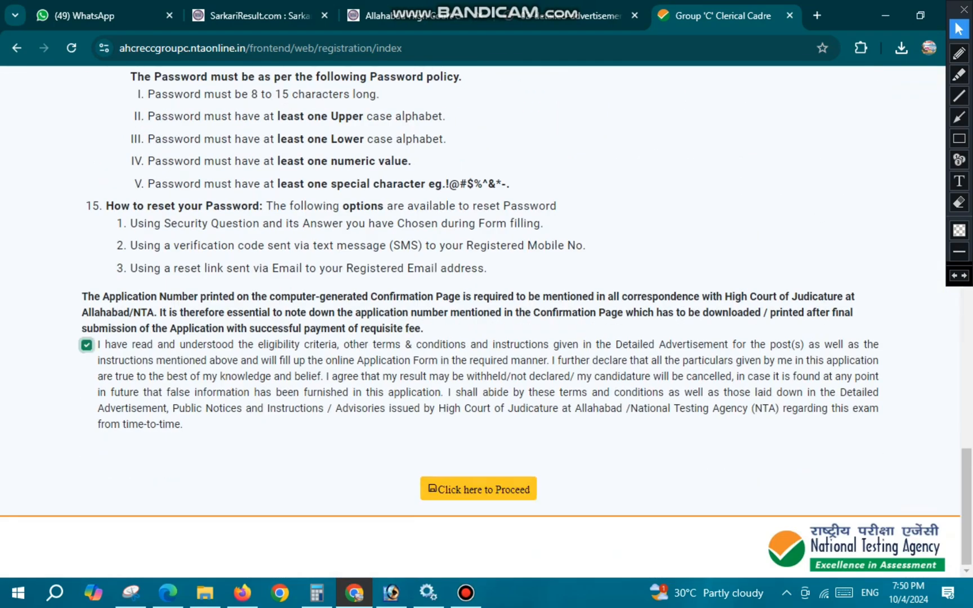
{"action": "left_click", "coordinate": [478, 489]}
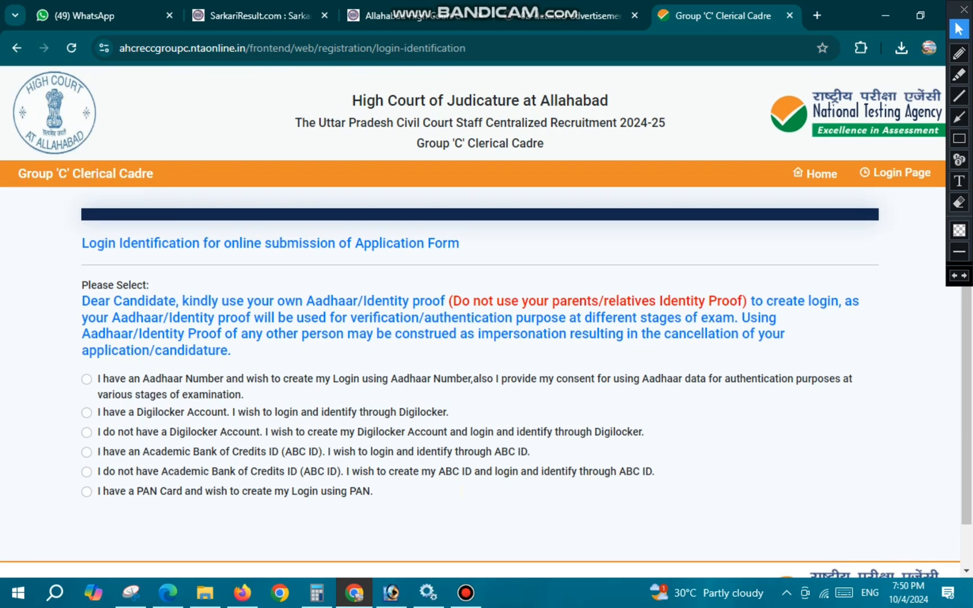
- Mark the Aadhaar login option and its consent wording in red, and select creating the login using the Aadhaar Number
{"action": "scroll", "coordinate": [486, 322], "scroll_direction": "down", "scroll_amount": 1}
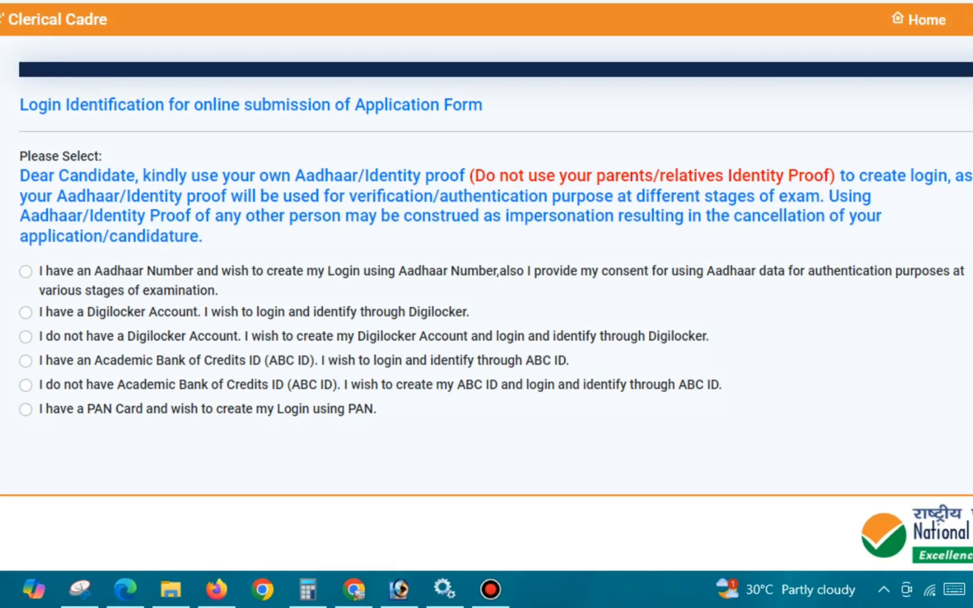
{"action": "left_click_drag", "start_coordinate": [23, 269], "coordinate": [42, 266]}
{"action": "left_click_drag", "start_coordinate": [369, 284], "coordinate": [452, 282]}
{"action": "left_click_drag", "start_coordinate": [541, 282], "coordinate": [577, 282]}
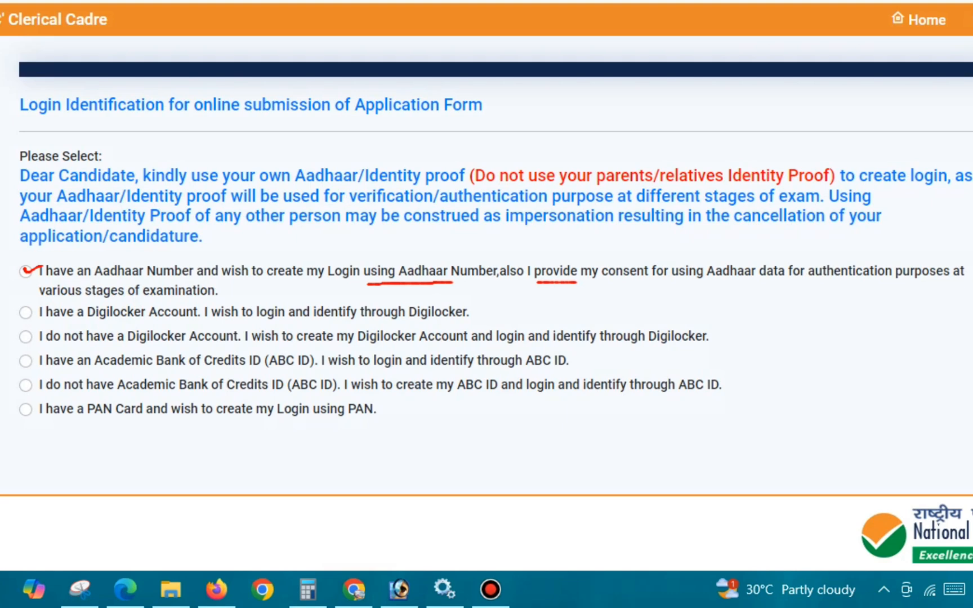
{"action": "left_click_drag", "start_coordinate": [650, 286], "coordinate": [736, 284]}
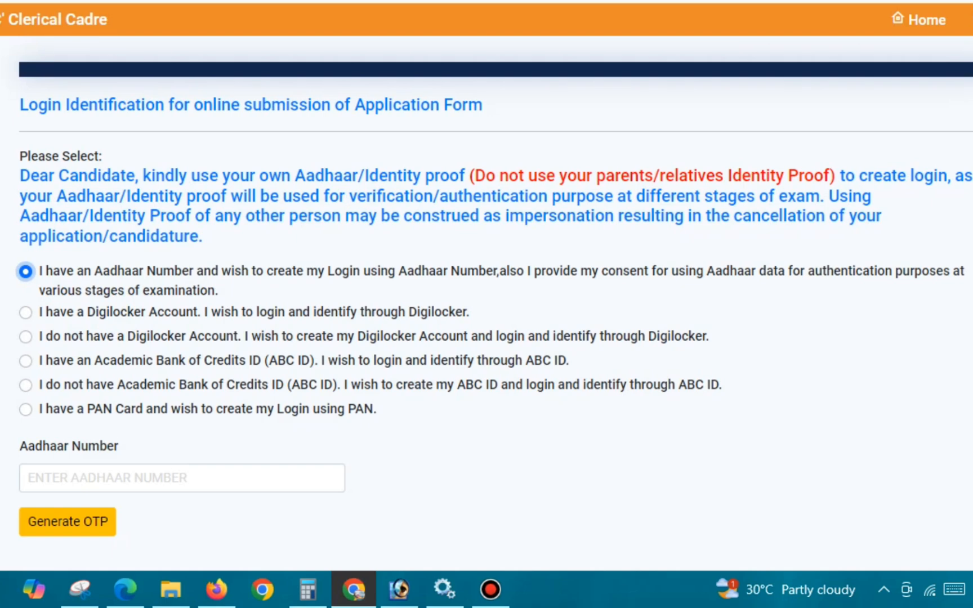
- Fill in the candidate's Aadhaar number and generate the OTP
{"action": "left_click", "coordinate": [182, 478]}
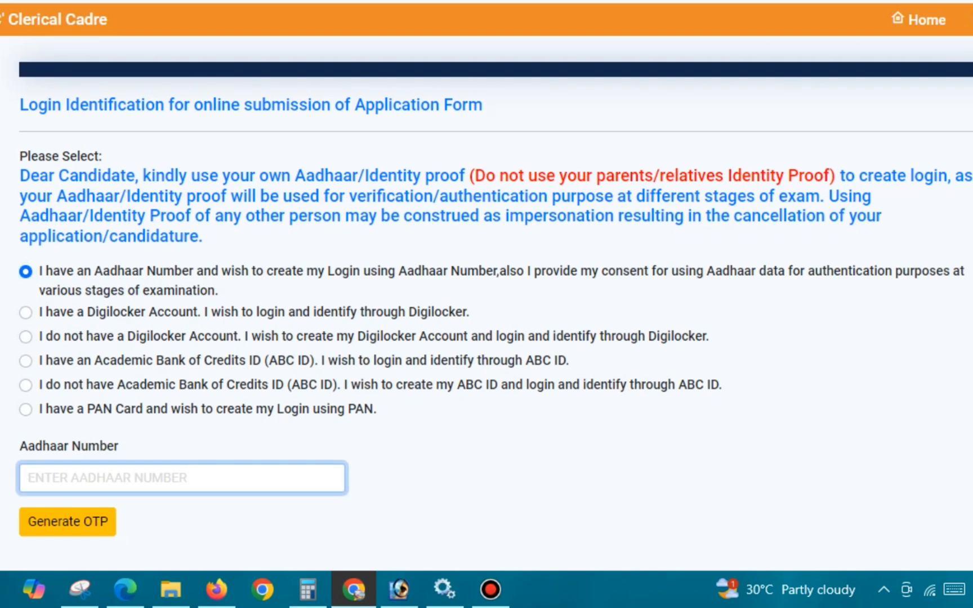
{"action": "key", "text": "ctrl+v"}
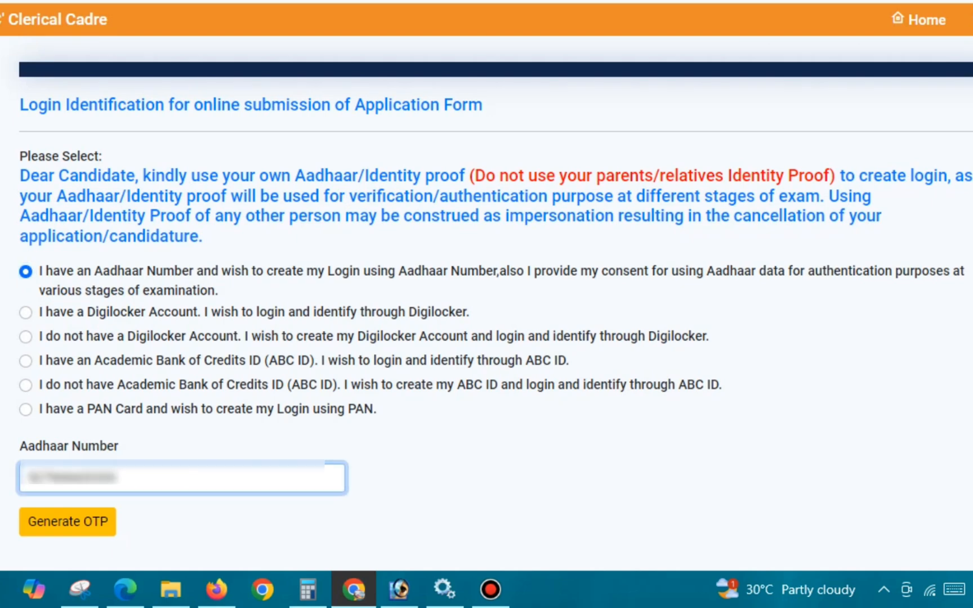
{"action": "left_click", "coordinate": [68, 522]}
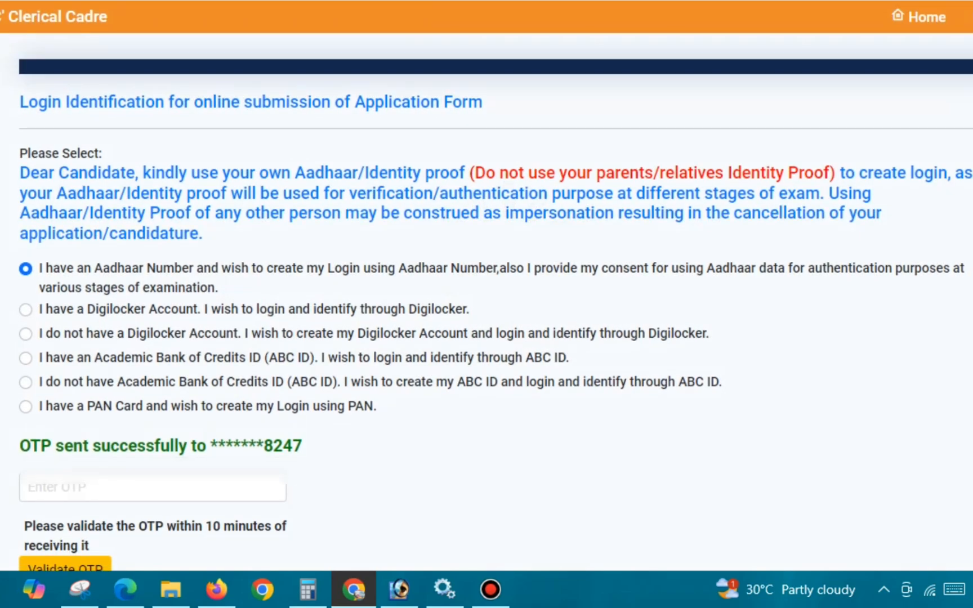
- Enter the OTP sent to the registered mobile and validate it to open the registration page
{"action": "scroll", "coordinate": [487, 304], "scroll_direction": "down", "scroll_amount": 3}
{"action": "left_click_drag", "start_coordinate": [264, 298], "coordinate": [303, 298]}
{"action": "left_click", "coordinate": [153, 339]}
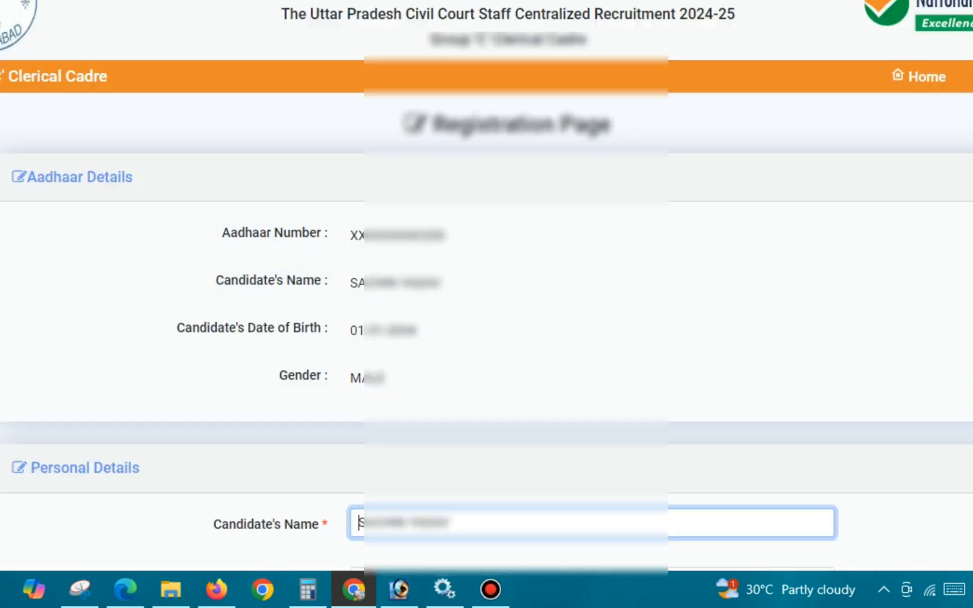
- Go to the Personal Details section and tick the father's and mother's name fields with the red pen
{"action": "scroll", "coordinate": [487, 304], "scroll_direction": "down", "scroll_amount": 7}
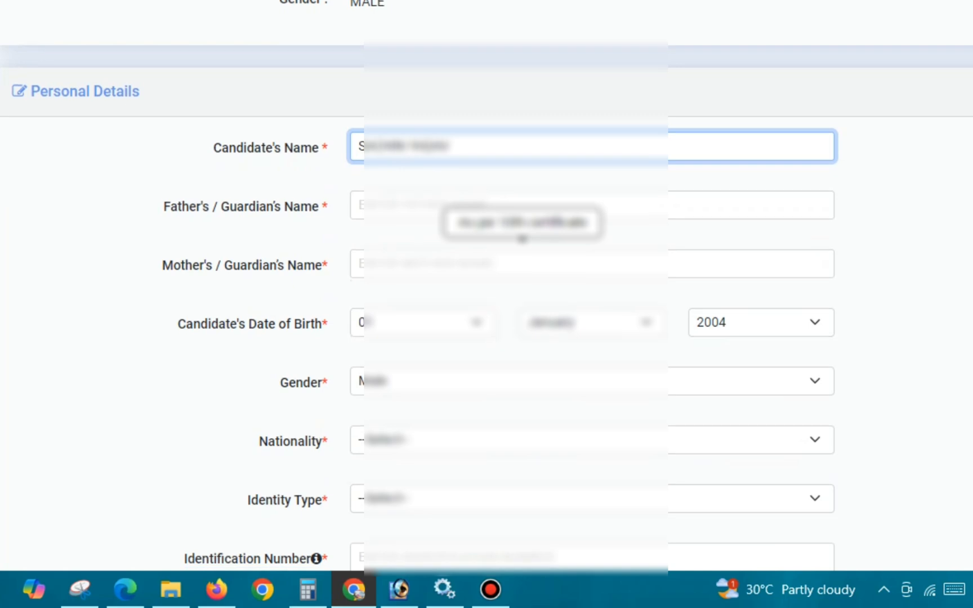
{"action": "scroll", "coordinate": [486, 304], "scroll_direction": "down", "scroll_amount": 4}
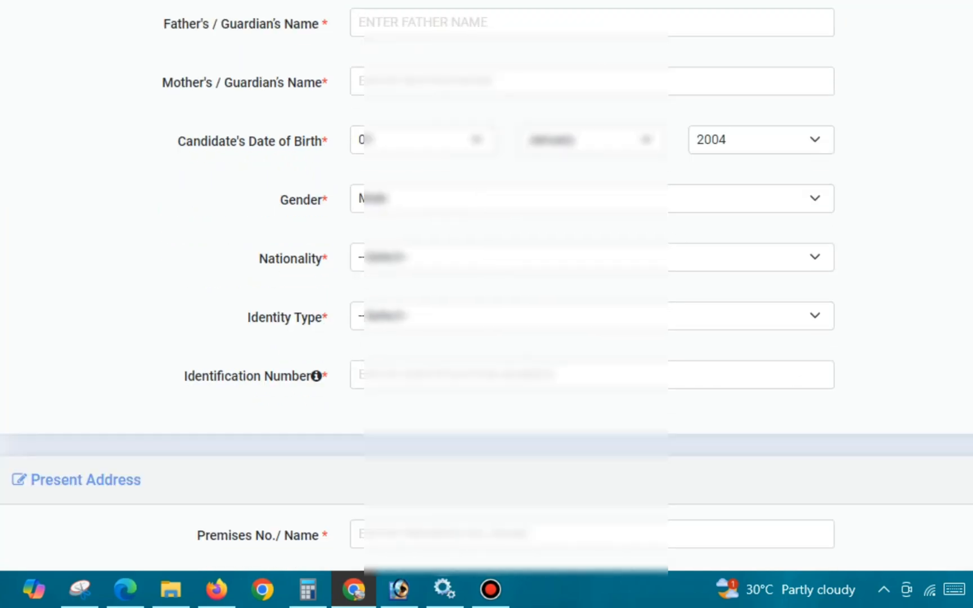
{"action": "key", "text": "ctrl+2"}
{"action": "left_click_drag", "start_coordinate": [394, 18], "coordinate": [433, 16]}
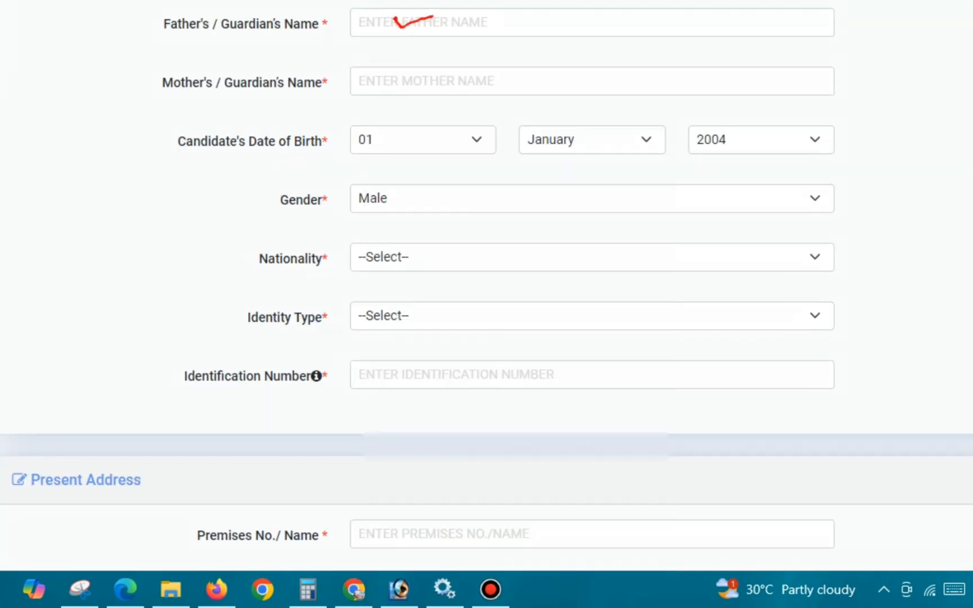
{"action": "left_click_drag", "start_coordinate": [386, 77], "coordinate": [437, 65]}
- Mark the Nationality field in red and set the nationality to INDIAN
{"action": "mouse_move", "coordinate": [385, 252]}
{"action": "left_mouse_down"}
{"action": "mouse_move", "coordinate": [391, 260]}
{"action": "mouse_move", "coordinate": [417, 253]}
{"action": "left_mouse_up"}
{"action": "left_click", "coordinate": [428, 257]}
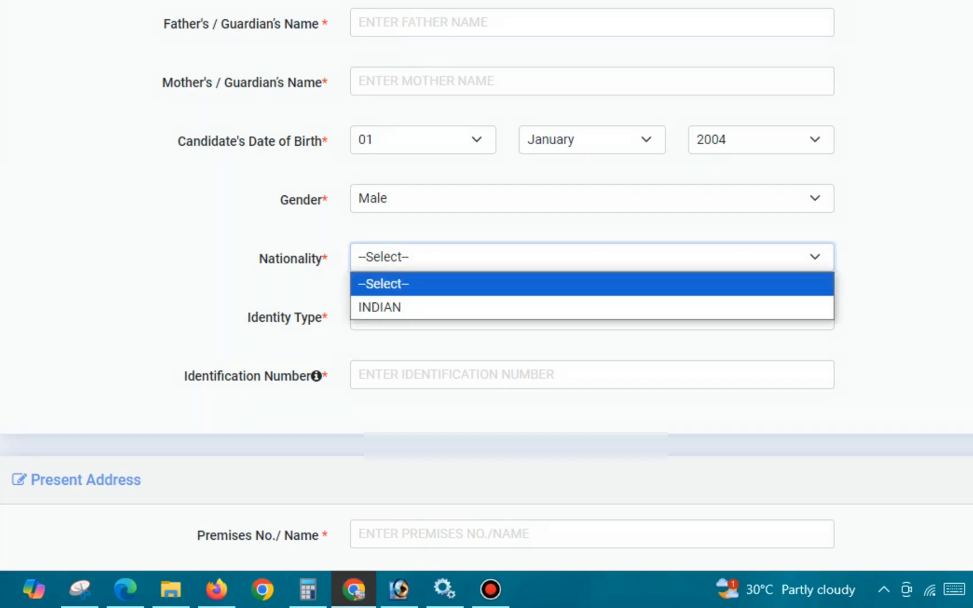
{"action": "left_click", "coordinate": [417, 307]}
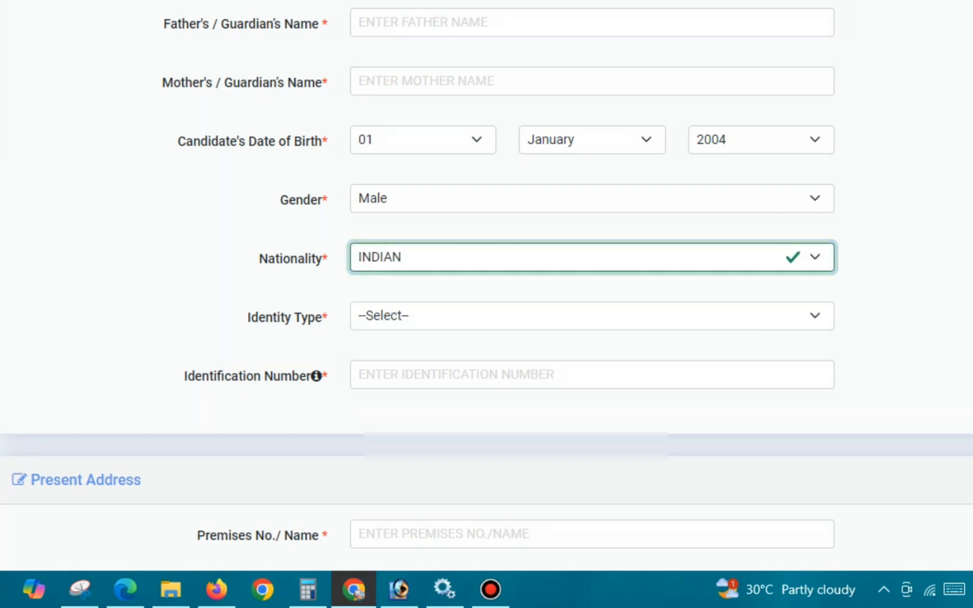
- Set the Identity Type in the personal details to PAN CARD
{"action": "left_click_drag", "start_coordinate": [259, 318], "coordinate": [315, 318]}
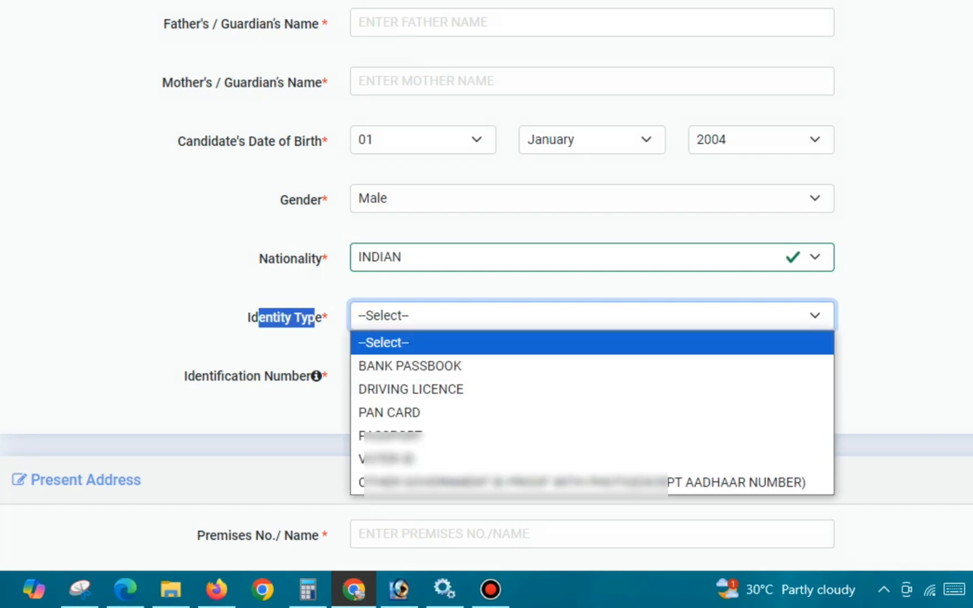
{"action": "left_click", "coordinate": [428, 315]}
{"action": "key", "text": "Down"}
{"action": "key", "text": "Down"}
{"action": "key", "text": "Down"}
{"action": "key", "text": "Down"}
{"action": "key", "text": "Down"}
{"action": "key", "text": "Down"}
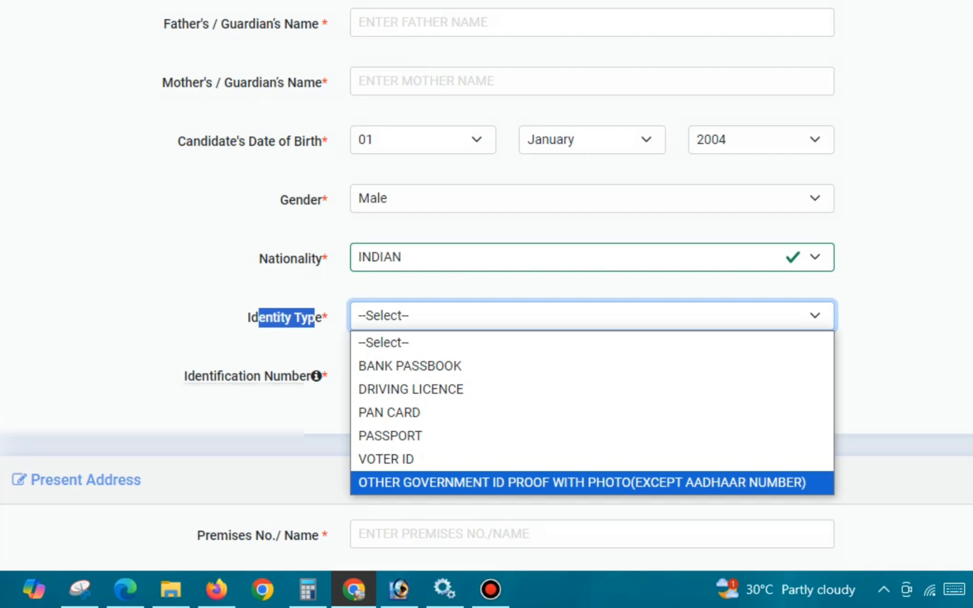
{"action": "key", "text": "Up"}
{"action": "key", "text": "Up"}
{"action": "key", "text": "Up"}
{"action": "key", "text": "Up"}
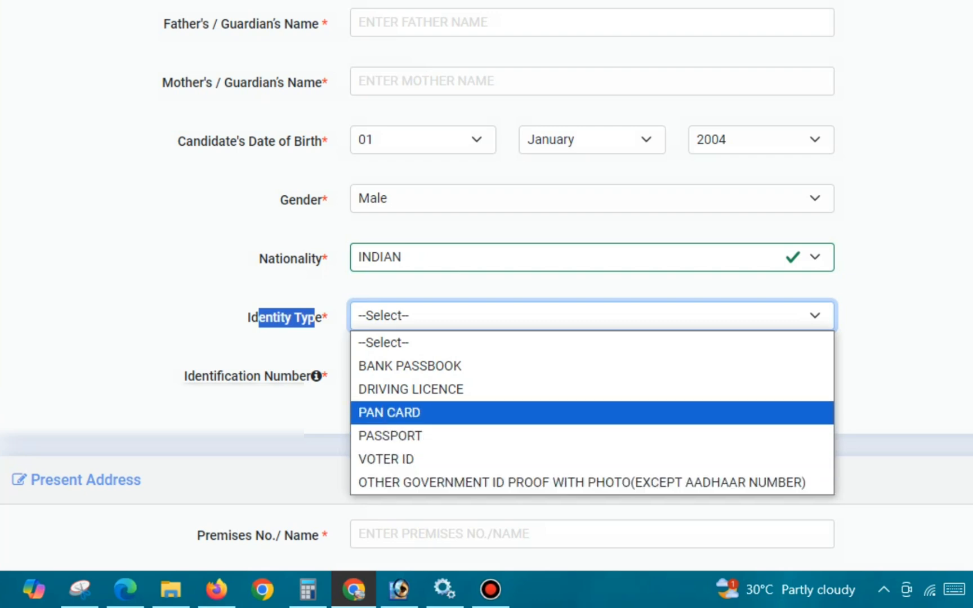
{"action": "key", "text": "Up"}
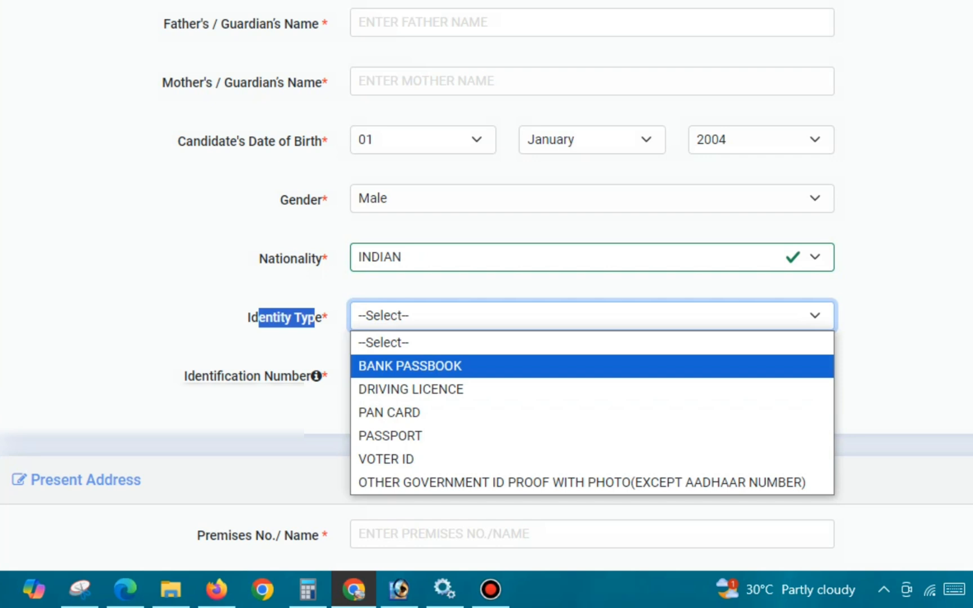
{"action": "key", "text": "Down"}
{"action": "key", "text": "Down"}
{"action": "key", "text": "Return"}
- Enter the candidate's PAN card number as the Identification Number and move on to the Present Address section
{"action": "key", "text": "Tab"}
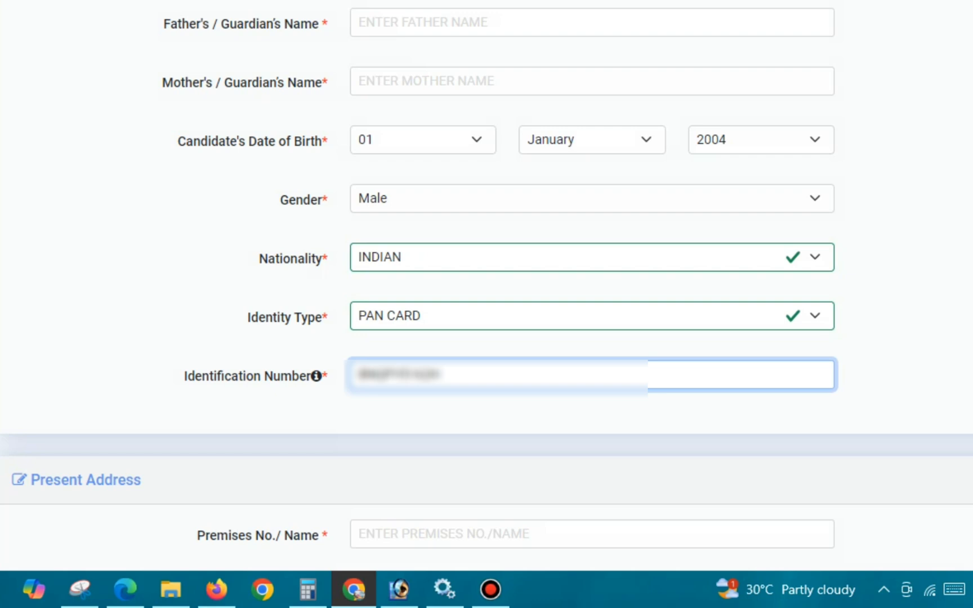
{"action": "scroll", "coordinate": [487, 285], "scroll_direction": "down", "scroll_amount": 3}
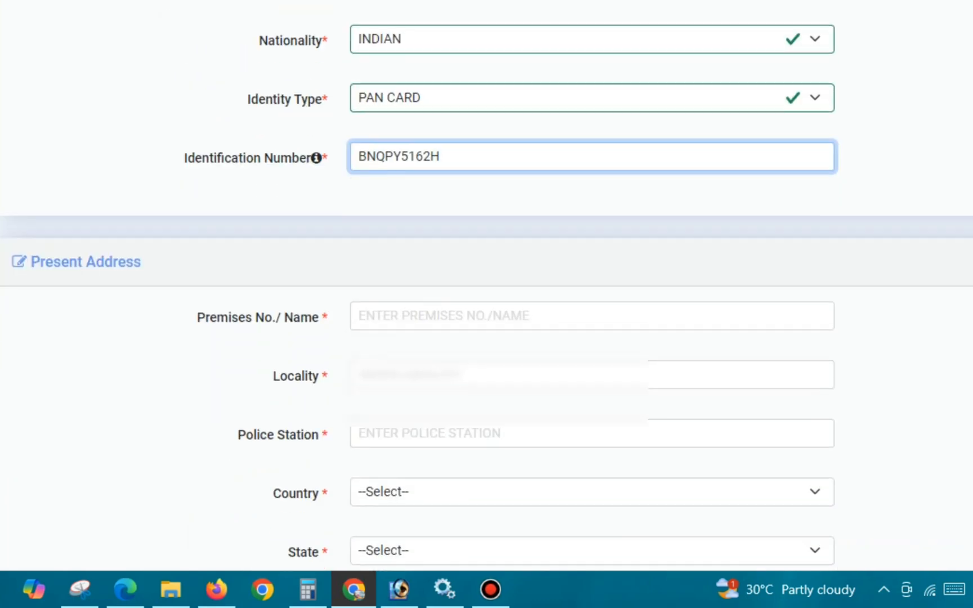
{"action": "scroll", "coordinate": [487, 285], "scroll_direction": "down", "scroll_amount": 3}
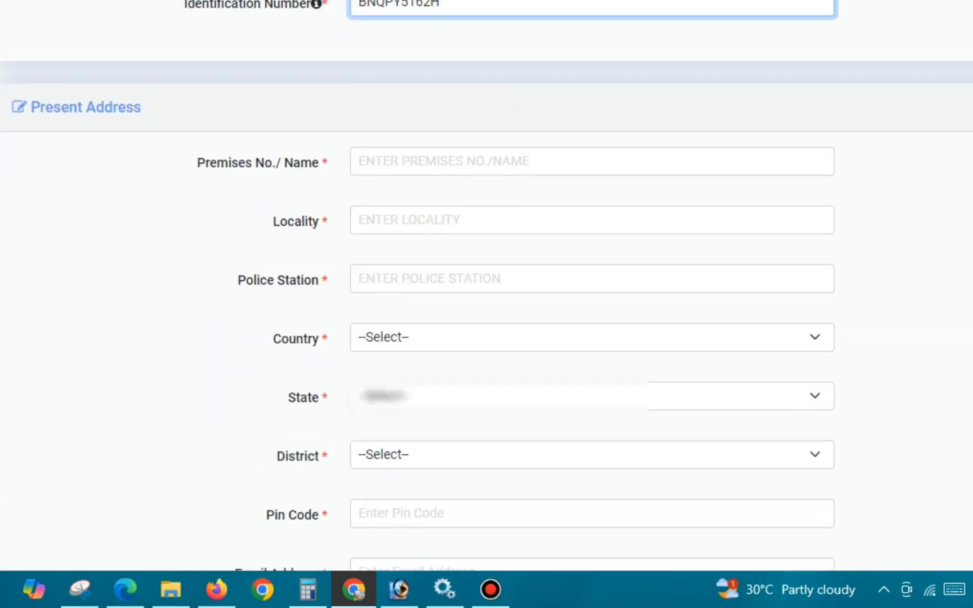
- Go through the Premises No./Name, Locality and Police Station fields of the present address, leaving them empty
{"action": "left_click_drag", "start_coordinate": [197, 163], "coordinate": [281, 163]}
{"action": "left_click", "coordinate": [444, 161]}
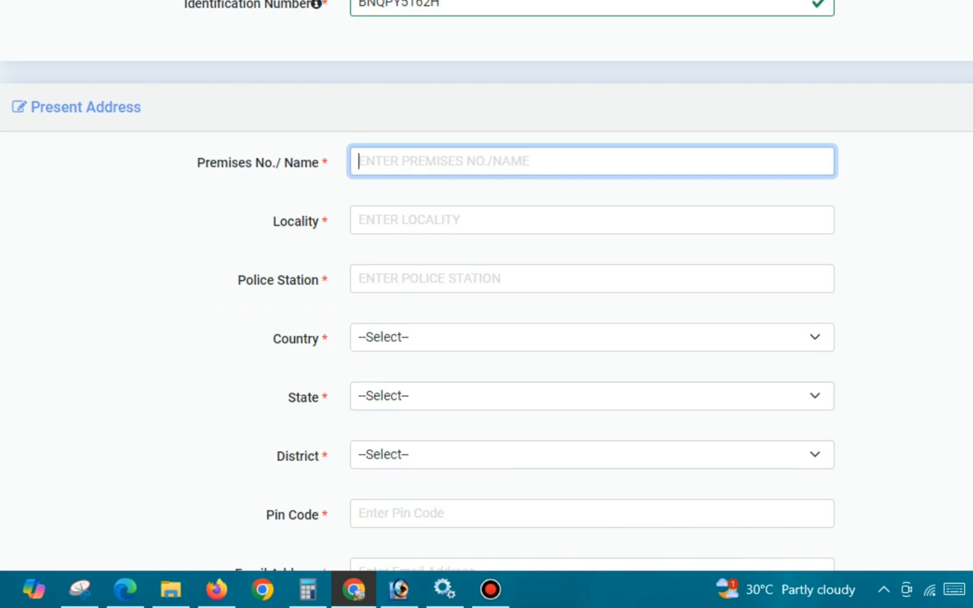
{"action": "left_click", "coordinate": [444, 220]}
{"action": "left_click", "coordinate": [444, 299]}
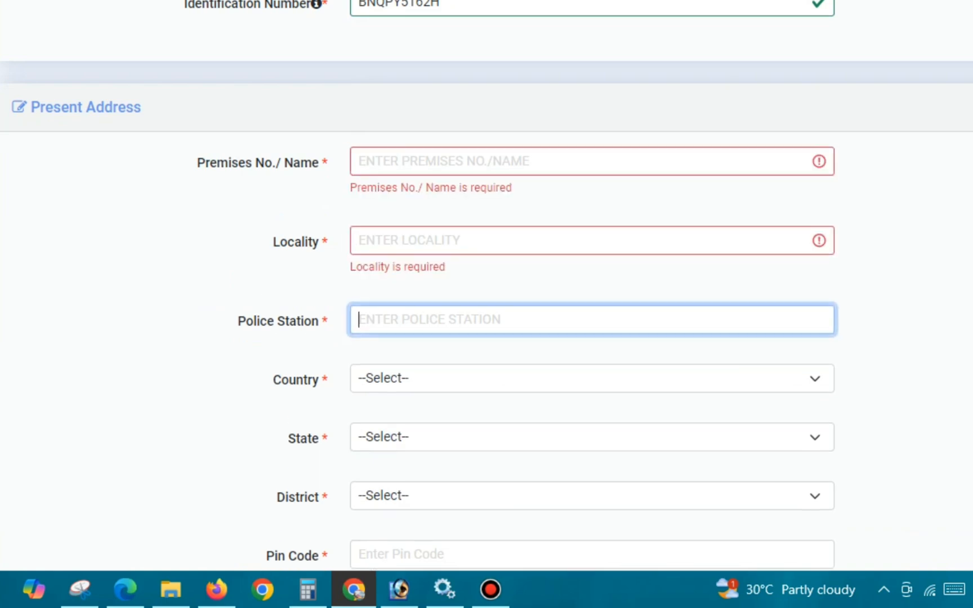
- Set the present address country to INDIA and the state to UTTAR PRADESH
{"action": "scroll", "coordinate": [444, 299], "scroll_direction": "down", "scroll_amount": 1}
{"action": "scroll", "coordinate": [444, 304], "scroll_direction": "down", "scroll_amount": 2}
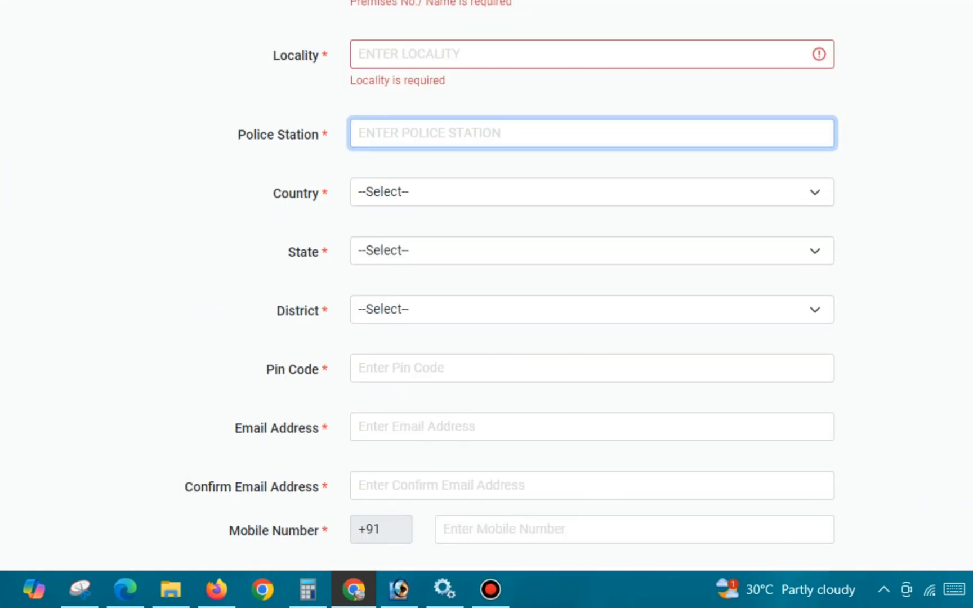
{"action": "left_click", "coordinate": [444, 192]}
{"action": "key", "text": "Return"}
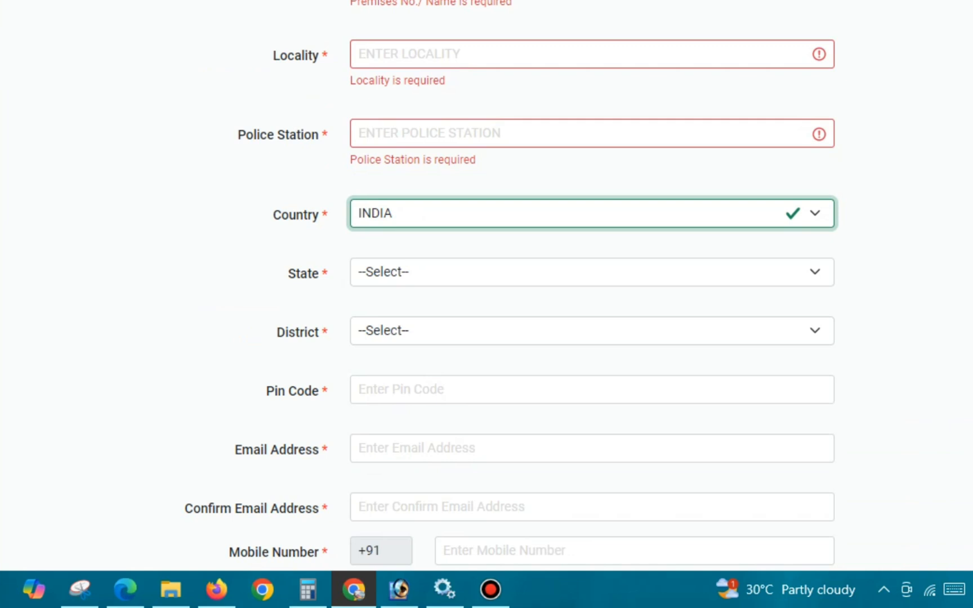
{"action": "left_click", "coordinate": [443, 272]}
{"action": "scroll", "coordinate": [443, 174], "scroll_direction": "down", "scroll_amount": 5}
{"action": "left_click", "coordinate": [444, 198]}
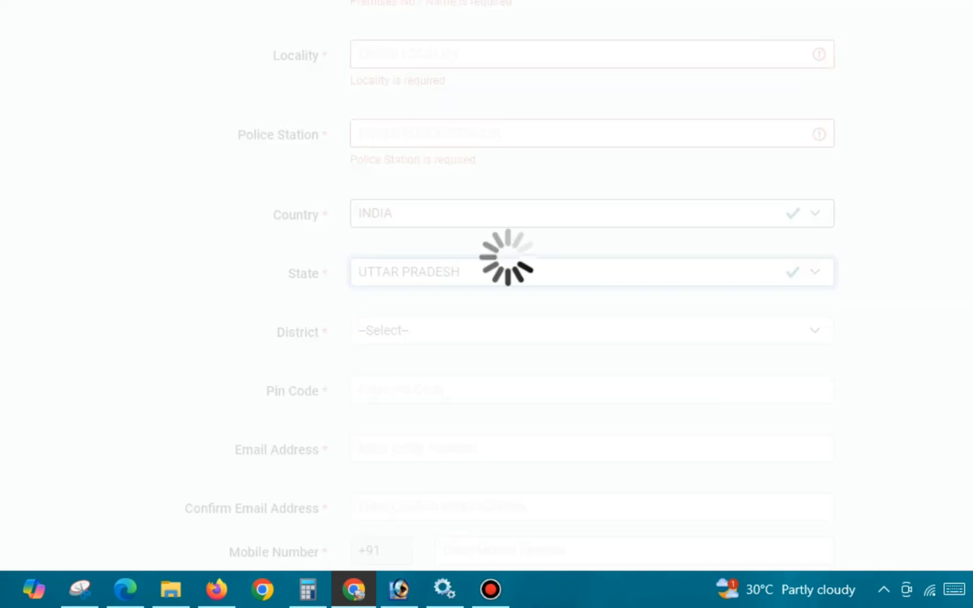
- Select the candidate's district in the present address and enter the postal pin code
{"action": "left_click", "coordinate": [444, 330]}
{"action": "type", "text": "pr"}
{"action": "key", "text": "Return"}
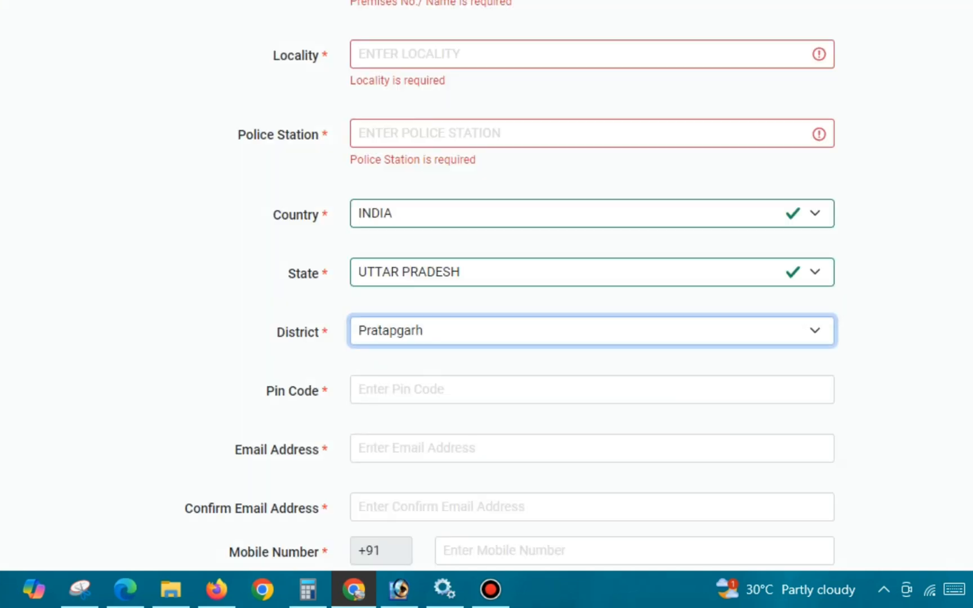
{"action": "key", "text": "Tab"}
{"action": "type", "text": "230135"}
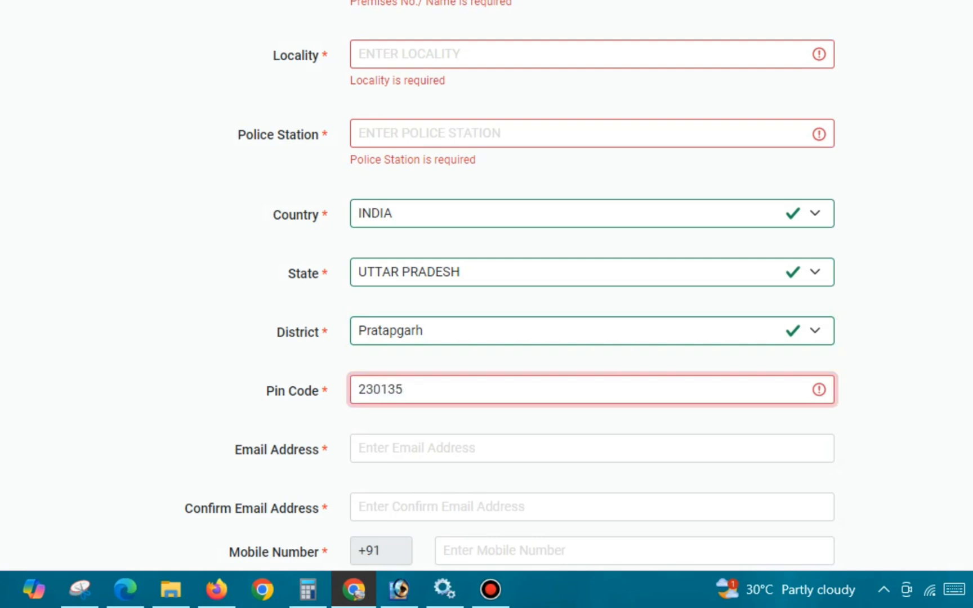
- Tick the e-mail address, mobile number and their confirmation fields, plus the Same as present address option, with the red pen
{"action": "scroll", "coordinate": [591, 281], "scroll_direction": "down", "scroll_amount": 3}
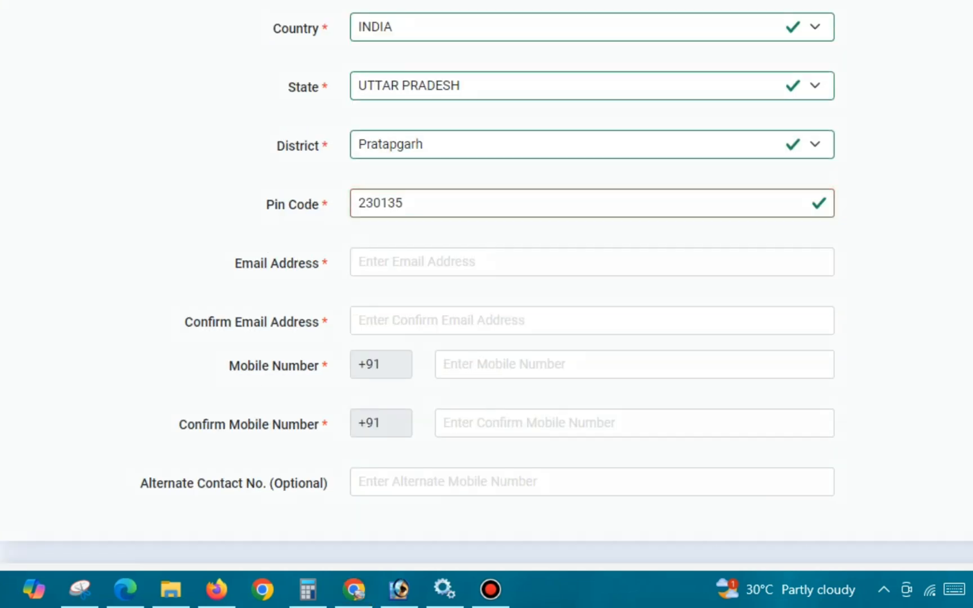
{"action": "left_click_drag", "start_coordinate": [385, 258], "coordinate": [409, 249]}
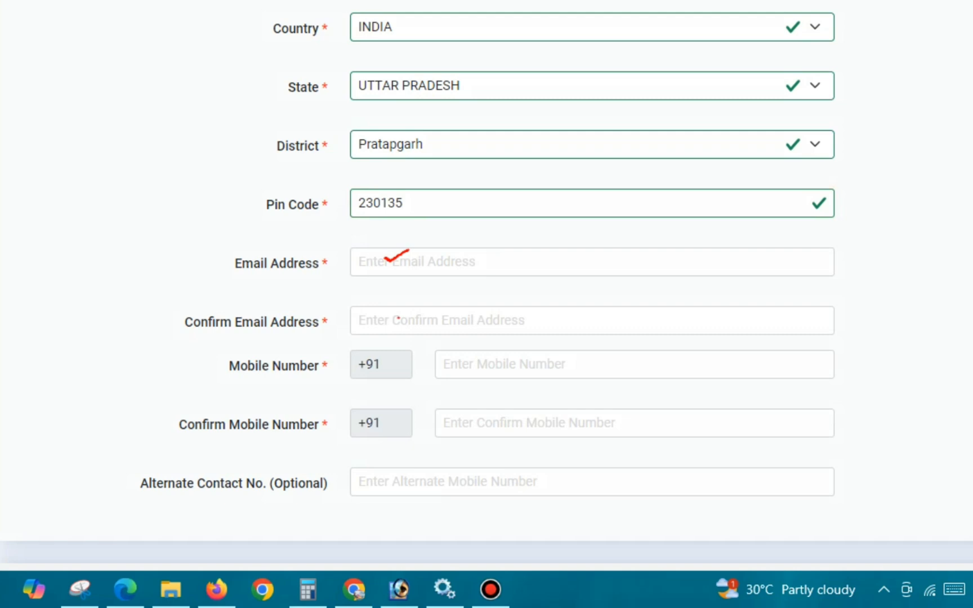
{"action": "left_click_drag", "start_coordinate": [399, 318], "coordinate": [431, 315]}
{"action": "left_click_drag", "start_coordinate": [490, 364], "coordinate": [510, 361]}
{"action": "left_click_drag", "start_coordinate": [506, 416], "coordinate": [526, 403]}
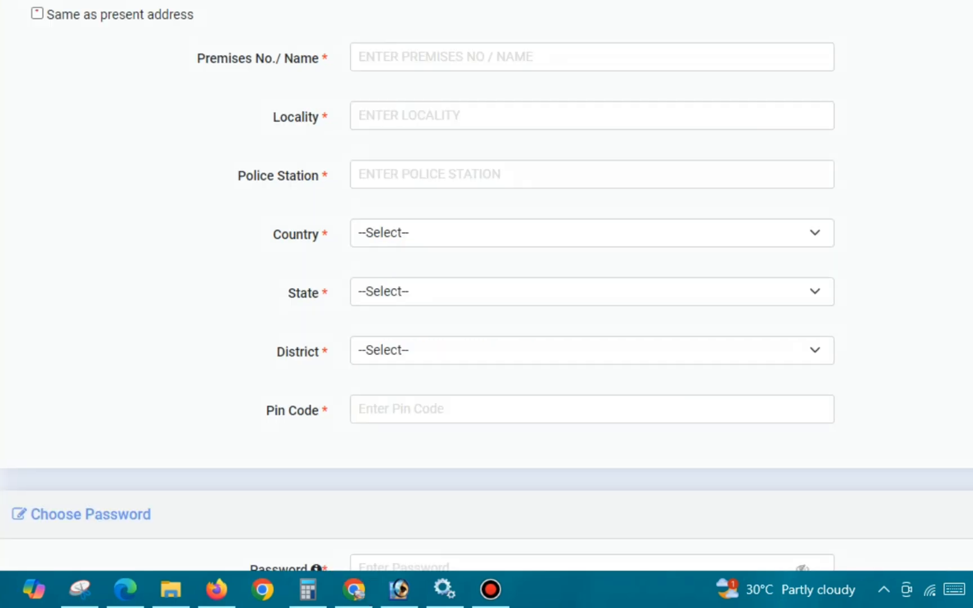
{"action": "left_click_drag", "start_coordinate": [37, 10], "coordinate": [73, 7]}
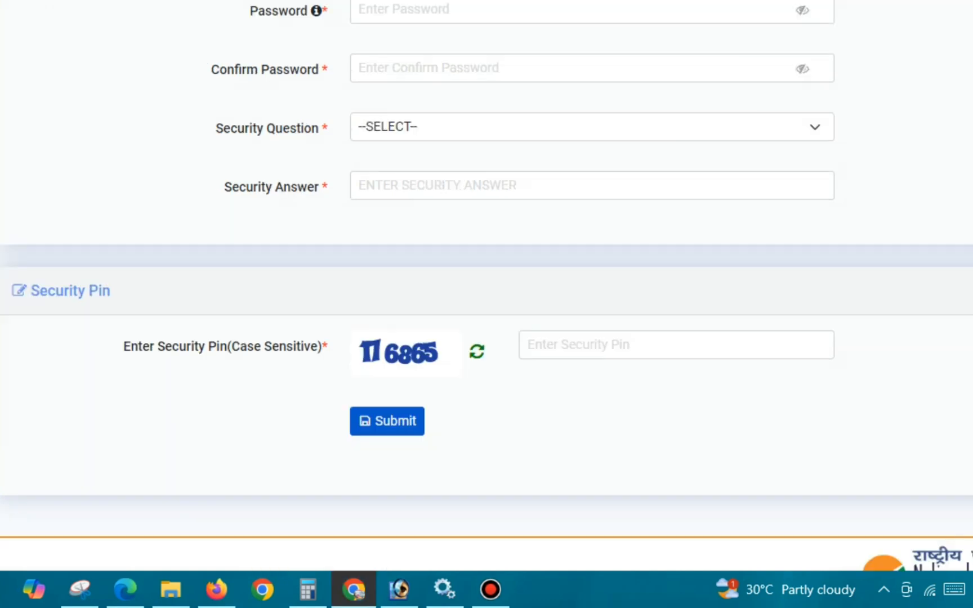
- Tick the Password, Confirm Password and Security Question fields in the Choose Password section with the red pen
{"action": "left_click_drag", "start_coordinate": [386, 5], "coordinate": [433, 4]}
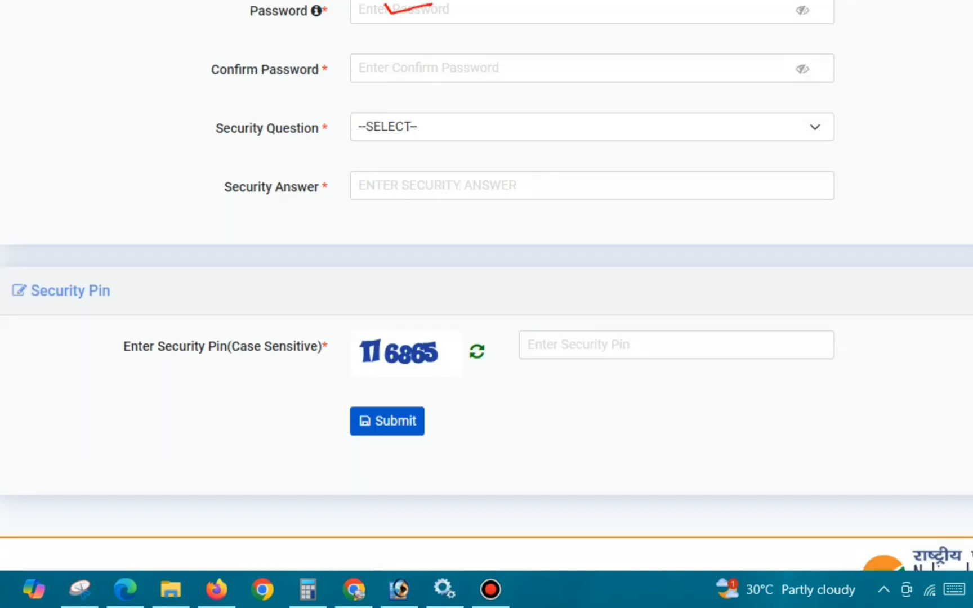
{"action": "left_click_drag", "start_coordinate": [402, 68], "coordinate": [457, 55]}
{"action": "mouse_move", "coordinate": [403, 125]}
{"action": "left_mouse_down"}
{"action": "mouse_move", "coordinate": [414, 132]}
{"action": "mouse_move", "coordinate": [456, 107]}
{"action": "left_mouse_up"}
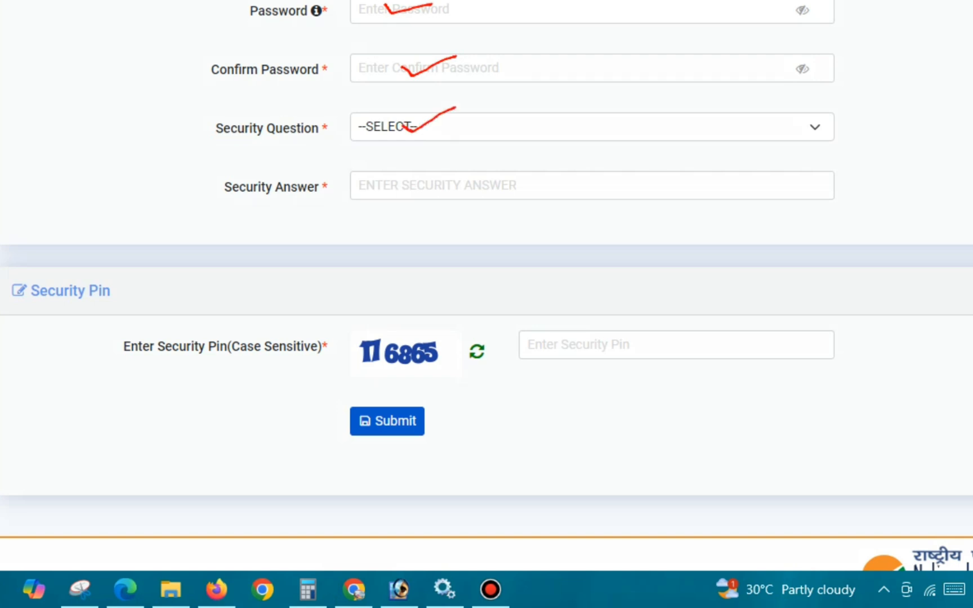
- Set the Security Question to WHAT IS YOUR BIRTH CITY and enter the candidate's security answer
{"action": "left_click", "coordinate": [591, 127]}
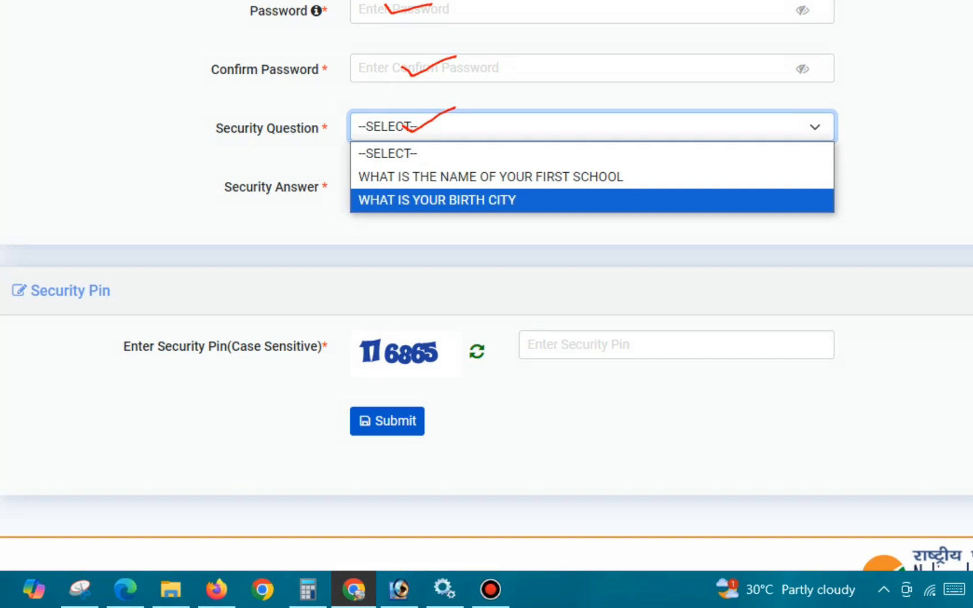
{"action": "key", "text": "Return"}
{"action": "key", "text": "Tab"}
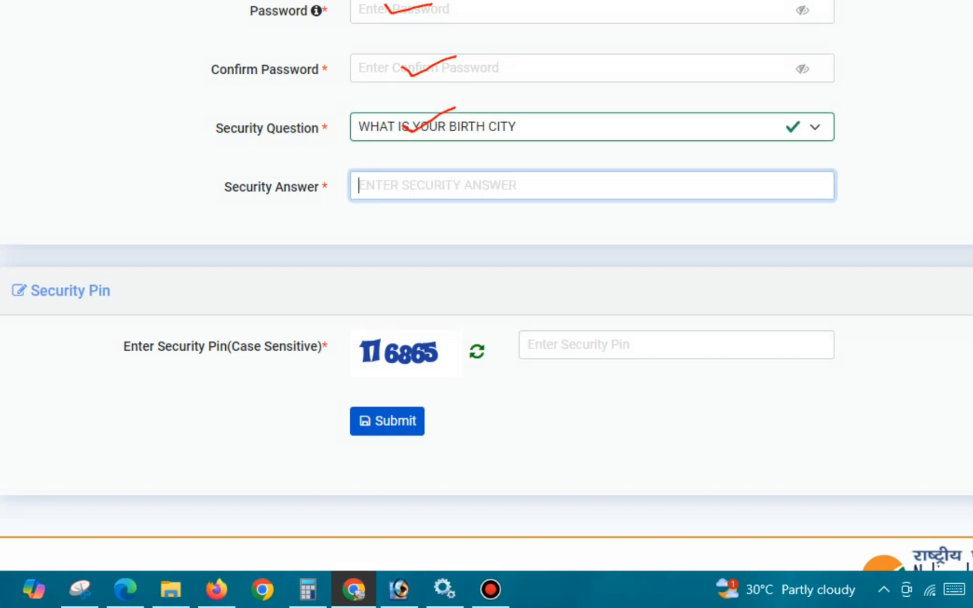
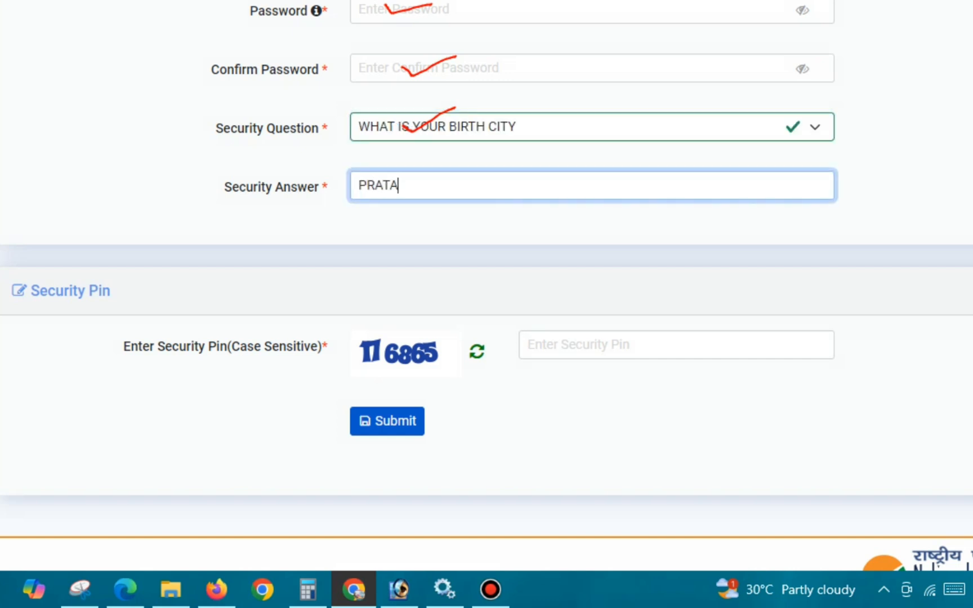
{"action": "key", "text": "Tab"}
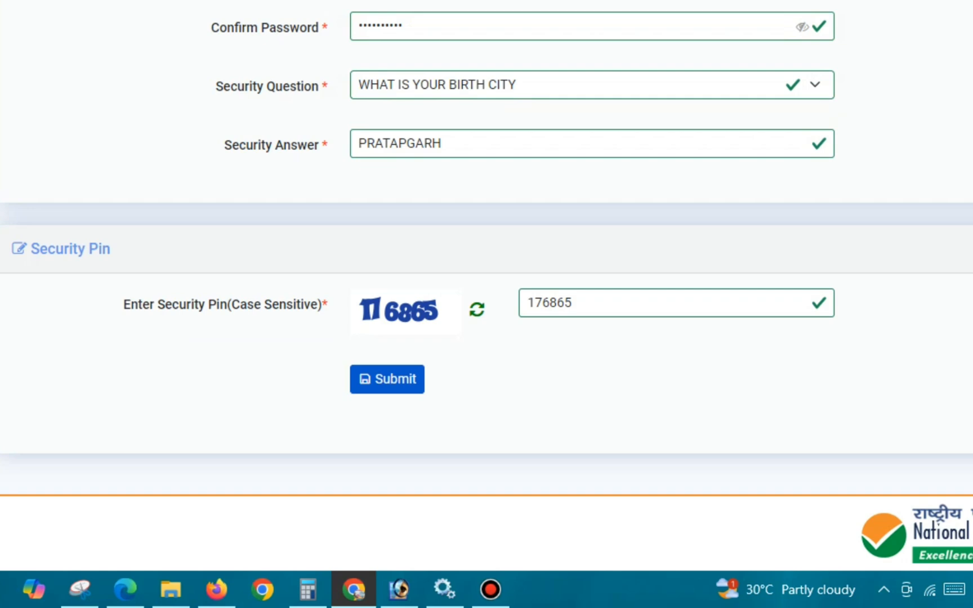
{"action": "key", "text": "Tab"}
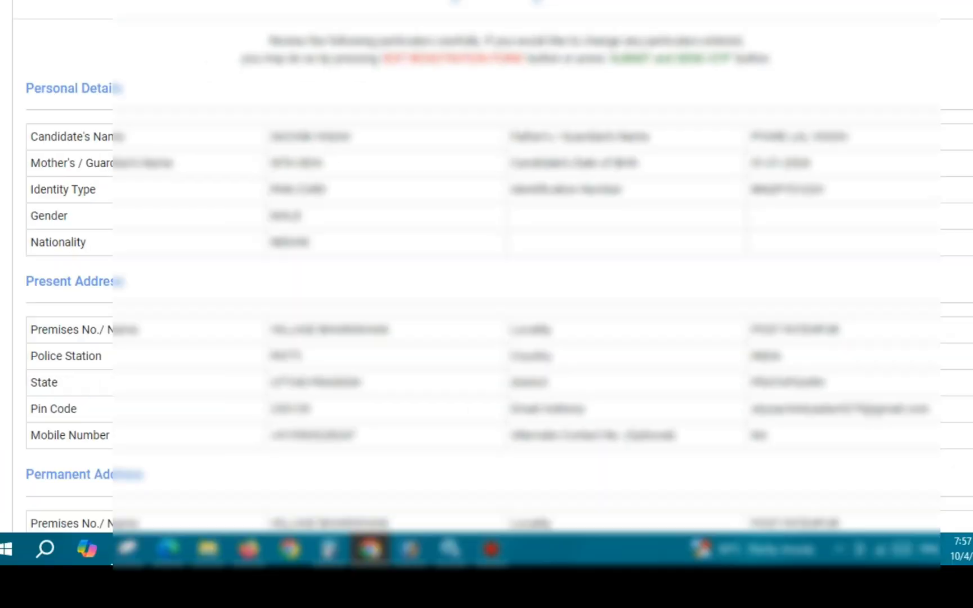
- On the registration review, mark the name and gender checklist entries, I Agree and Submit and Send OTP with the red pen
{"action": "scroll", "coordinate": [487, 282], "scroll_direction": "down", "scroll_amount": 10}
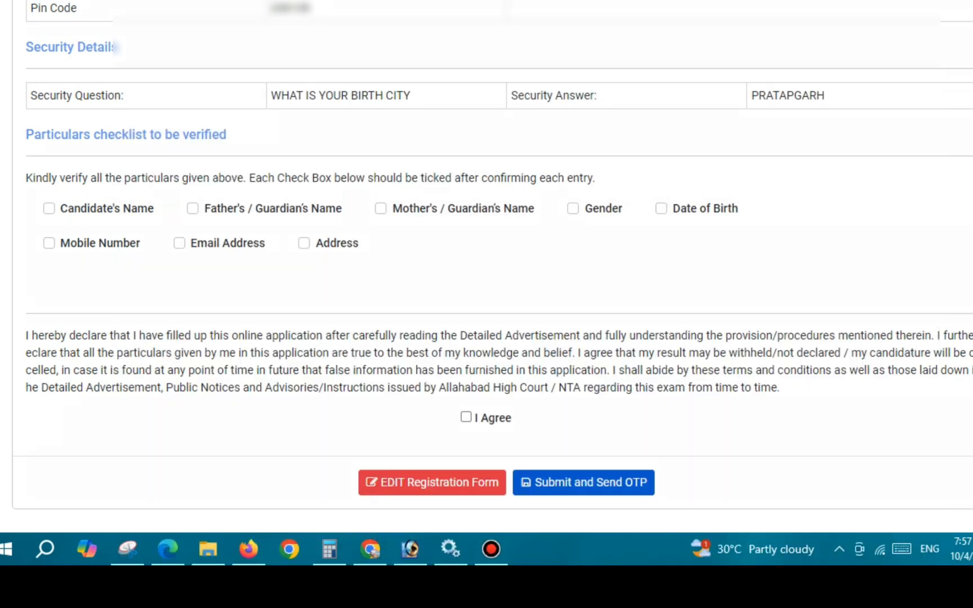
{"action": "left_click_drag", "start_coordinate": [46, 207], "coordinate": [62, 205]}
{"action": "left_click_drag", "start_coordinate": [193, 209], "coordinate": [222, 200]}
{"action": "mouse_move", "coordinate": [387, 206]}
{"action": "left_mouse_down"}
{"action": "mouse_move", "coordinate": [397, 214]}
{"action": "mouse_move", "coordinate": [417, 202]}
{"action": "left_mouse_up"}
{"action": "left_click_drag", "start_coordinate": [589, 208], "coordinate": [606, 209]}
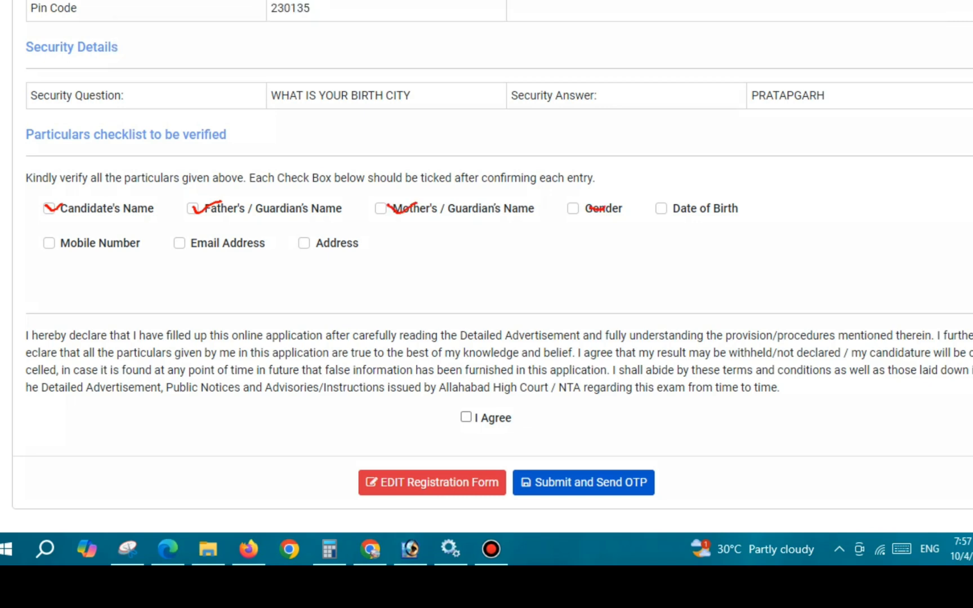
{"action": "left_click_drag", "start_coordinate": [464, 414], "coordinate": [507, 394]}
{"action": "mouse_move", "coordinate": [555, 453]}
{"action": "left_mouse_down"}
{"action": "mouse_move", "coordinate": [522, 486]}
{"action": "mouse_move", "coordinate": [703, 470]}
{"action": "mouse_move", "coordinate": [560, 449]}
{"action": "mouse_move", "coordinate": [546, 459]}
{"action": "left_mouse_up"}
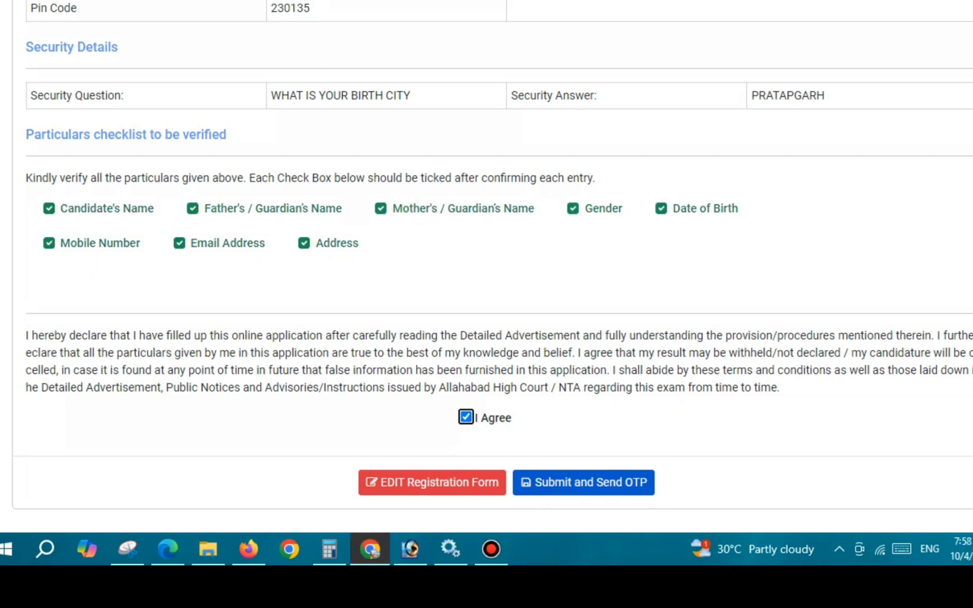
- Submit the registration form for OTP verification, decline saving the password, and highlight the Email OTP label
{"action": "left_click", "coordinate": [583, 482]}
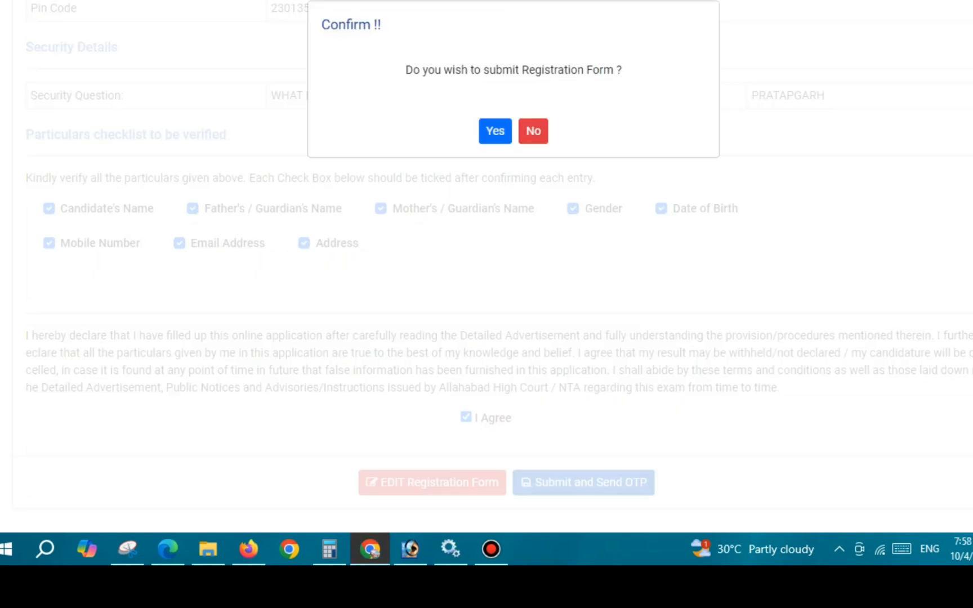
{"action": "left_click", "coordinate": [495, 130]}
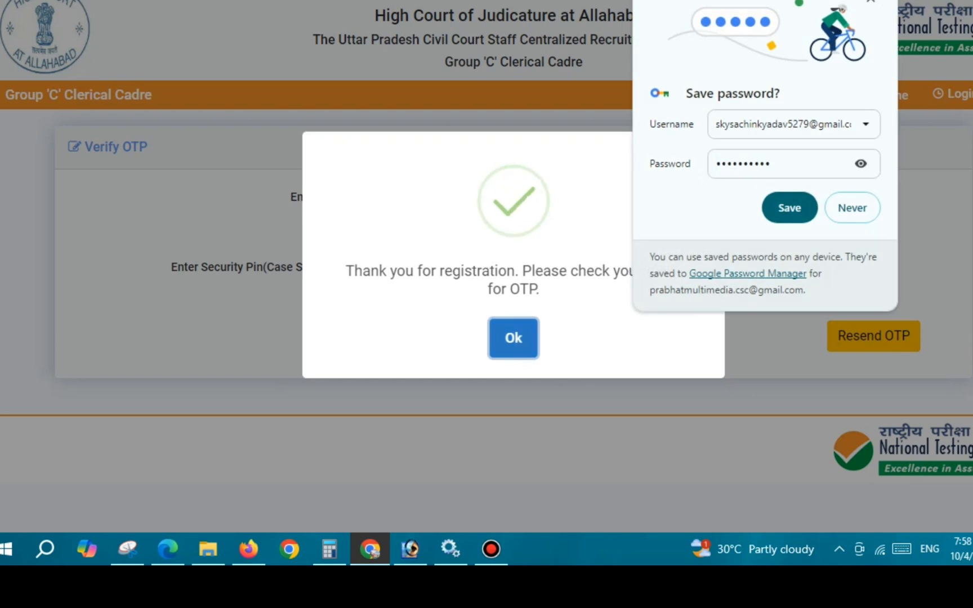
{"action": "left_click", "coordinate": [514, 338]}
{"action": "left_click", "coordinate": [870, 2]}
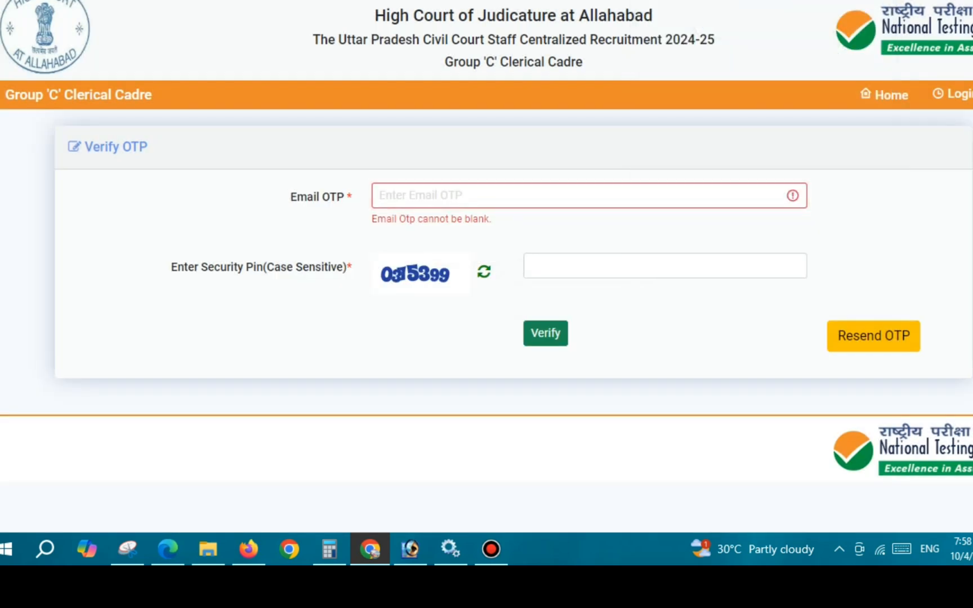
{"action": "left_click_drag", "start_coordinate": [289, 197], "coordinate": [348, 197]}
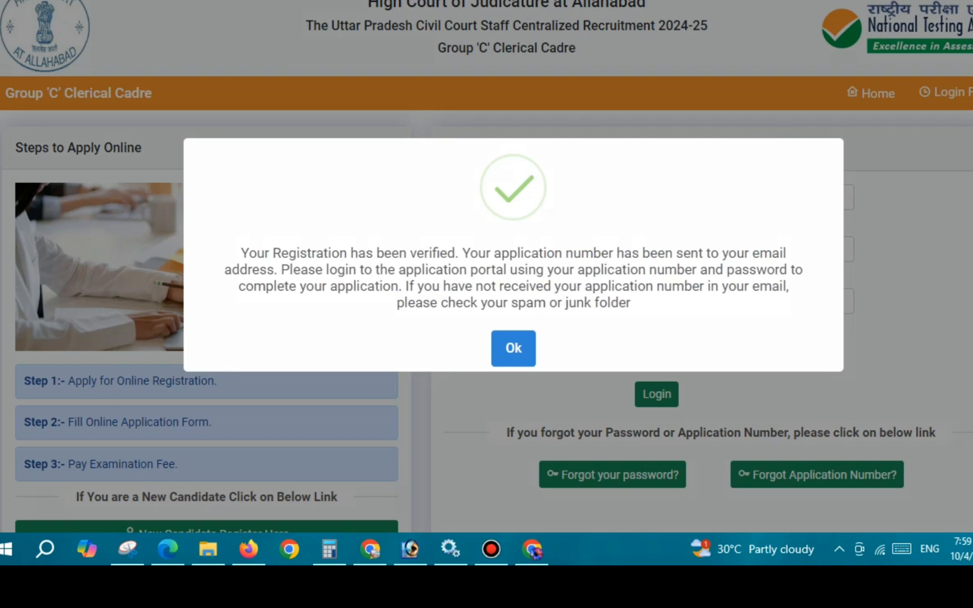
- Underline the registration, application number and login instructions in the verification message with the red pen and circle Ok
{"action": "left_click_drag", "start_coordinate": [280, 257], "coordinate": [656, 265]}
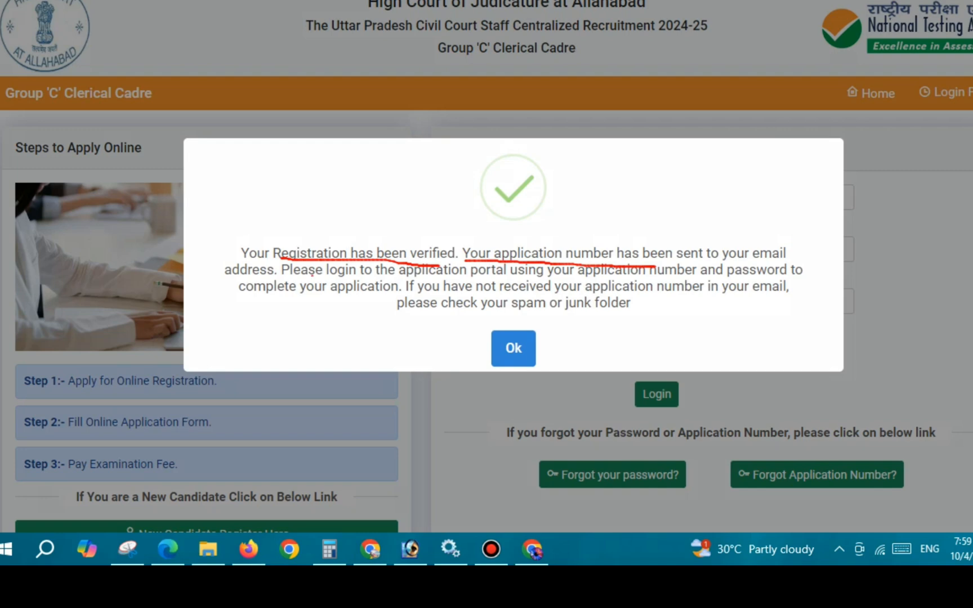
{"action": "left_click_drag", "start_coordinate": [312, 274], "coordinate": [468, 280]}
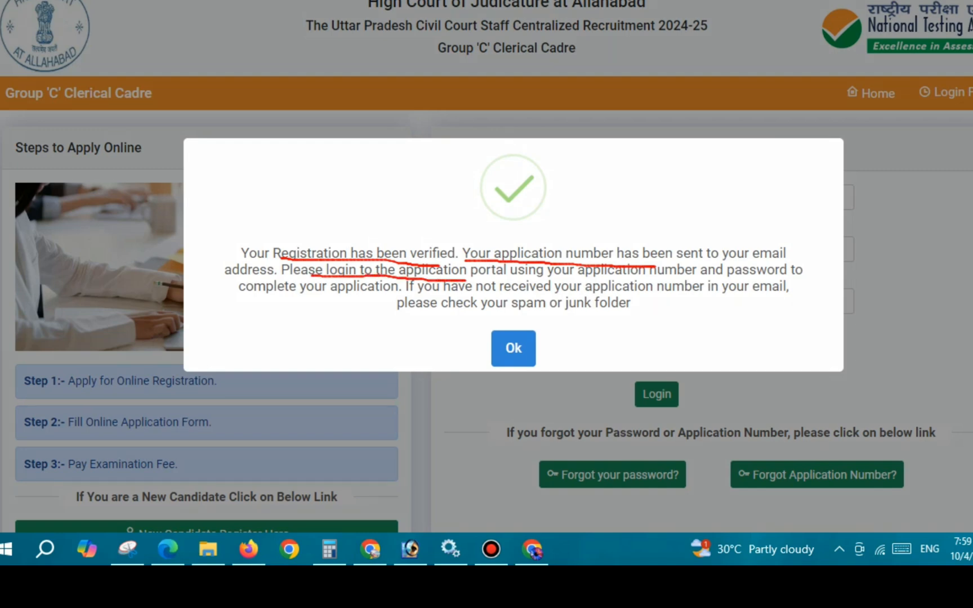
{"action": "left_click_drag", "start_coordinate": [489, 323], "coordinate": [539, 351]}
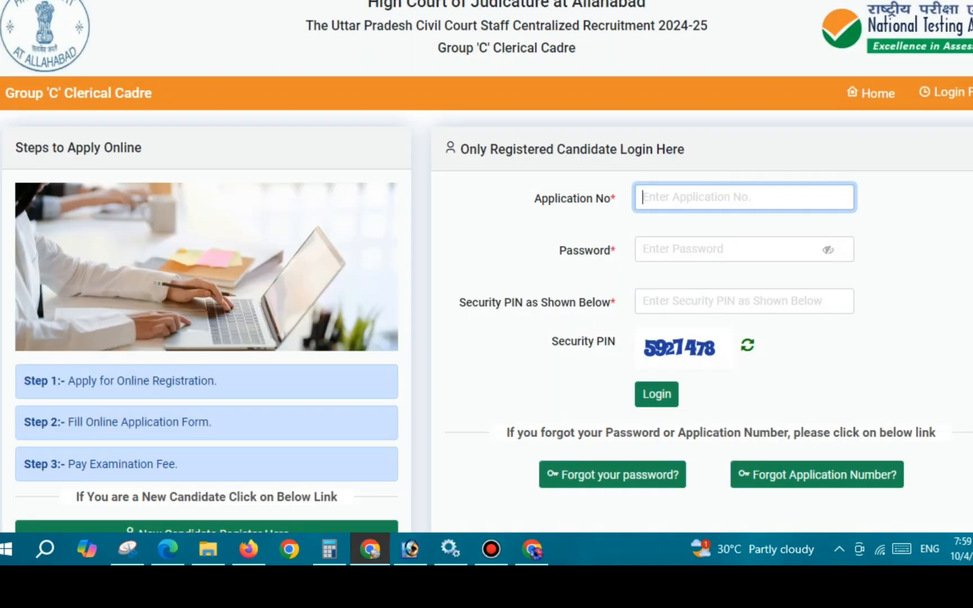
- Mark the Application No, Password, Security PIN and Login controls of the registered candidate login with the red pen
{"action": "key", "text": "ctrl+alt+d"}
{"action": "mouse_move", "coordinate": [678, 194]}
{"action": "left_mouse_down"}
{"action": "mouse_move", "coordinate": [688, 203]}
{"action": "mouse_move", "coordinate": [727, 192]}
{"action": "left_mouse_up"}
{"action": "left_click_drag", "start_coordinate": [670, 262], "coordinate": [707, 262]}
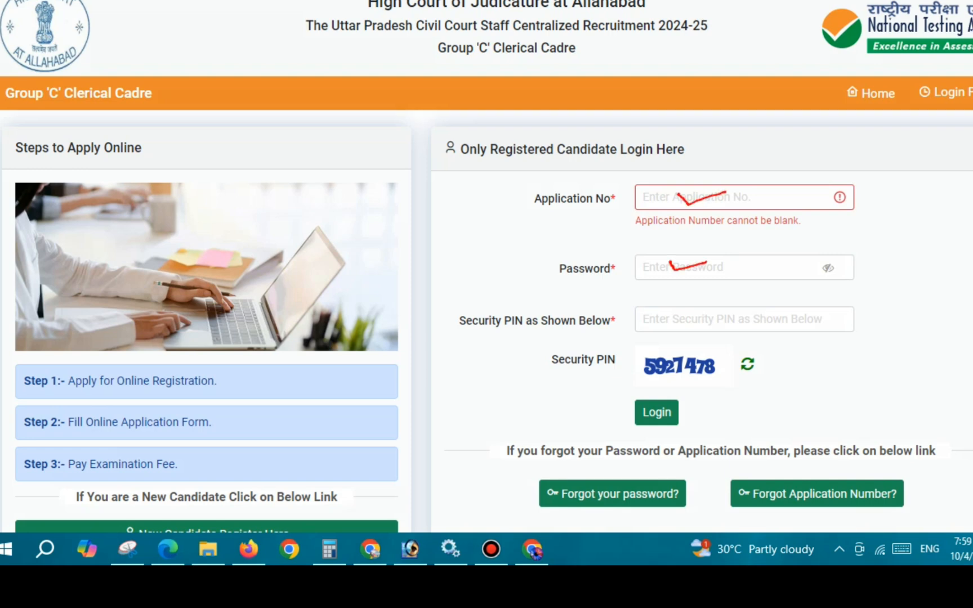
{"action": "left_click_drag", "start_coordinate": [675, 316], "coordinate": [713, 313]}
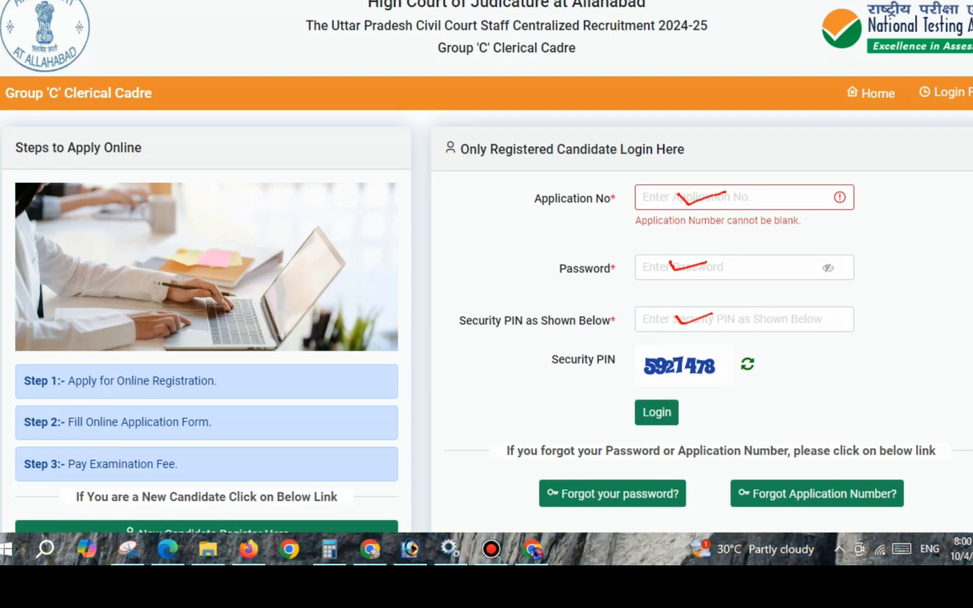
{"action": "mouse_move", "coordinate": [694, 349]}
{"action": "left_mouse_down"}
{"action": "mouse_move", "coordinate": [705, 325]}
{"action": "mouse_move", "coordinate": [714, 328]}
{"action": "left_mouse_up"}
{"action": "mouse_move", "coordinate": [666, 390]}
{"action": "left_mouse_down"}
{"action": "mouse_move", "coordinate": [642, 394]}
{"action": "mouse_move", "coordinate": [676, 438]}
{"action": "mouse_move", "coordinate": [663, 390]}
{"action": "left_mouse_up"}
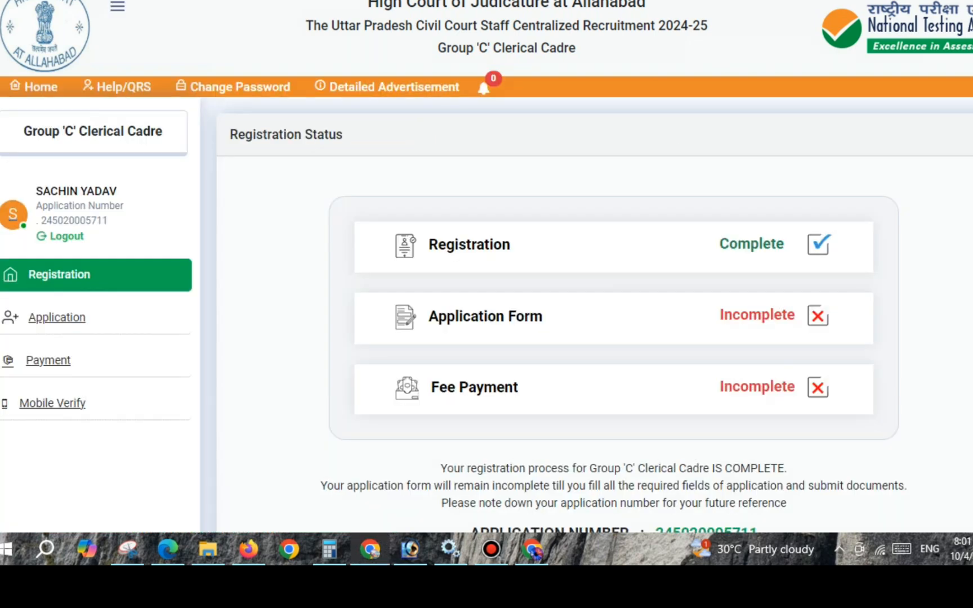
- Highlight the Application Form entry and its status on the Registration Status page, and open the application form for completion
{"action": "left_click_drag", "start_coordinate": [429, 316], "coordinate": [542, 316]}
{"action": "left_click", "coordinate": [568, 317]}
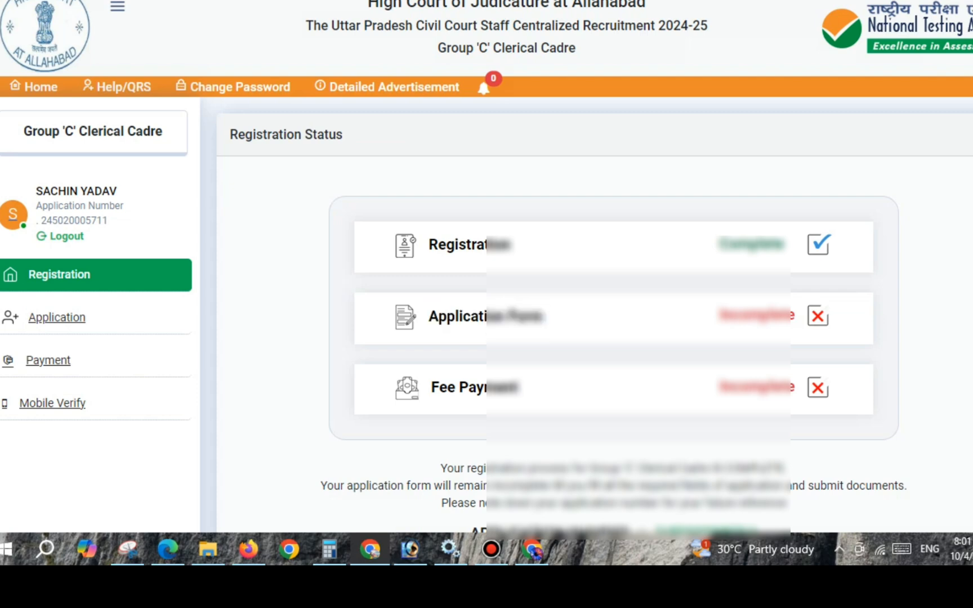
{"action": "left_click_drag", "start_coordinate": [724, 315], "coordinate": [795, 315]}
{"action": "scroll", "coordinate": [760, 316], "scroll_direction": "down", "scroll_amount": 5}
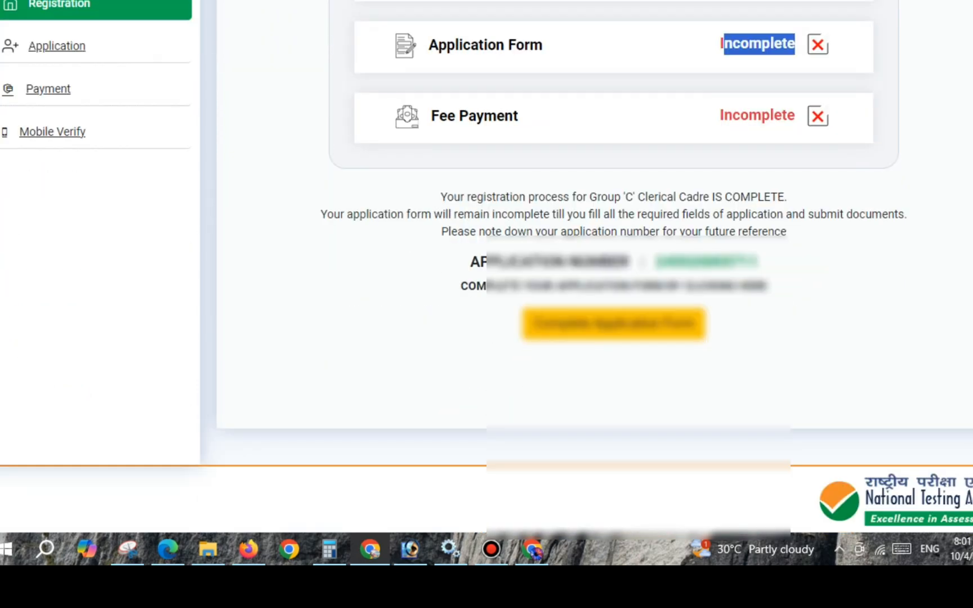
{"action": "left_click", "coordinate": [613, 323]}
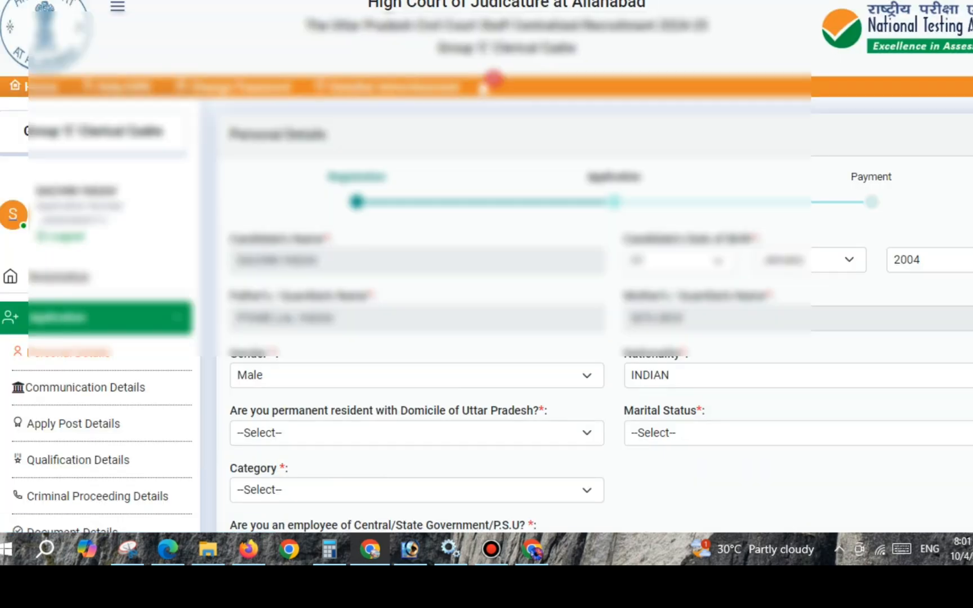
- Set the permanent resident of Uttar Pradesh answer to YES and the marital status to Unmarried in the personal details
{"action": "scroll", "coordinate": [483, 87], "scroll_direction": "down", "scroll_amount": 3}
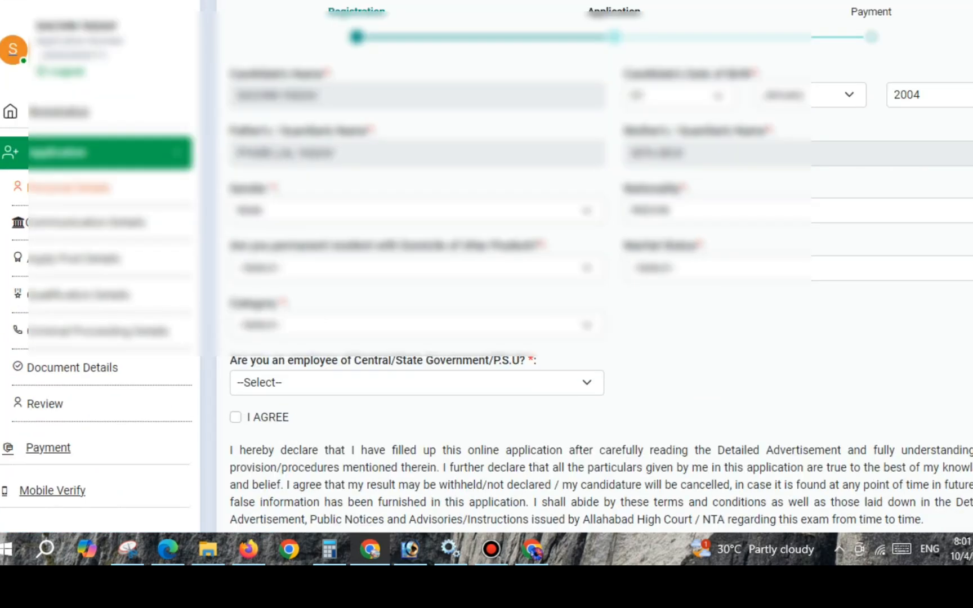
{"action": "left_click_drag", "start_coordinate": [231, 246], "coordinate": [477, 246]}
{"action": "left_click", "coordinate": [479, 268]}
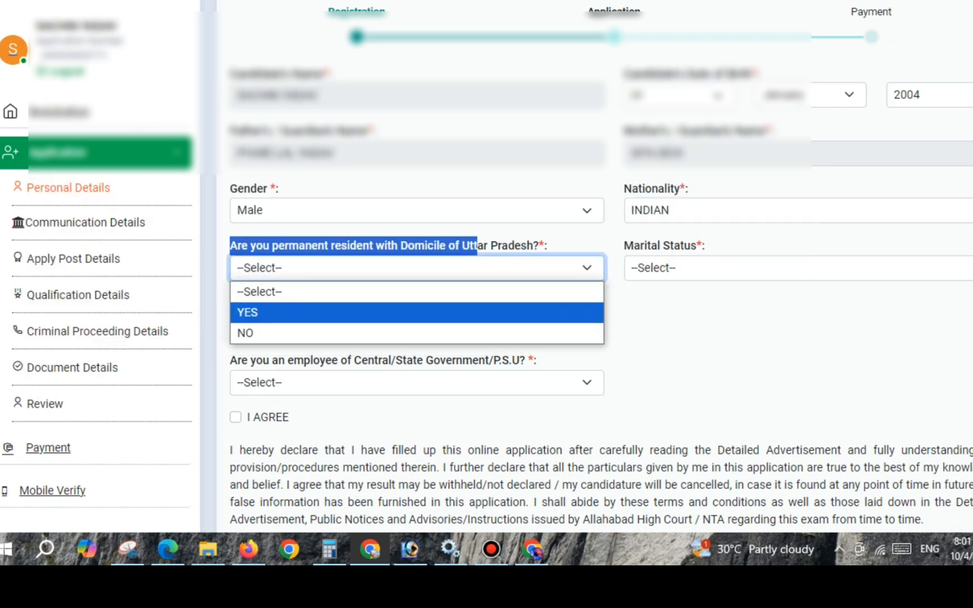
{"action": "left_click", "coordinate": [261, 310]}
{"action": "left_click_drag", "start_coordinate": [633, 246], "coordinate": [690, 246]}
{"action": "left_click", "coordinate": [690, 268]}
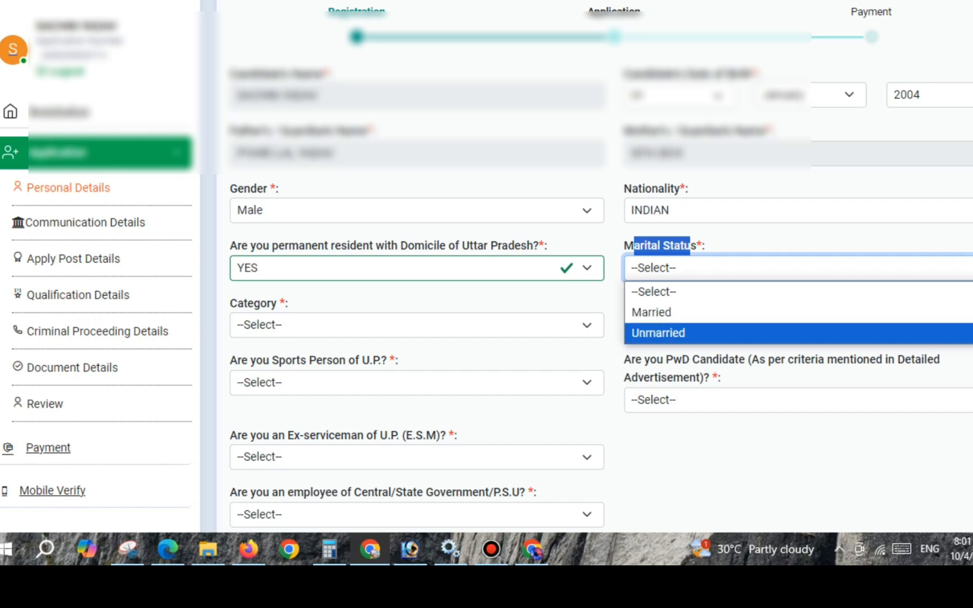
{"action": "left_click", "coordinate": [676, 333]}
- Set the category to OBC-NON CREAMY LAYER and answer NO to Dependent of Freedom Fighter of U.P
{"action": "left_click_drag", "start_coordinate": [230, 304], "coordinate": [276, 304]}
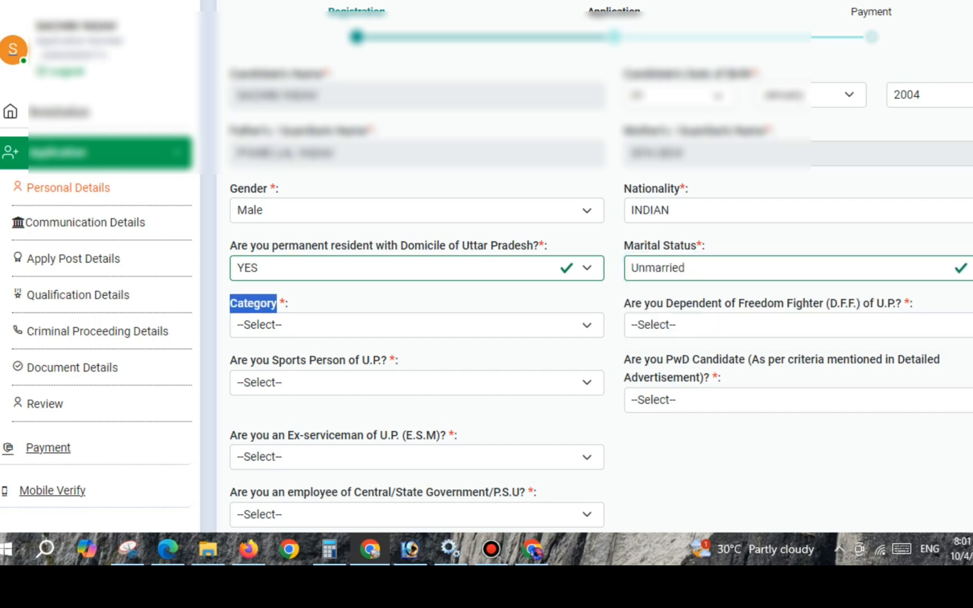
{"action": "left_click", "coordinate": [281, 325]}
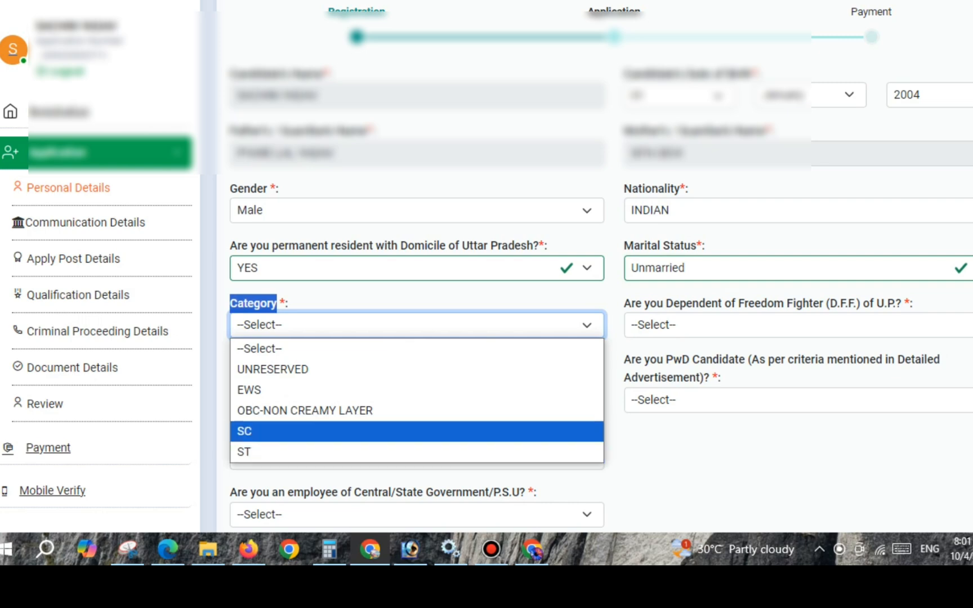
{"action": "left_click", "coordinate": [304, 411]}
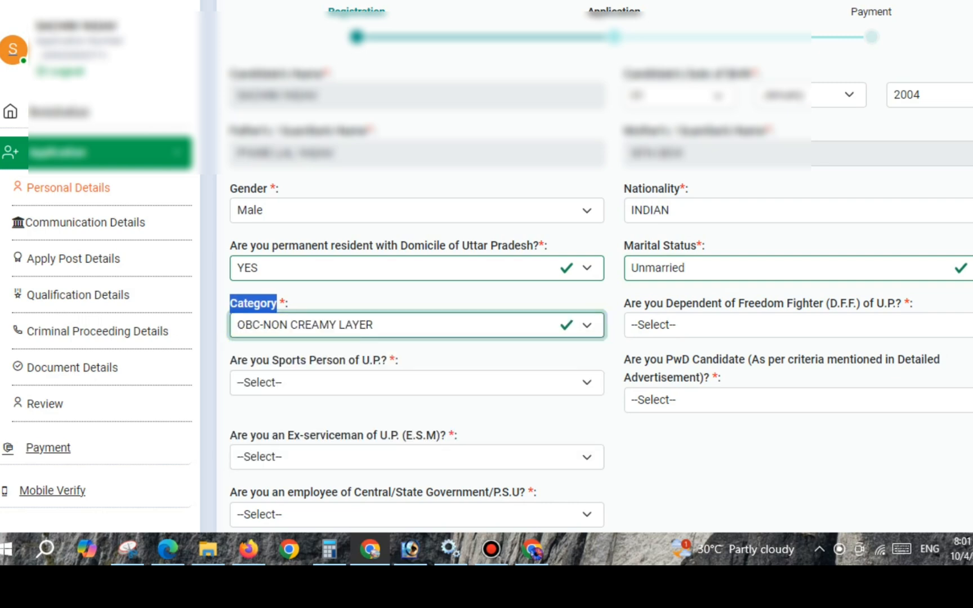
{"action": "left_click_drag", "start_coordinate": [624, 304], "coordinate": [829, 303]}
{"action": "left_click", "coordinate": [726, 325]}
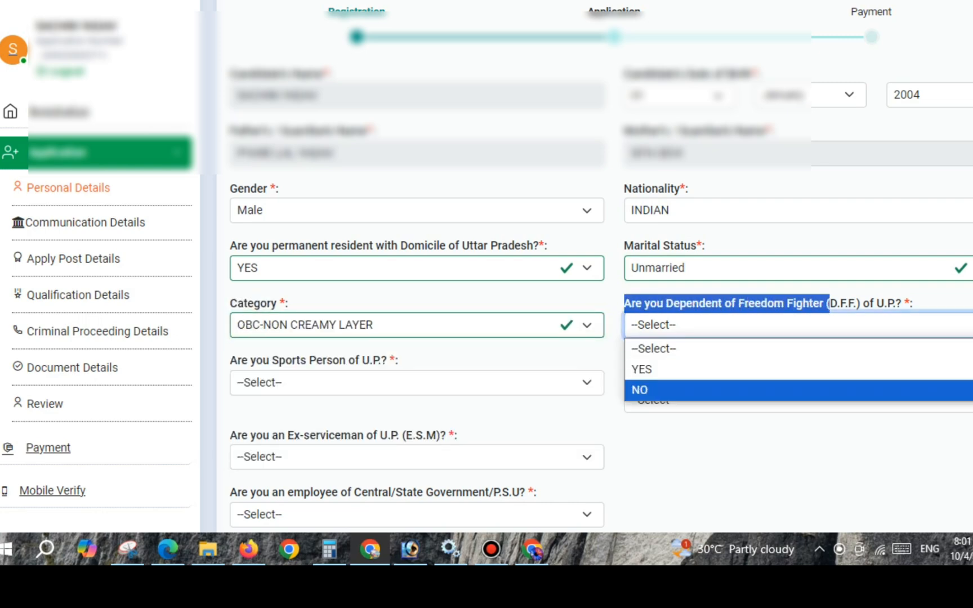
{"action": "key", "text": "Up"}
{"action": "key", "text": "Up"}
{"action": "key", "text": "Down"}
{"action": "key", "text": "Down"}
{"action": "key", "text": "Return"}
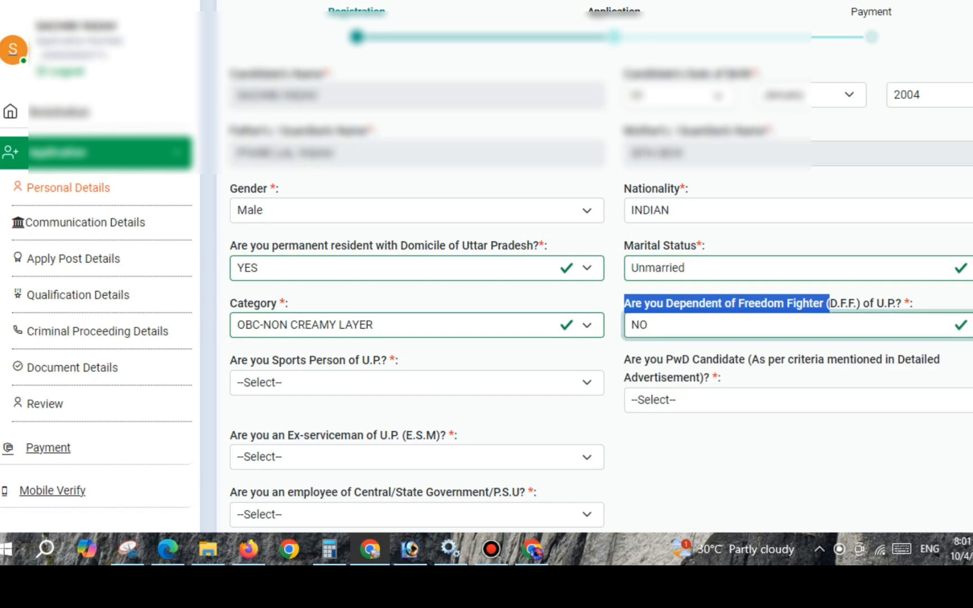
- Answer NO to both the Sports Person of U.P. and the PwD Candidate questions
{"action": "left_click_drag", "start_coordinate": [229, 361], "coordinate": [369, 361]}
{"action": "left_click", "coordinate": [360, 382]}
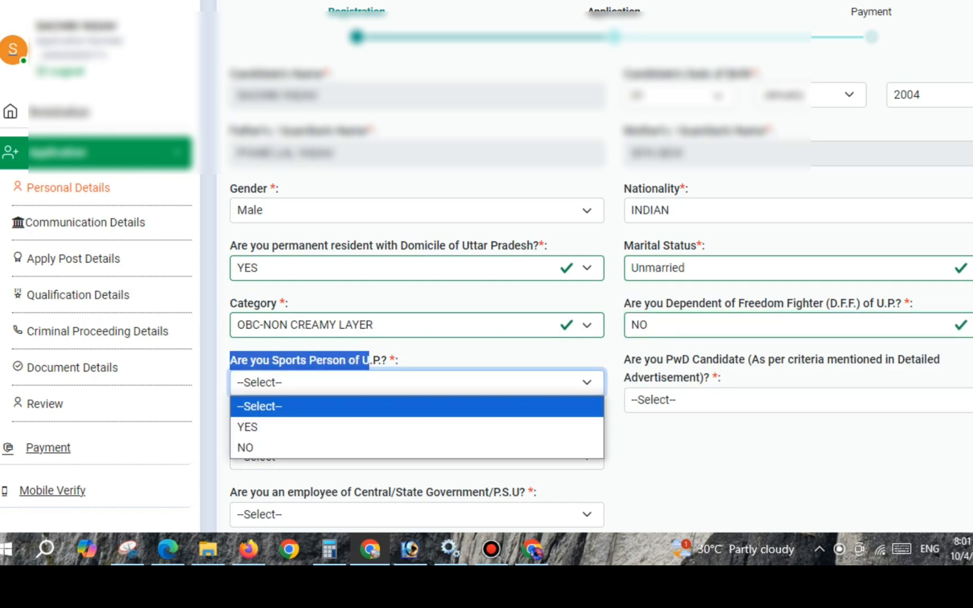
{"action": "key", "text": "Down"}
{"action": "key", "text": "Return"}
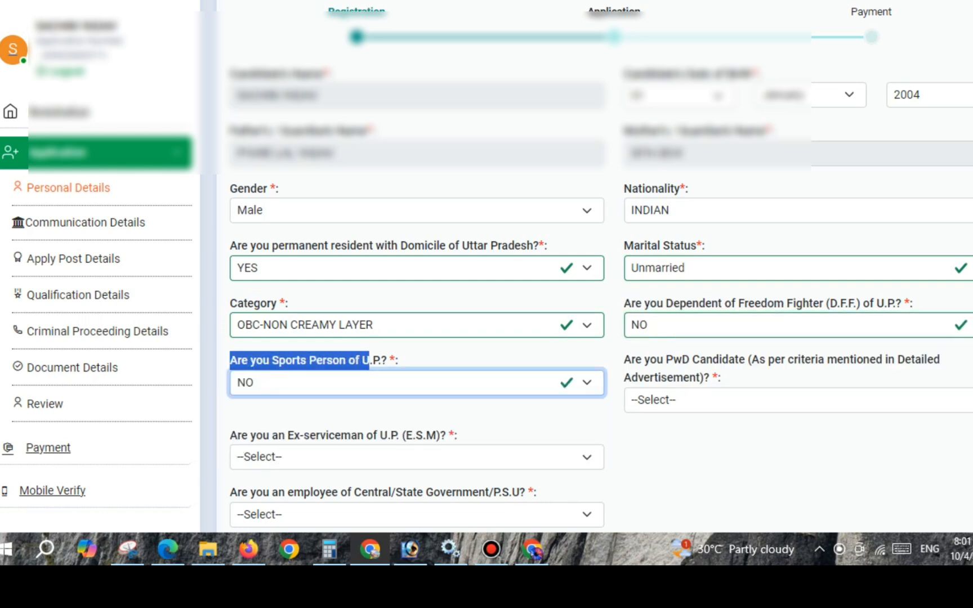
{"action": "left_click_drag", "start_coordinate": [624, 359], "coordinate": [712, 377]}
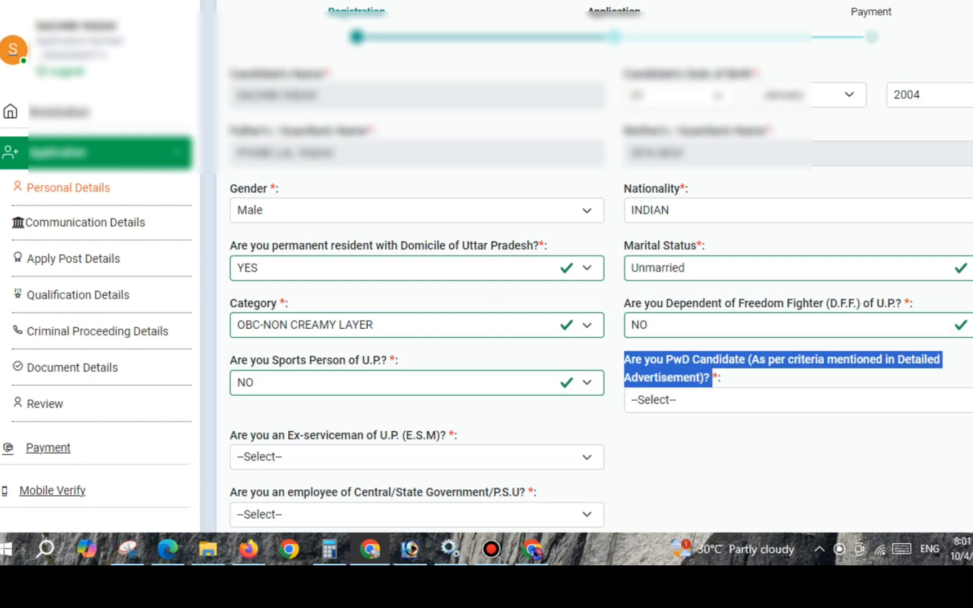
{"action": "left_click", "coordinate": [704, 400]}
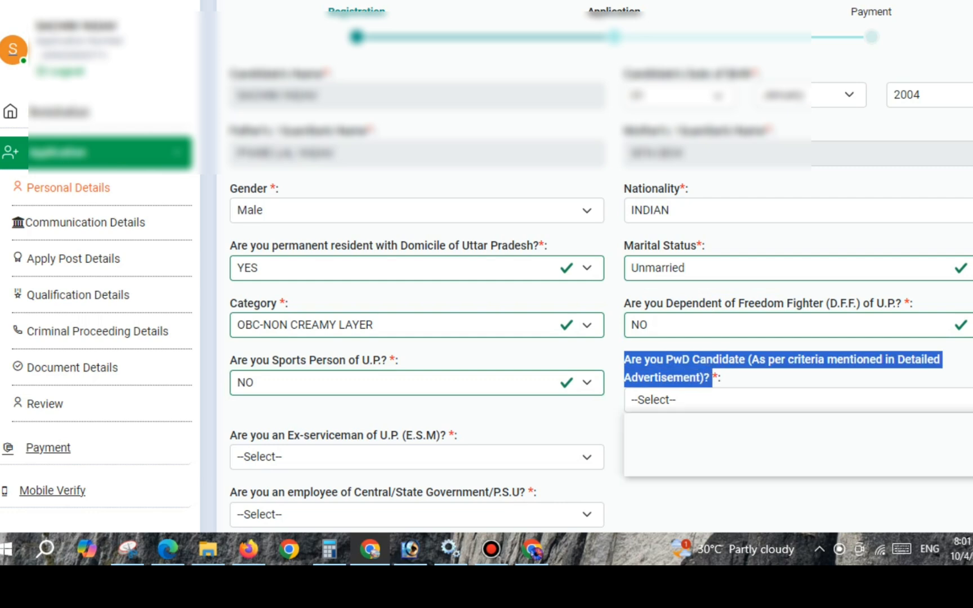
{"action": "left_click", "coordinate": [692, 466]}
{"action": "left_click", "coordinate": [692, 466]}
- Answer NO to the Ex-serviceman of U.P. question and to the Central/State Government/P.S.U employee question
{"action": "scroll", "coordinate": [487, 265], "scroll_direction": "down", "scroll_amount": 3}
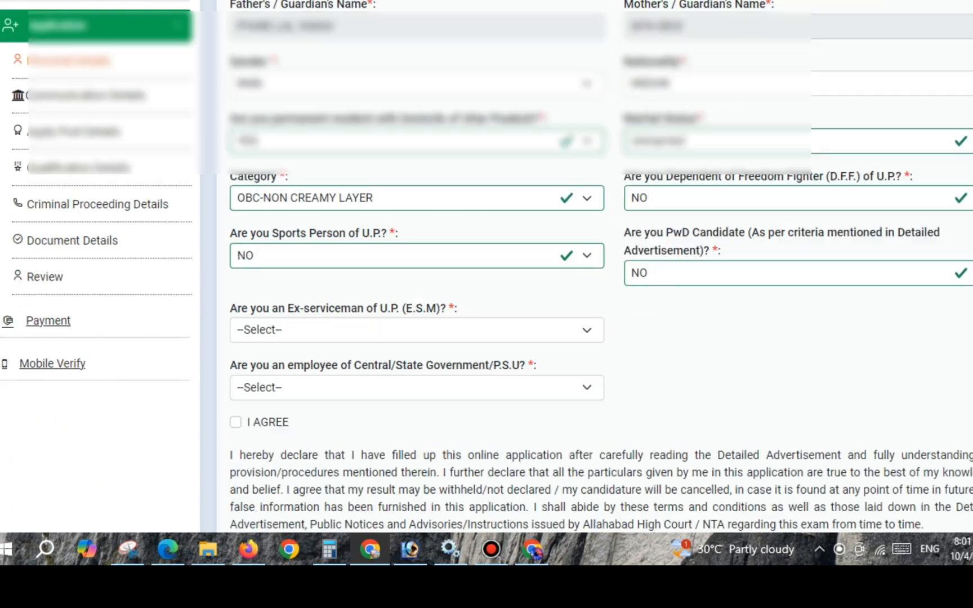
{"action": "left_click_drag", "start_coordinate": [230, 270], "coordinate": [457, 272]}
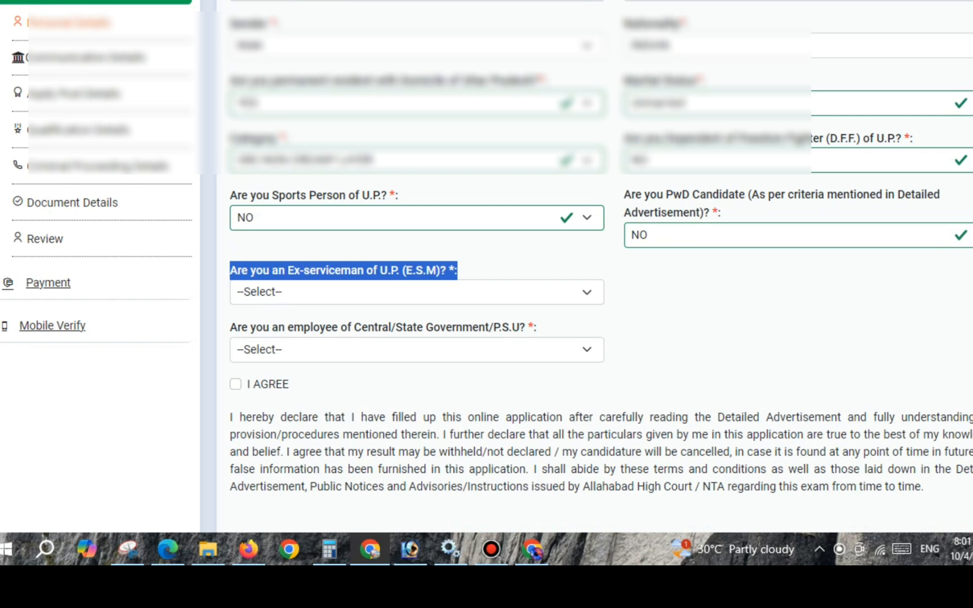
{"action": "left_click", "coordinate": [416, 292]}
{"action": "key", "text": "Return"}
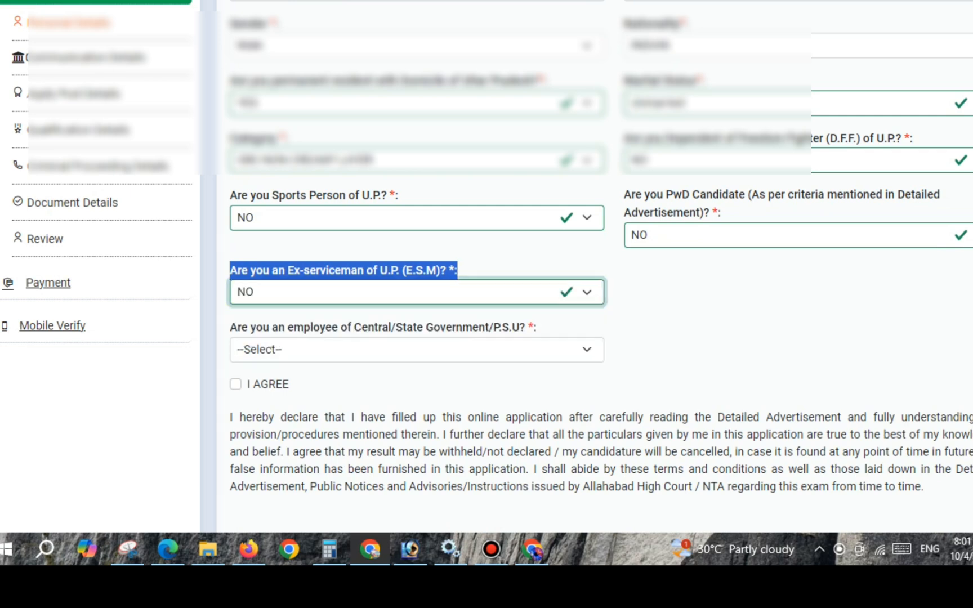
{"action": "scroll", "coordinate": [486, 264], "scroll_direction": "down", "scroll_amount": 3}
{"action": "left_click_drag", "start_coordinate": [229, 163], "coordinate": [472, 164]}
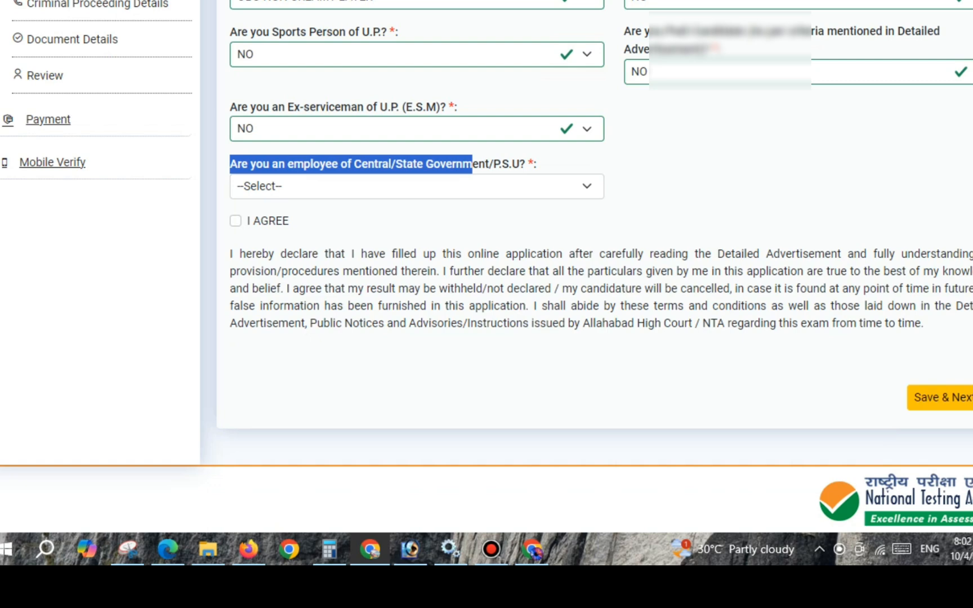
{"action": "left_click", "coordinate": [450, 186]}
{"action": "left_click", "coordinate": [440, 252]}
{"action": "left_click", "coordinate": [439, 231]}
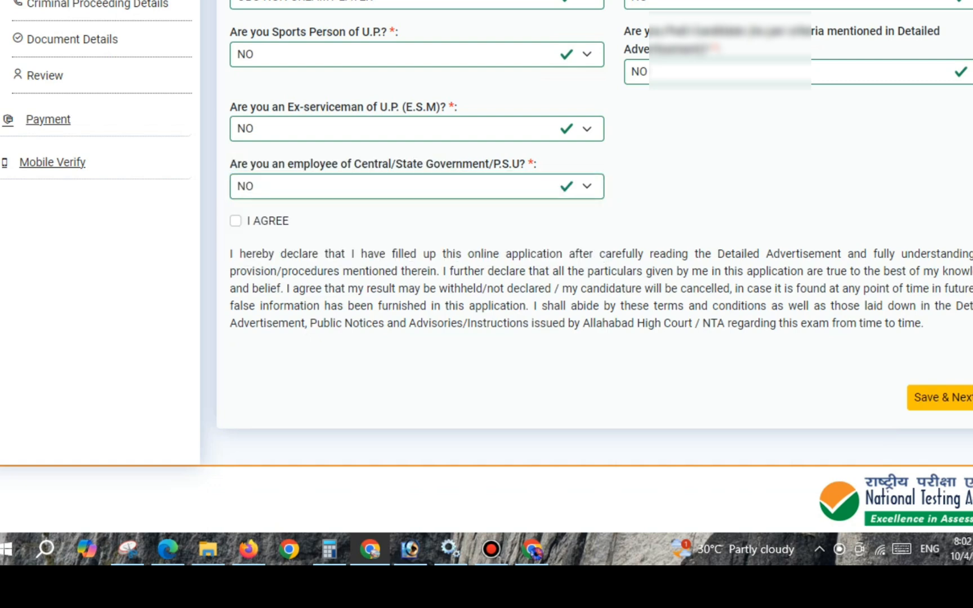
- Agree to the declaration, save the personal details and acknowledge the save message
{"action": "left_click", "coordinate": [236, 221]}
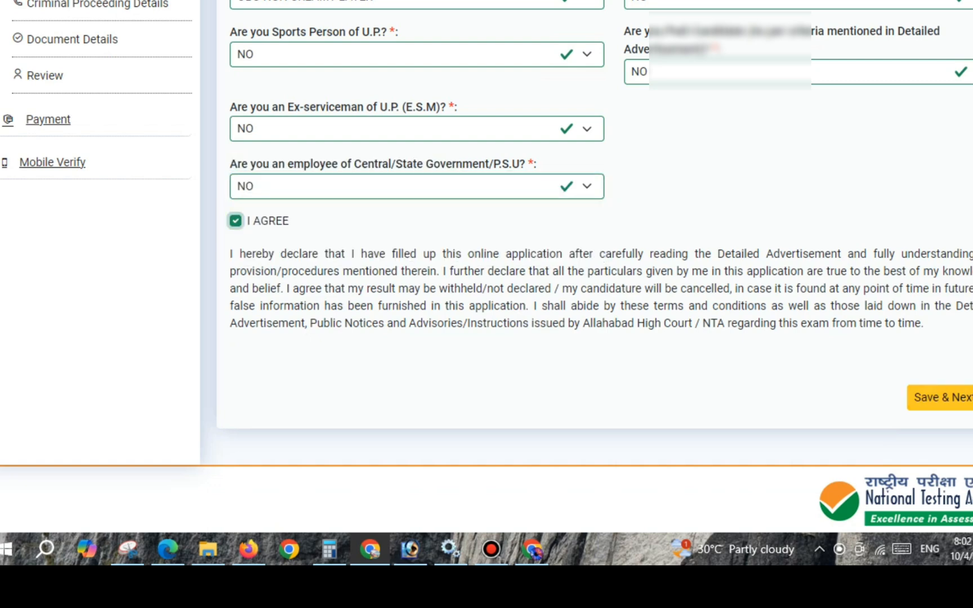
{"action": "left_click", "coordinate": [939, 397]}
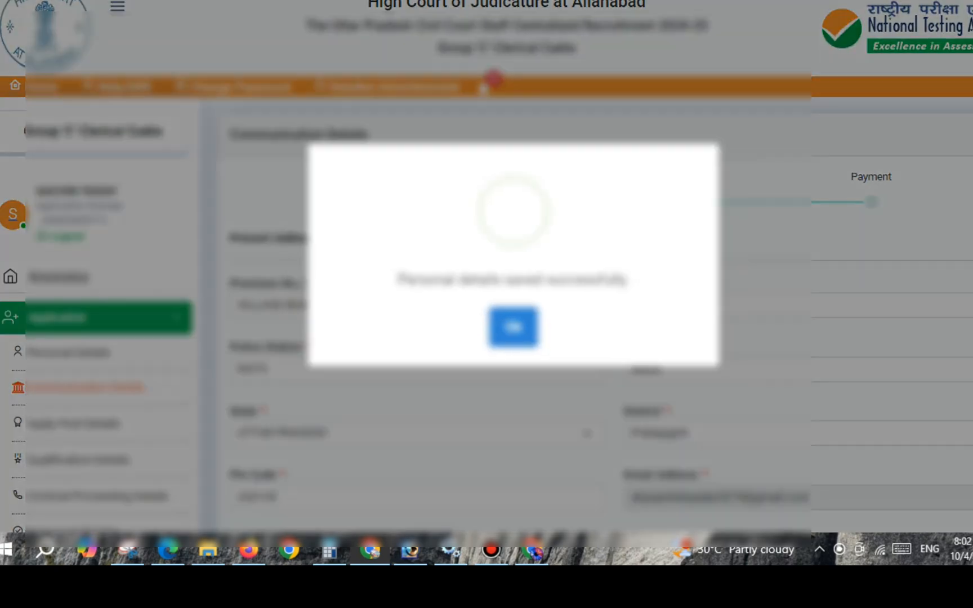
{"action": "left_click", "coordinate": [514, 328]}
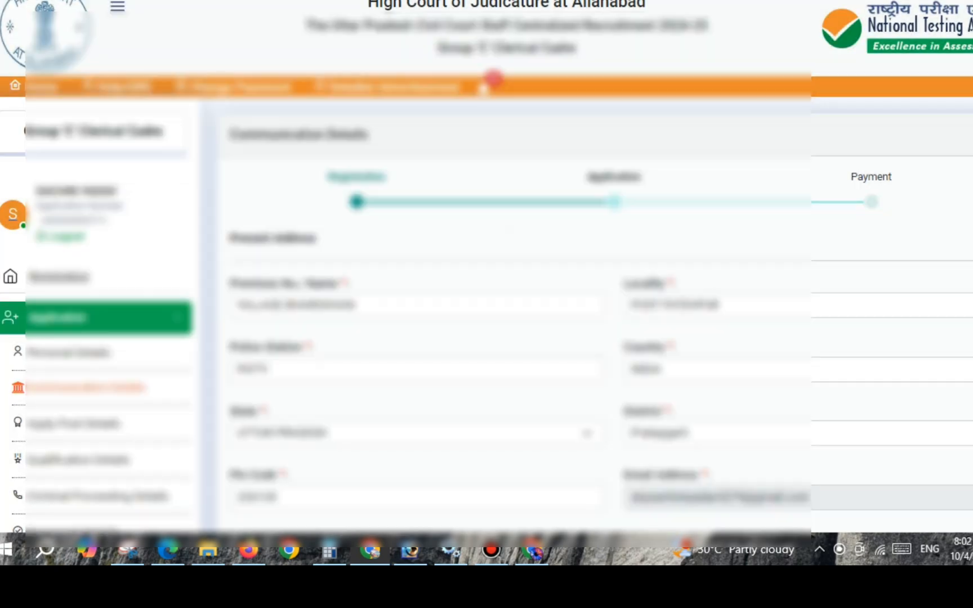
- Set the Home District section of the communication details to state UTTAR PRADESH and district Pratapgarh
{"action": "scroll", "coordinate": [493, 79], "scroll_direction": "down", "scroll_amount": 3}
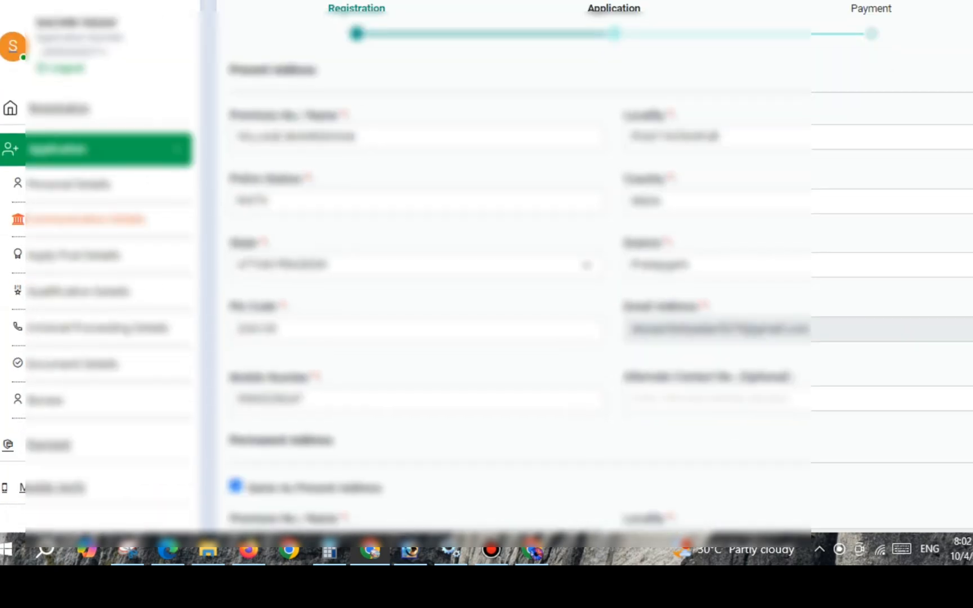
{"action": "scroll", "coordinate": [486, 264], "scroll_direction": "down", "scroll_amount": 3}
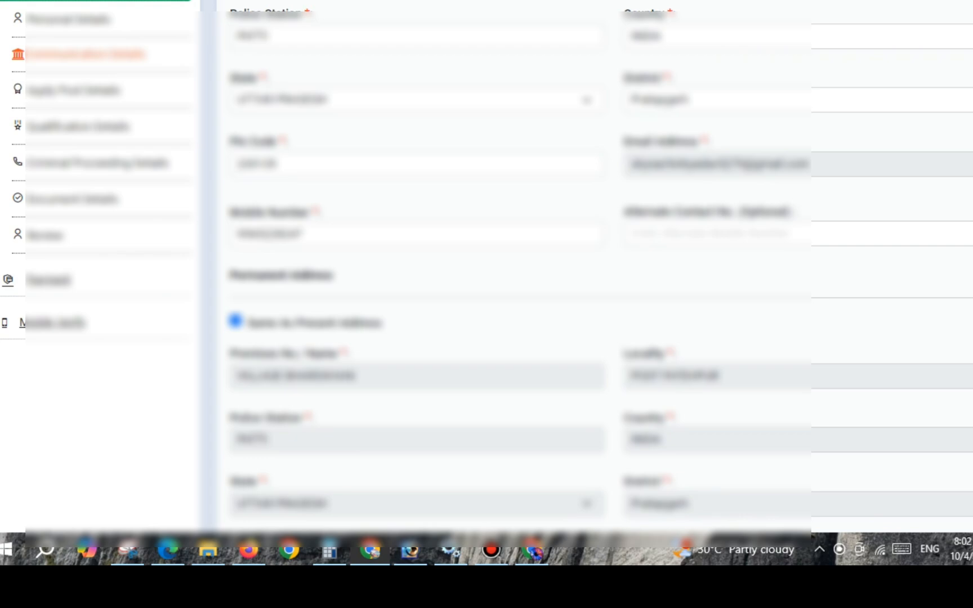
{"action": "scroll", "coordinate": [487, 268], "scroll_direction": "down", "scroll_amount": 9}
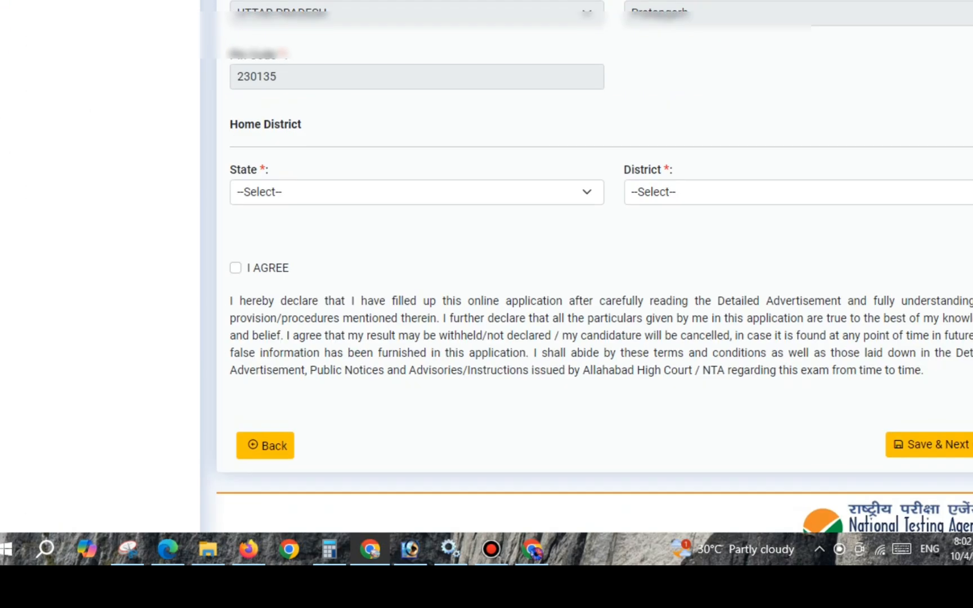
{"action": "triple_click", "coordinate": [266, 124]}
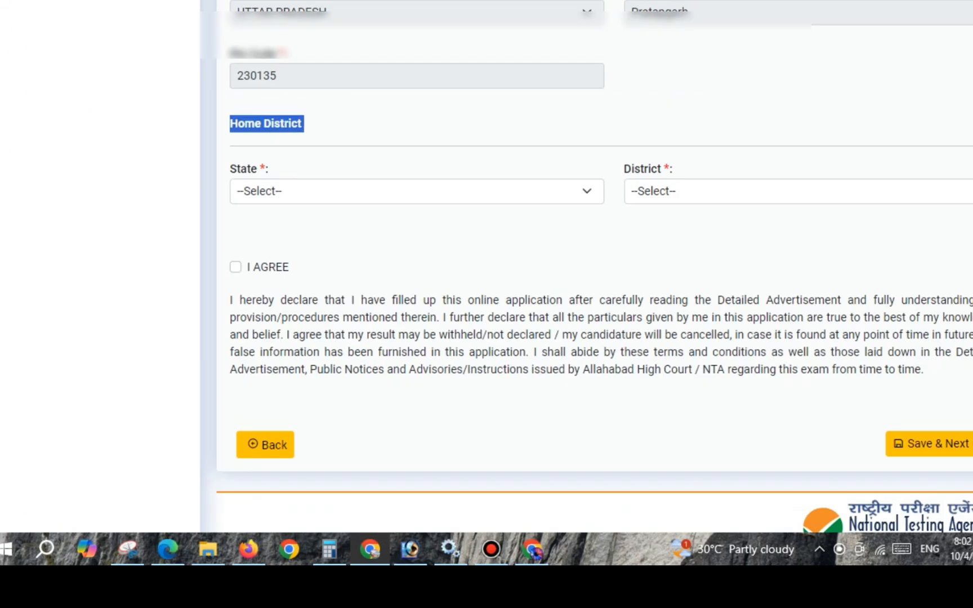
{"action": "left_click", "coordinate": [417, 191]}
{"action": "scroll", "coordinate": [417, 398], "scroll_direction": "down", "scroll_amount": 6}
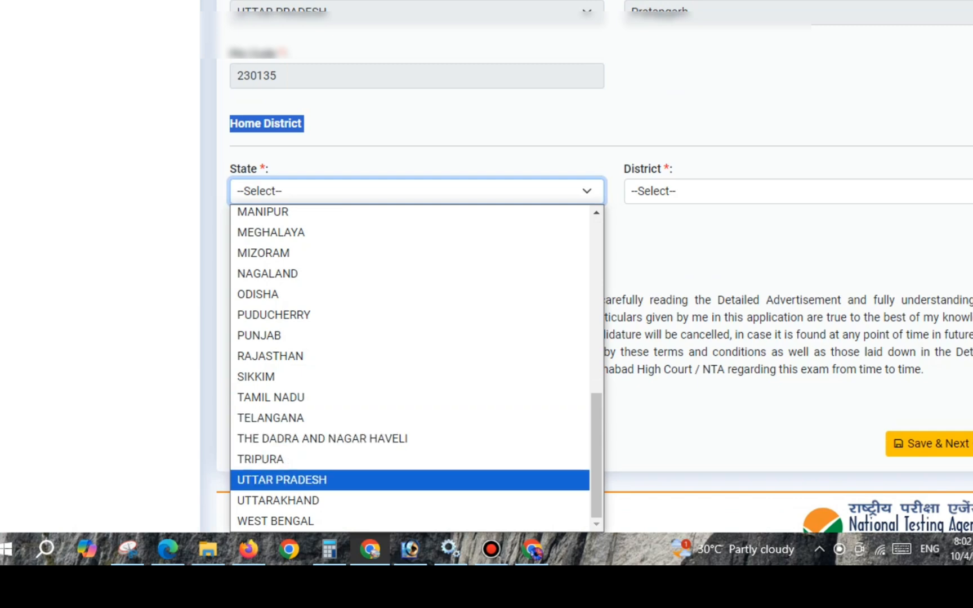
{"action": "left_click", "coordinate": [281, 480]}
{"action": "left_click", "coordinate": [788, 191]}
{"action": "key", "text": "p"}
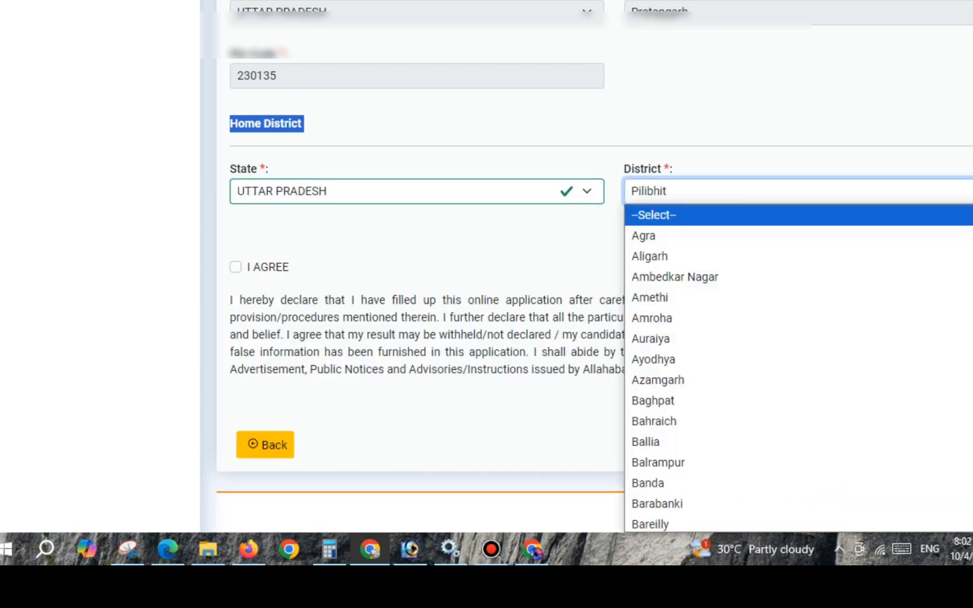
{"action": "key", "text": "p"}
{"action": "key", "text": "Return"}
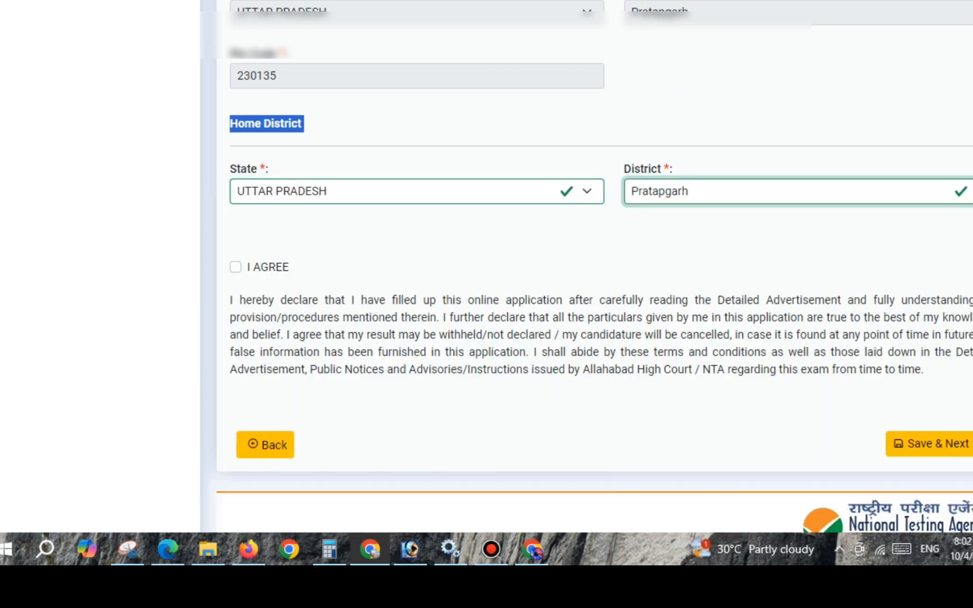
- Agree to the declaration, save the communication details and acknowledge the save message
{"action": "left_click", "coordinate": [235, 267]}
{"action": "left_click", "coordinate": [931, 444]}
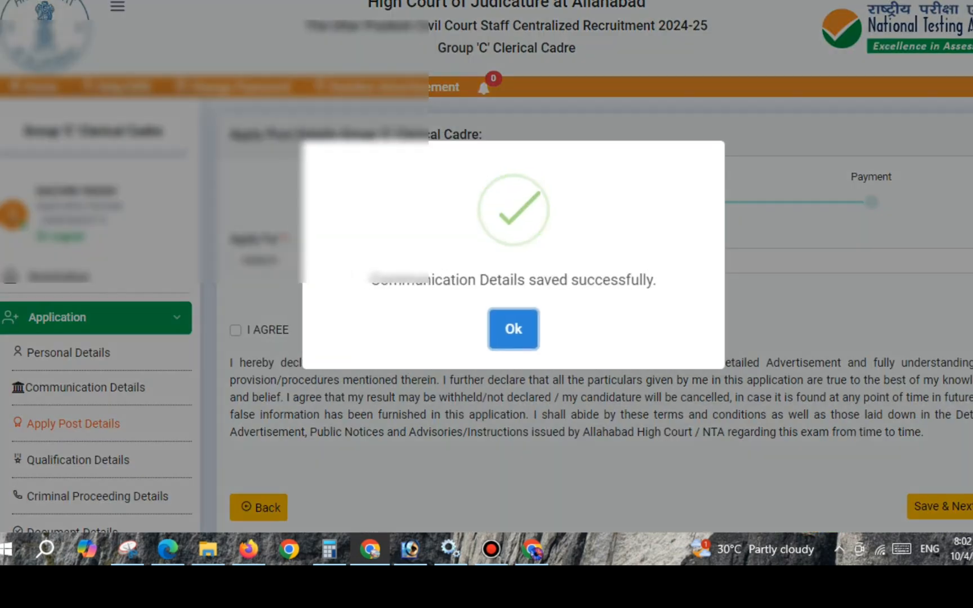
{"action": "left_click", "coordinate": [513, 329]}
- Set Apply For to Group 'C' Clerical Cadre and the Group C post to Junior Assistant/Paid Apprentice (Both)
{"action": "left_click_drag", "start_coordinate": [231, 239], "coordinate": [291, 239]}
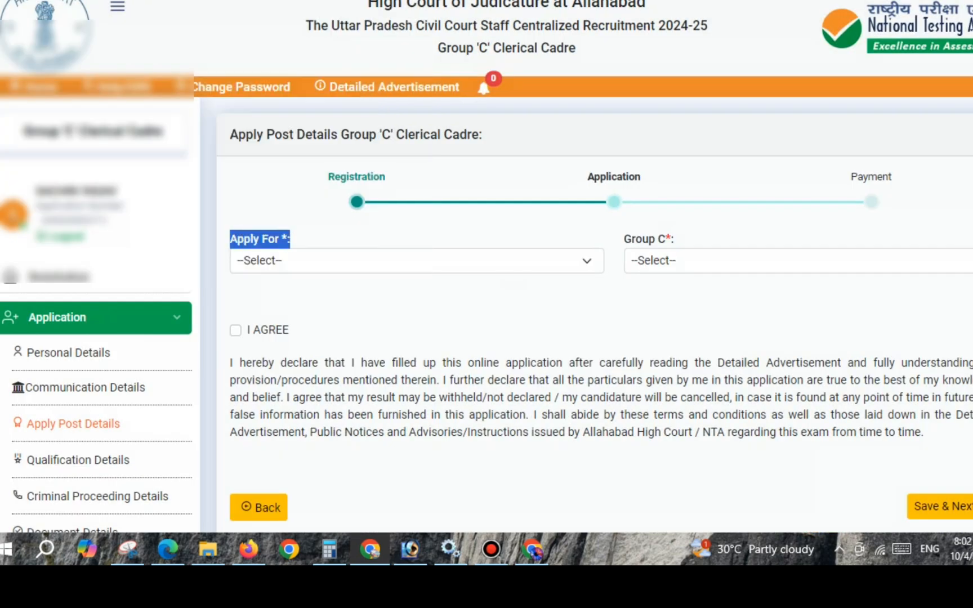
{"action": "left_click", "coordinate": [417, 261]}
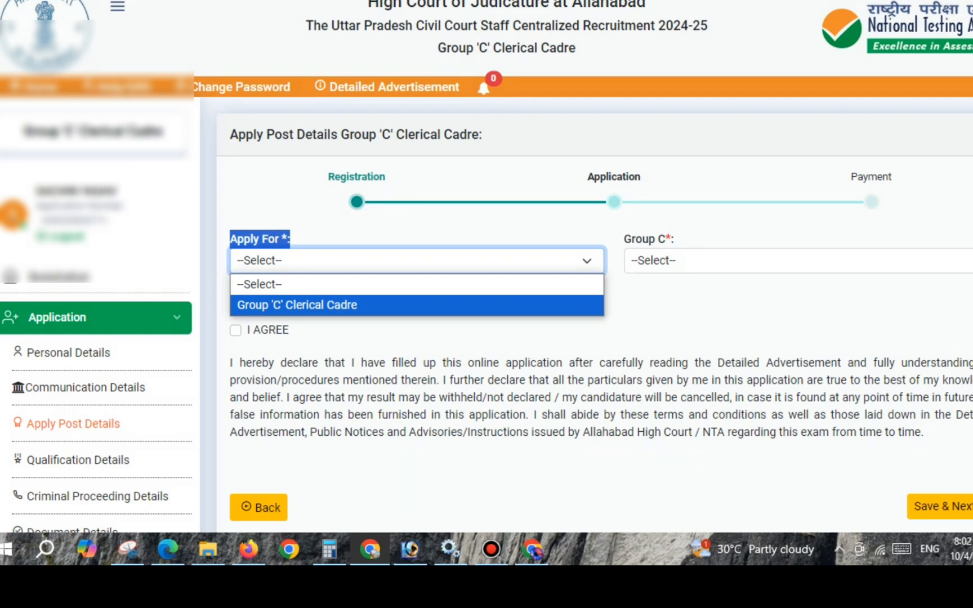
{"action": "left_click", "coordinate": [360, 305]}
{"action": "left_click", "coordinate": [394, 304]}
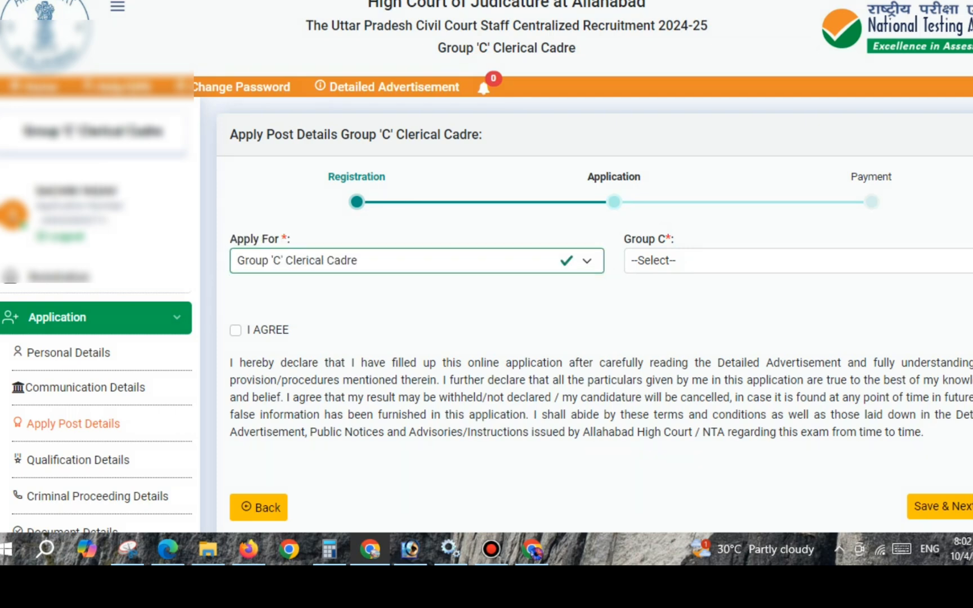
{"action": "left_click", "coordinate": [799, 261]}
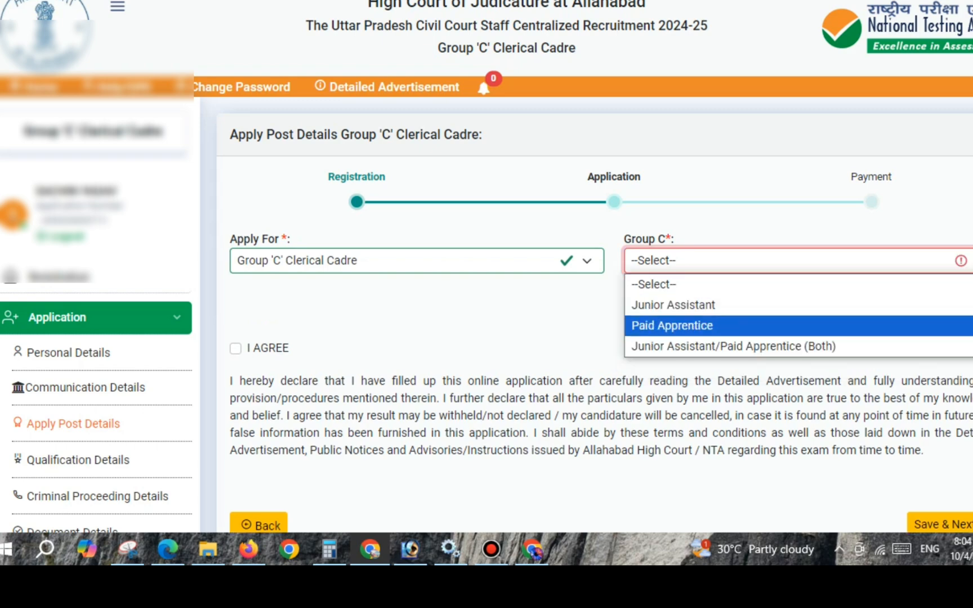
{"action": "key", "text": "Return"}
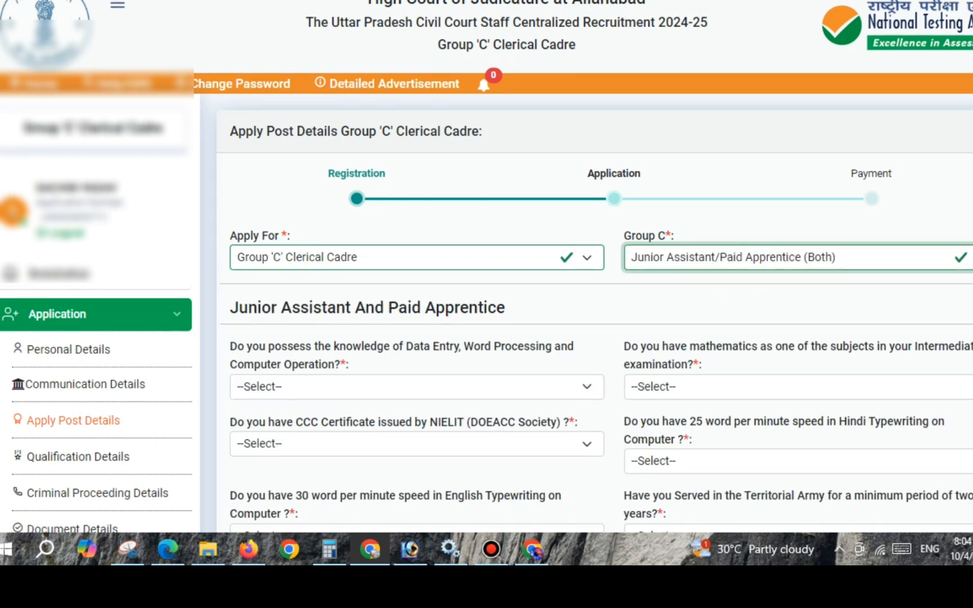
- Answer YES to knowledge of data entry, word processing and computer operation, and NO to mathematics in the Intermediate examination
{"action": "scroll", "coordinate": [486, 264], "scroll_direction": "down", "scroll_amount": 3}
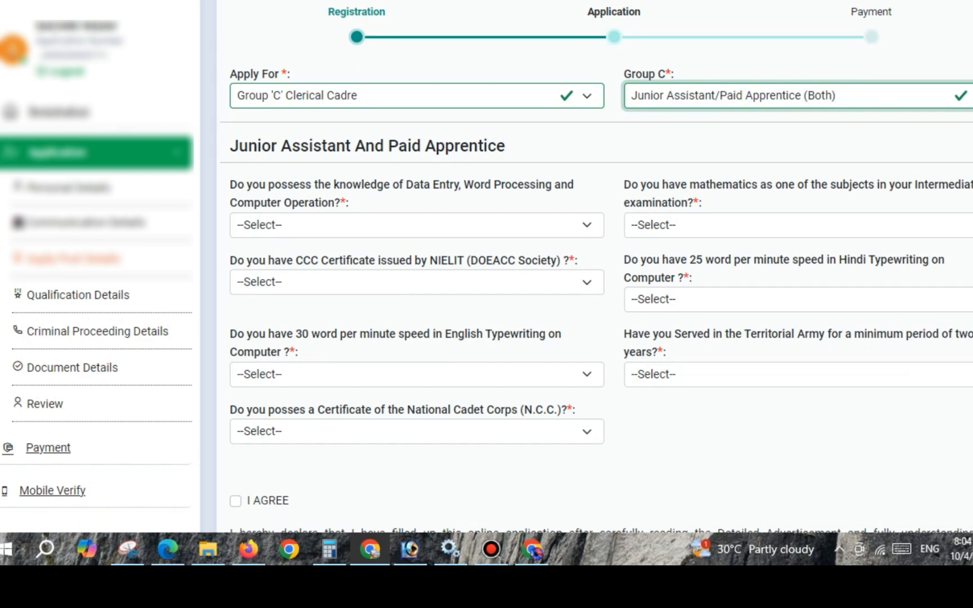
{"action": "left_click_drag", "start_coordinate": [229, 146], "coordinate": [497, 146]}
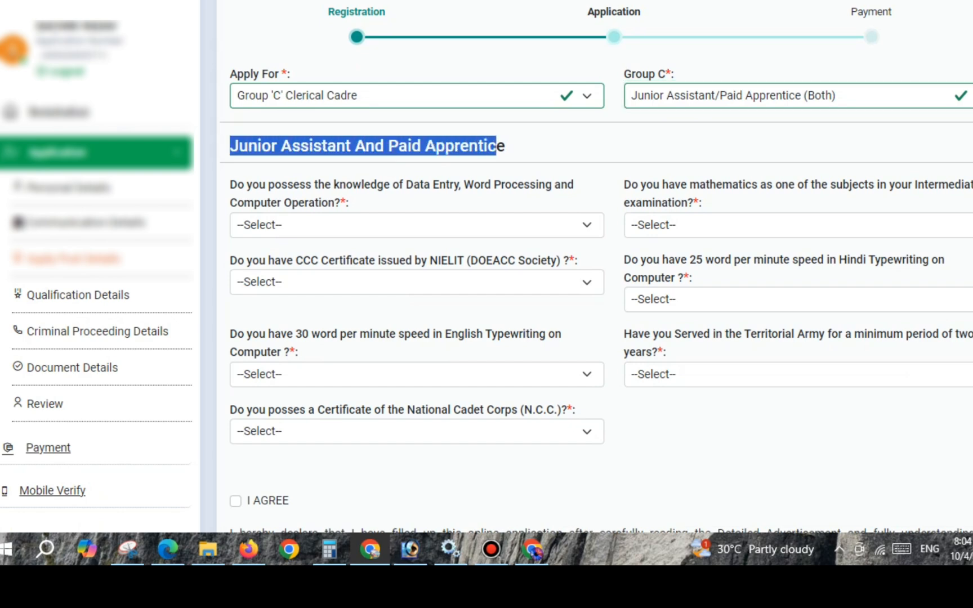
{"action": "left_click_drag", "start_coordinate": [230, 184], "coordinate": [328, 203]}
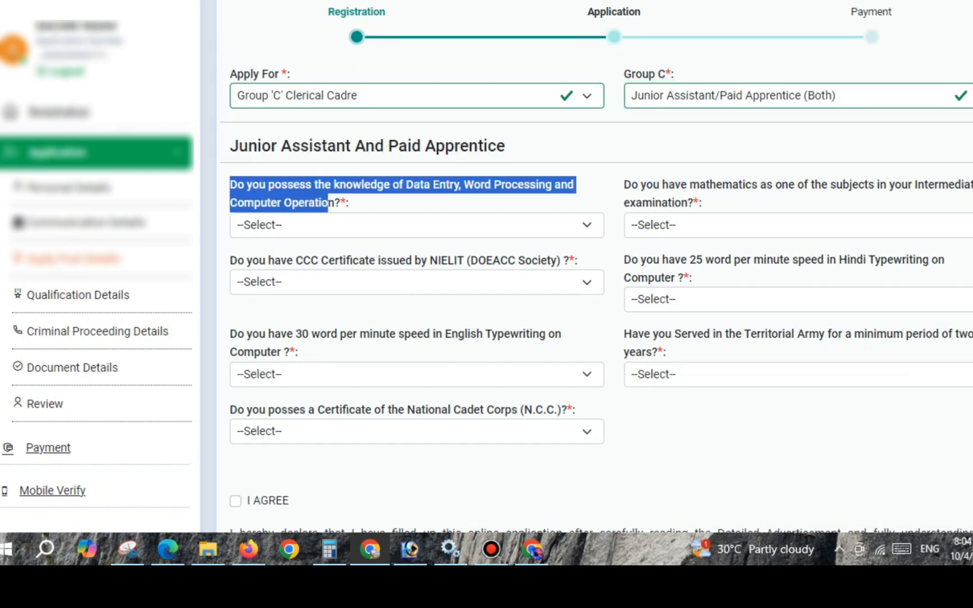
{"action": "left_click", "coordinate": [417, 225]}
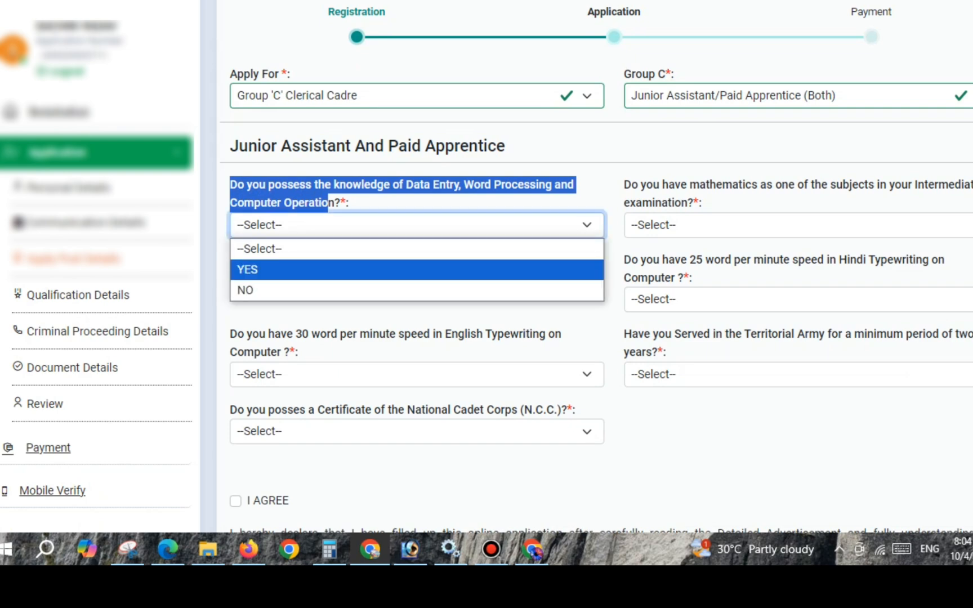
{"action": "left_click", "coordinate": [417, 270]}
{"action": "left_click_drag", "start_coordinate": [624, 184], "coordinate": [701, 202]}
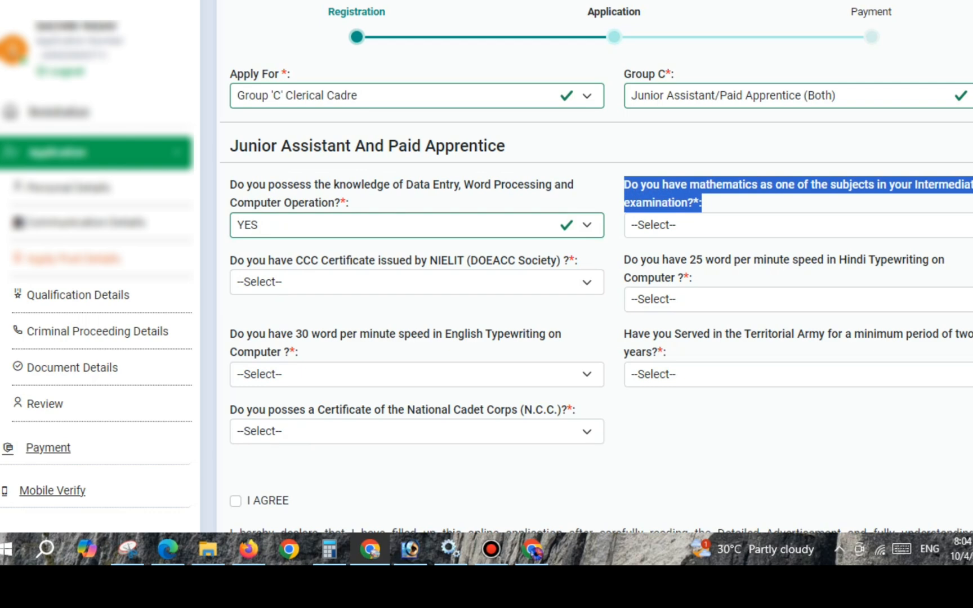
{"action": "left_click", "coordinate": [727, 204]}
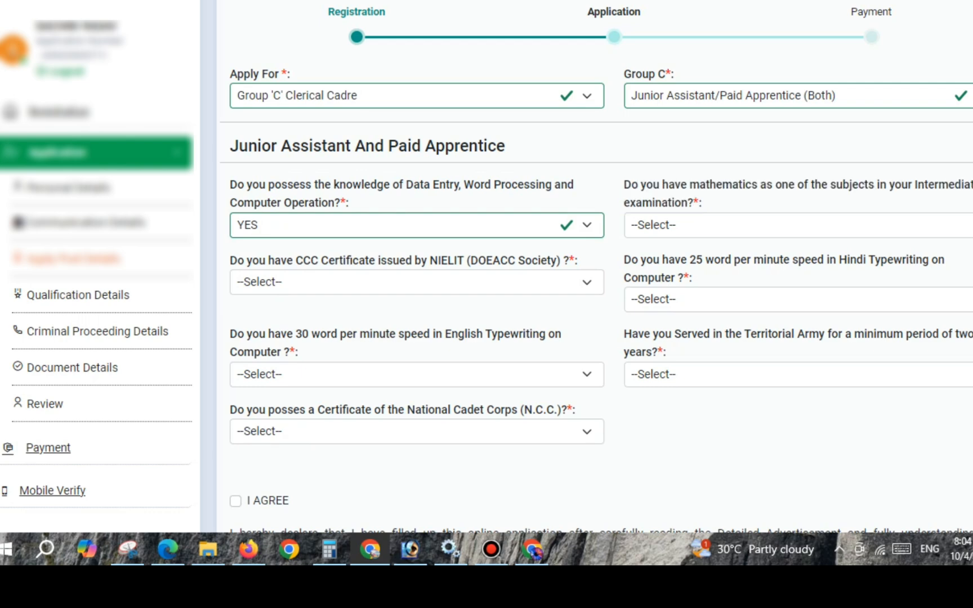
{"action": "left_click", "coordinate": [811, 225]}
{"action": "left_click", "coordinate": [789, 290]}
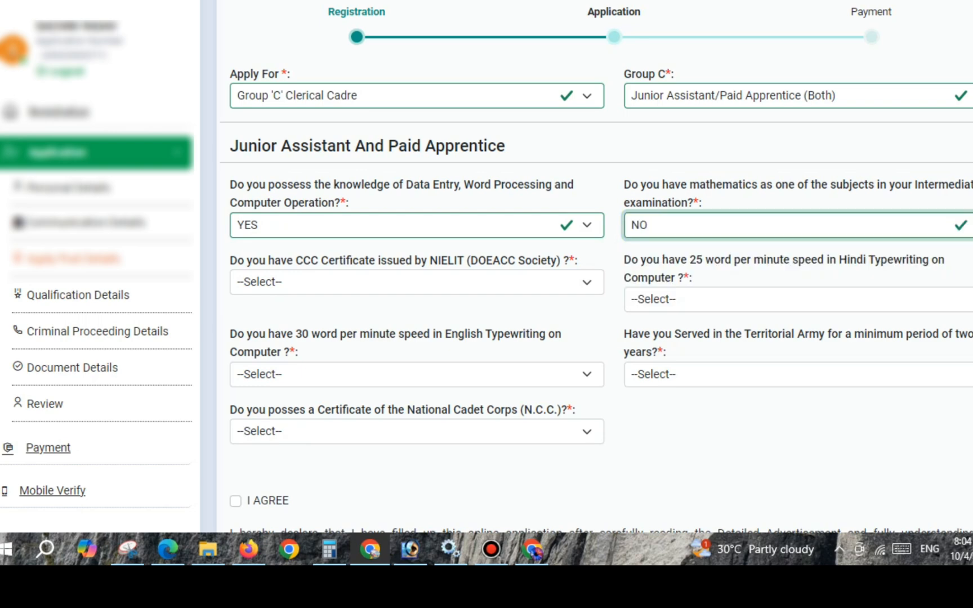
- Answer YES to having a CCC certificate issued by NIELIT and visit its roll number and obtained grade fields
{"action": "left_click_drag", "start_coordinate": [237, 260], "coordinate": [414, 260]}
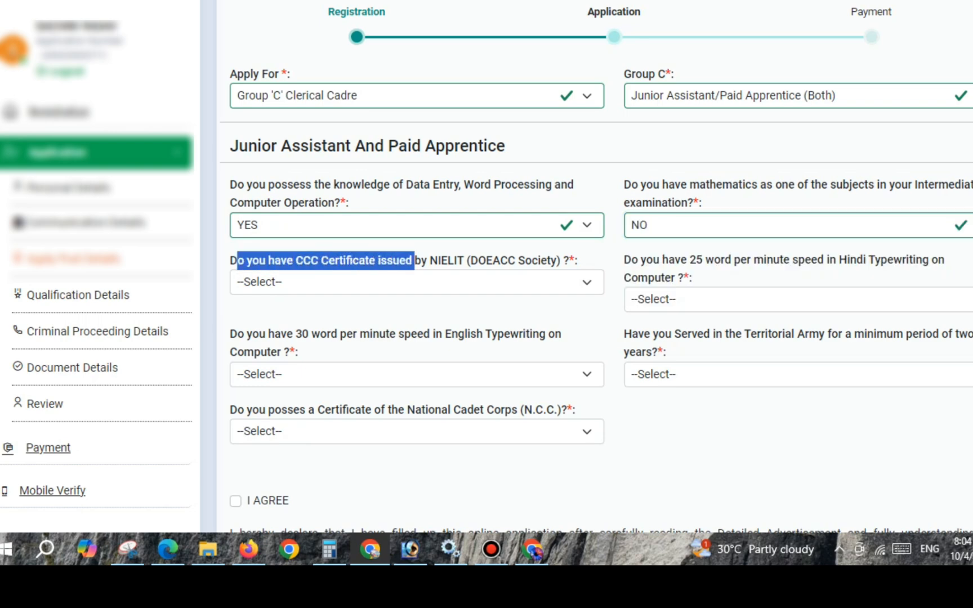
{"action": "left_click", "coordinate": [417, 282]}
{"action": "left_click", "coordinate": [416, 326]}
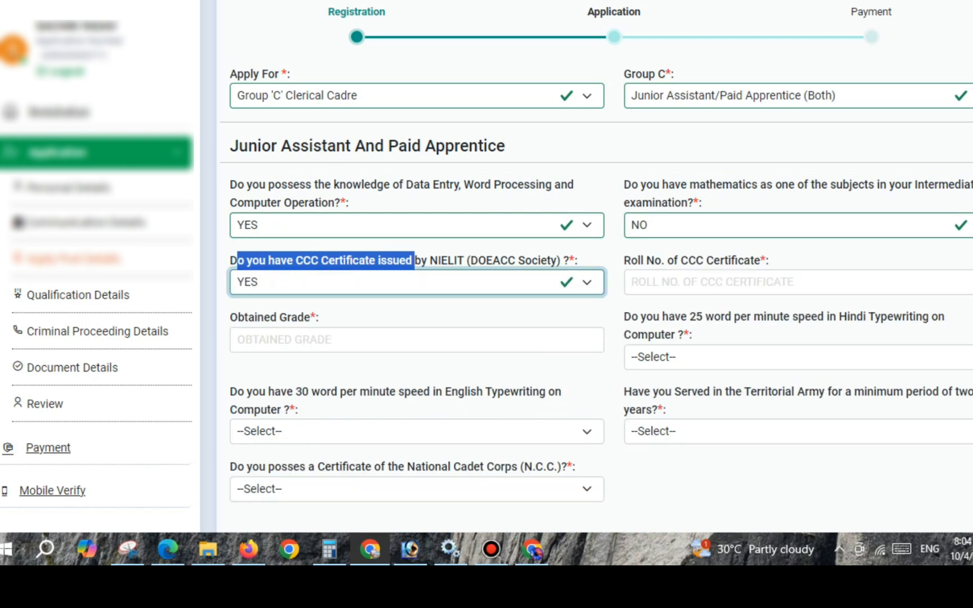
{"action": "left_click", "coordinate": [712, 282]}
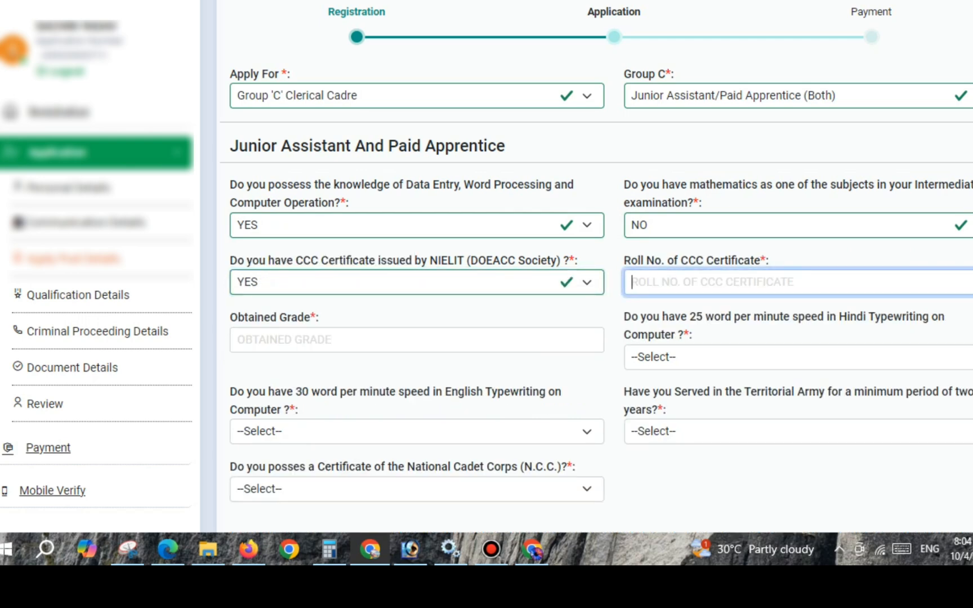
{"action": "left_click", "coordinate": [416, 340]}
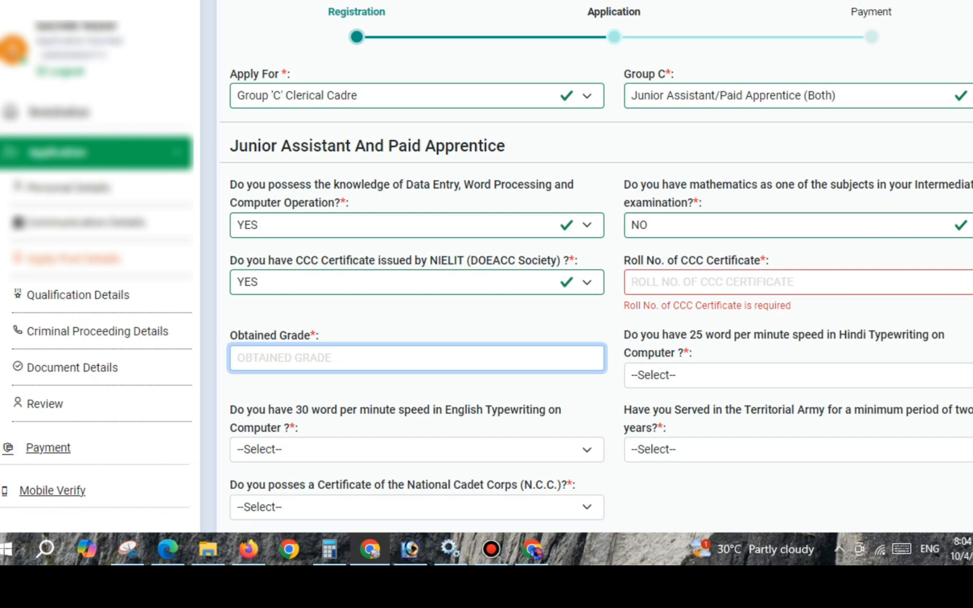
- Answer YES to both the 25 words per minute Hindi and the 30 words per minute English typewriting questions
{"action": "scroll", "coordinate": [487, 261], "scroll_direction": "down", "scroll_amount": 3}
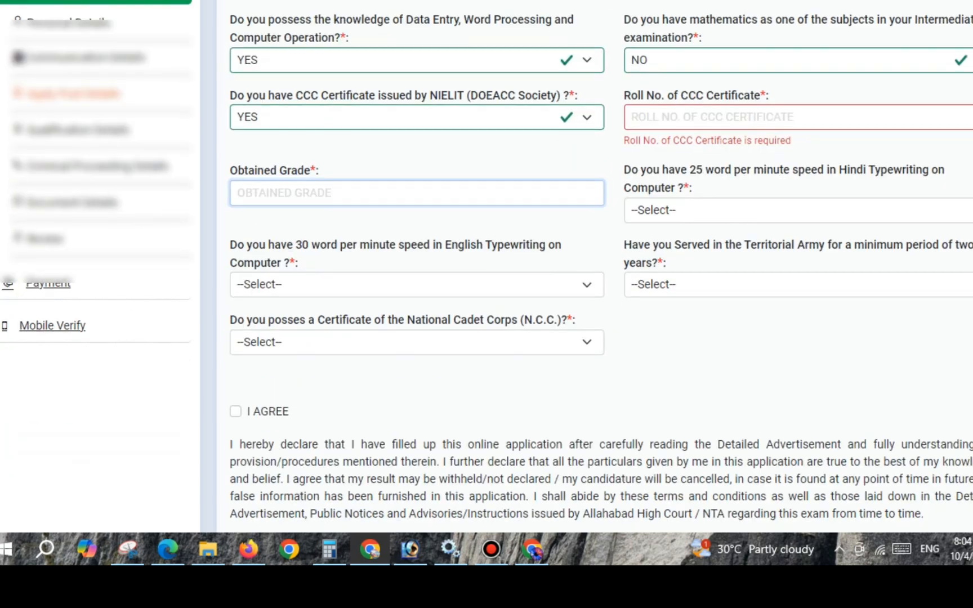
{"action": "left_click_drag", "start_coordinate": [624, 169], "coordinate": [721, 170]}
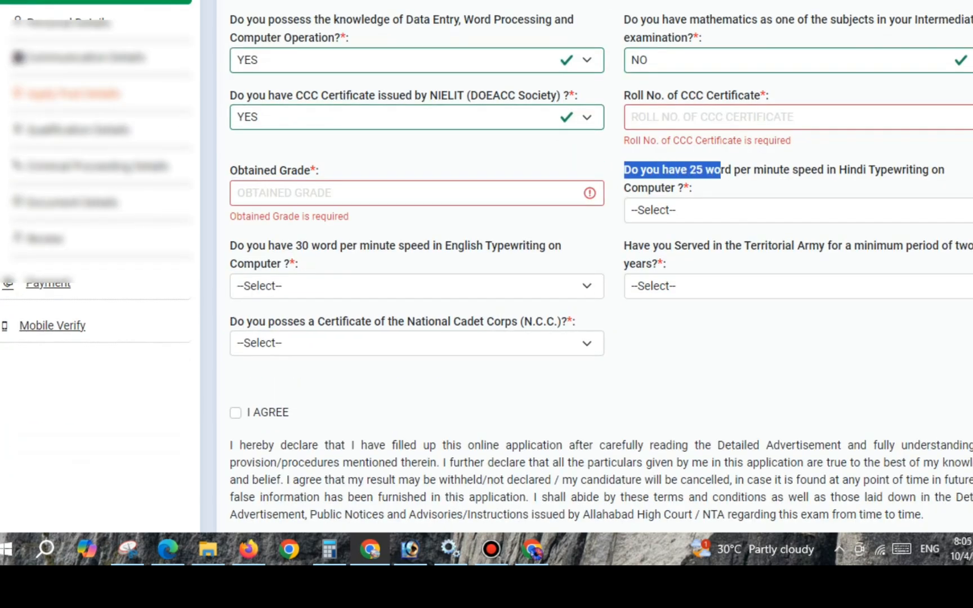
{"action": "left_click", "coordinate": [732, 210]}
{"action": "left_click", "coordinate": [732, 254]}
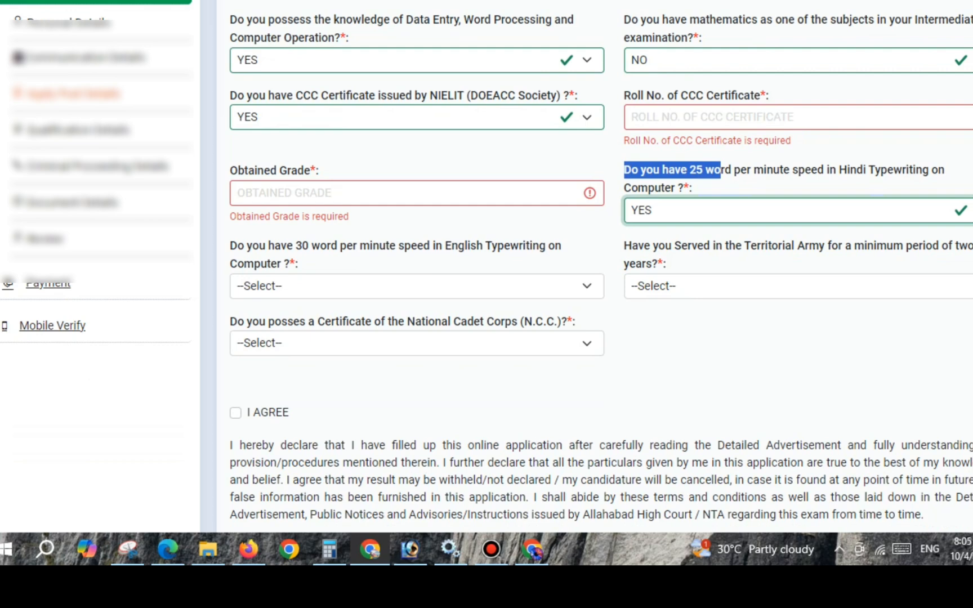
{"action": "left_click", "coordinate": [417, 286]}
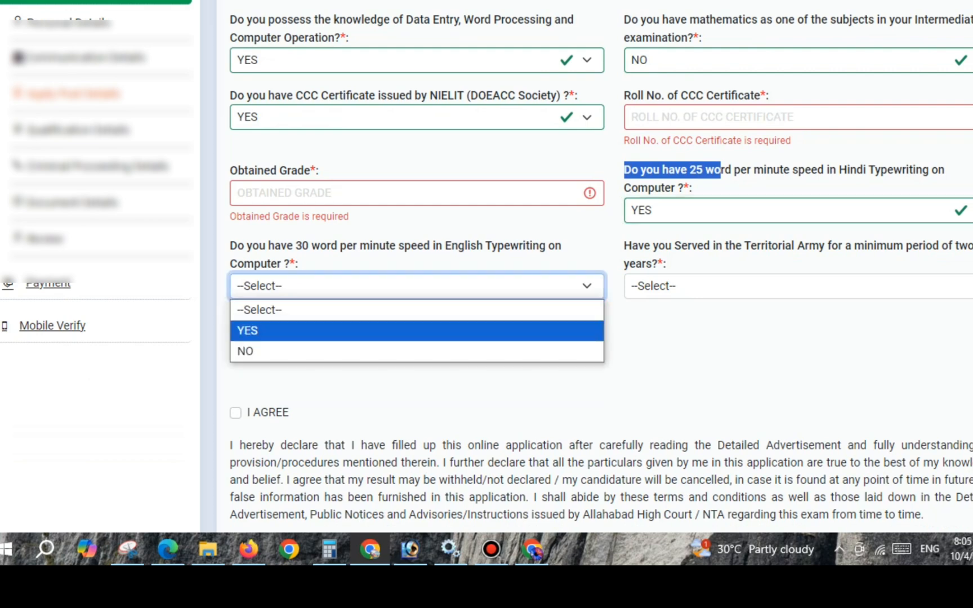
{"action": "left_click", "coordinate": [417, 330]}
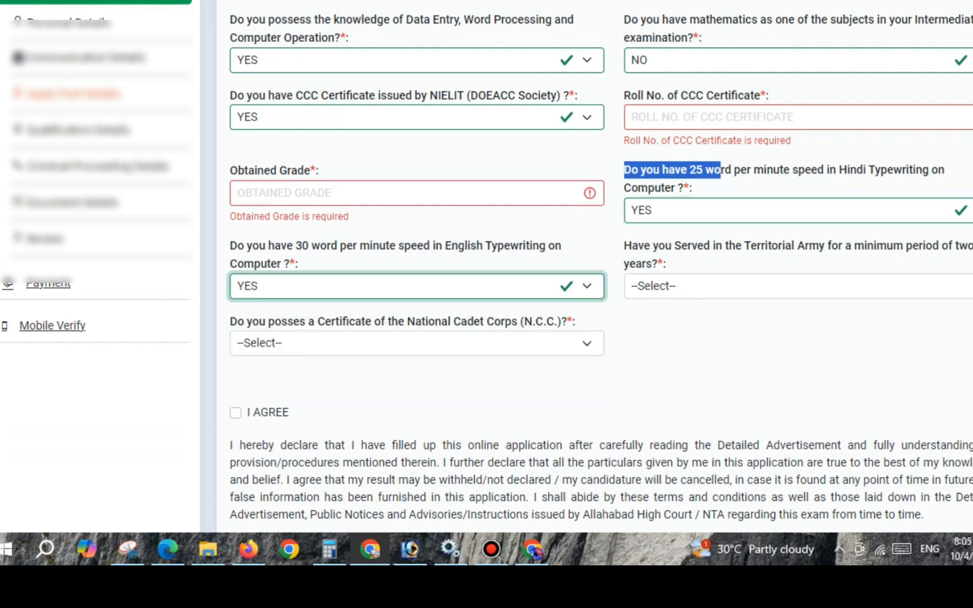
- Answer NO to both Territorial Army service and possession of a National Cadet Corps certificate
{"action": "left_click", "coordinate": [800, 286]}
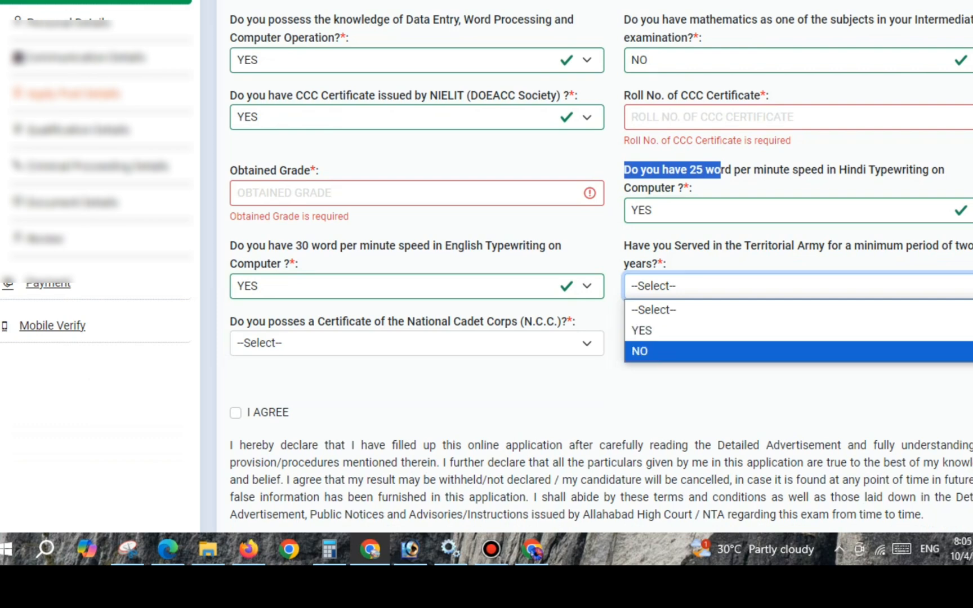
{"action": "key", "text": "Return"}
{"action": "left_click", "coordinate": [417, 343]}
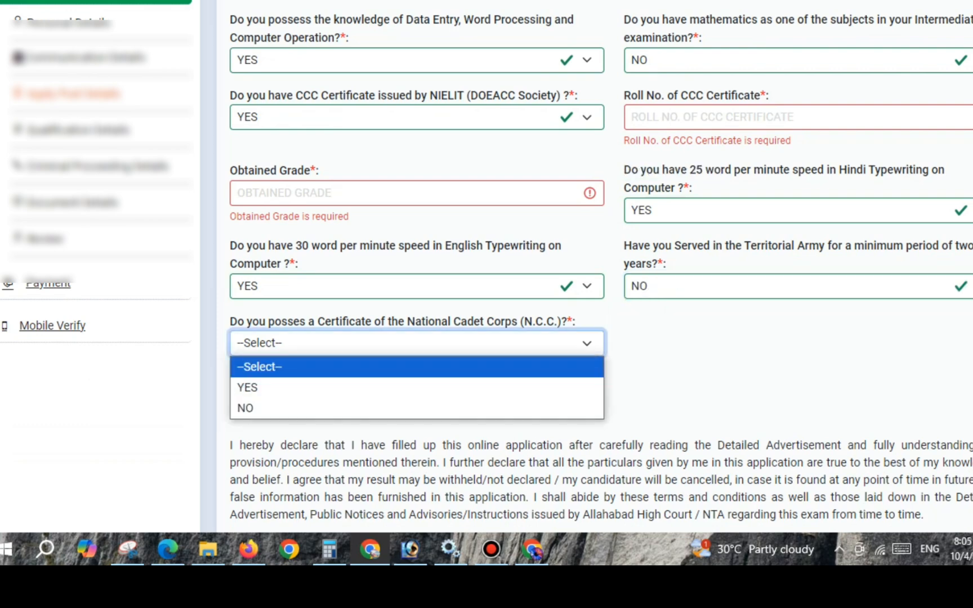
{"action": "key", "text": "Down"}
{"action": "key", "text": "Down"}
{"action": "key", "text": "Return"}
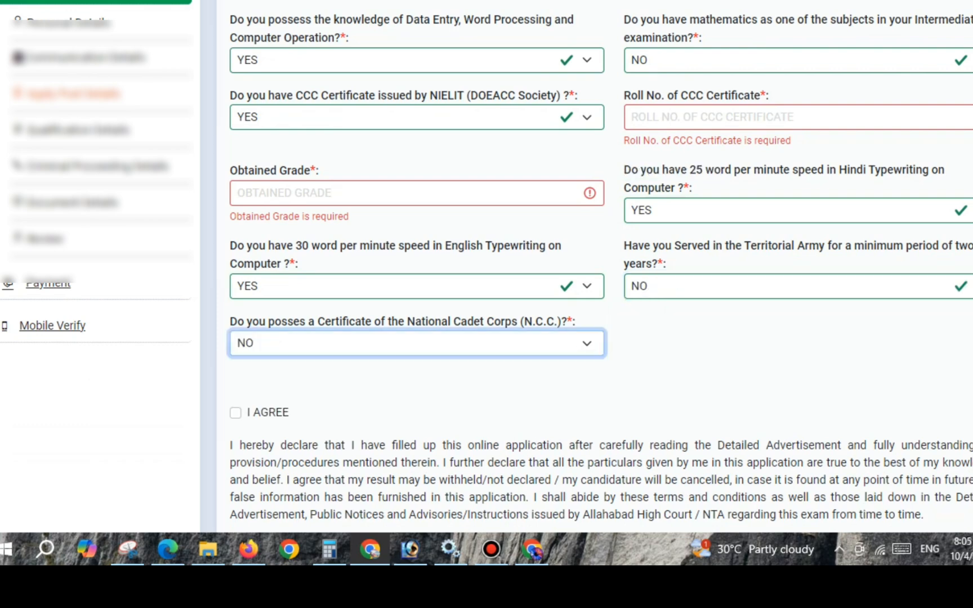
- Agree to the declaration, save the post details and acknowledge the save message
{"action": "scroll", "coordinate": [595, 264], "scroll_direction": "down", "scroll_amount": 3}
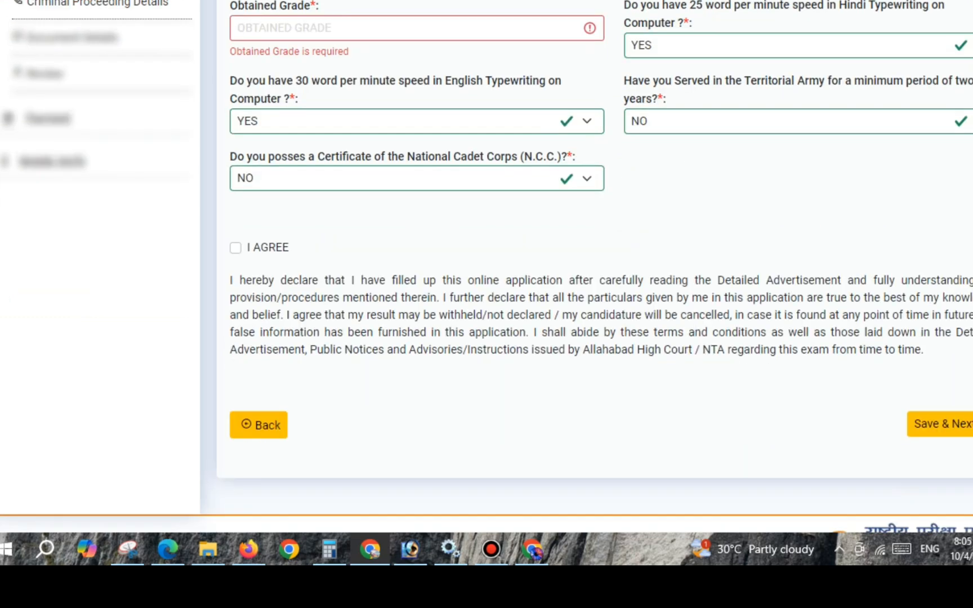
{"action": "left_click", "coordinate": [235, 248]}
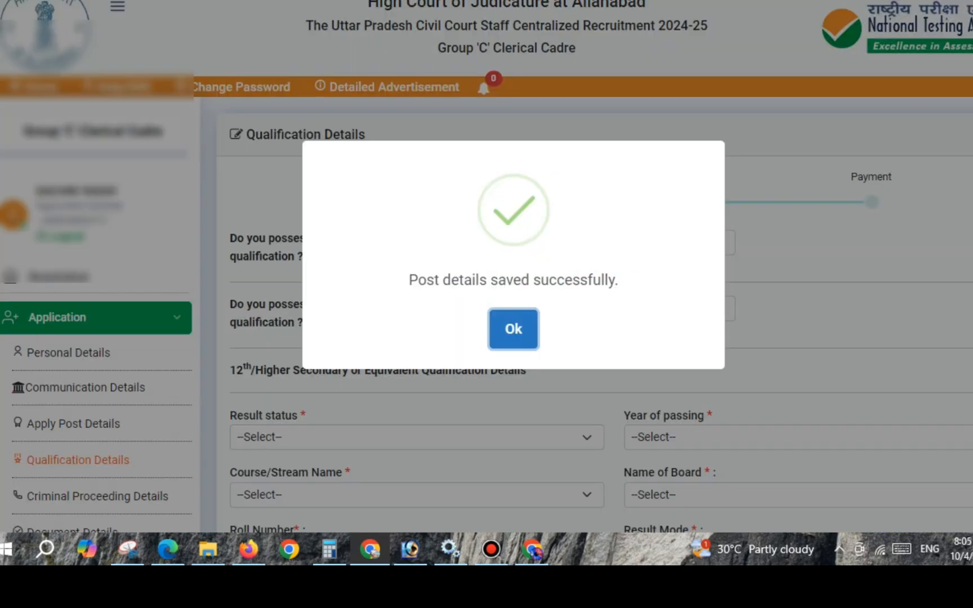
{"action": "left_click", "coordinate": [513, 328]}
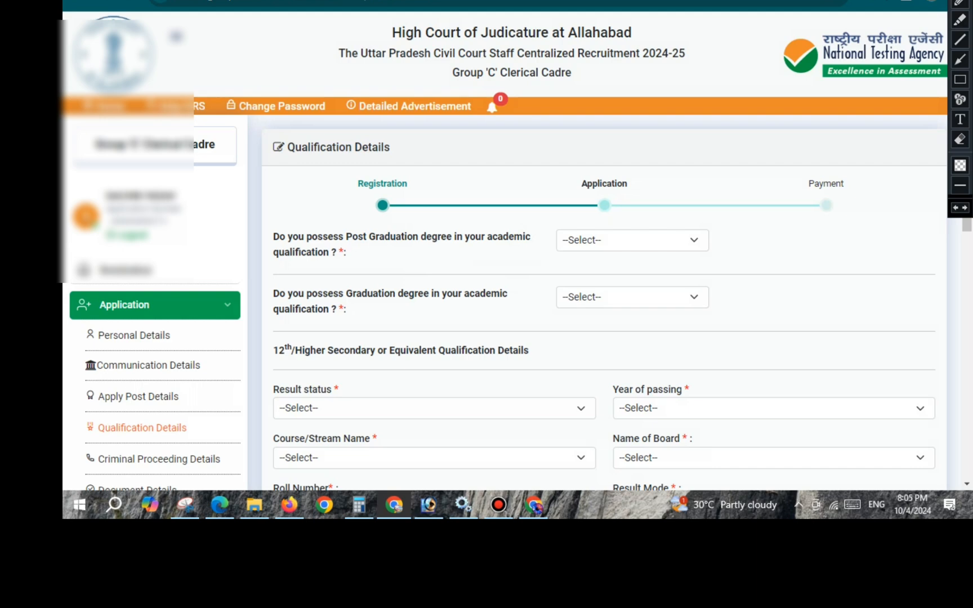
- Answer No to both the Post Graduation and the Graduation degree questions in the qualification details
{"action": "left_click_drag", "start_coordinate": [274, 236], "coordinate": [346, 252]}
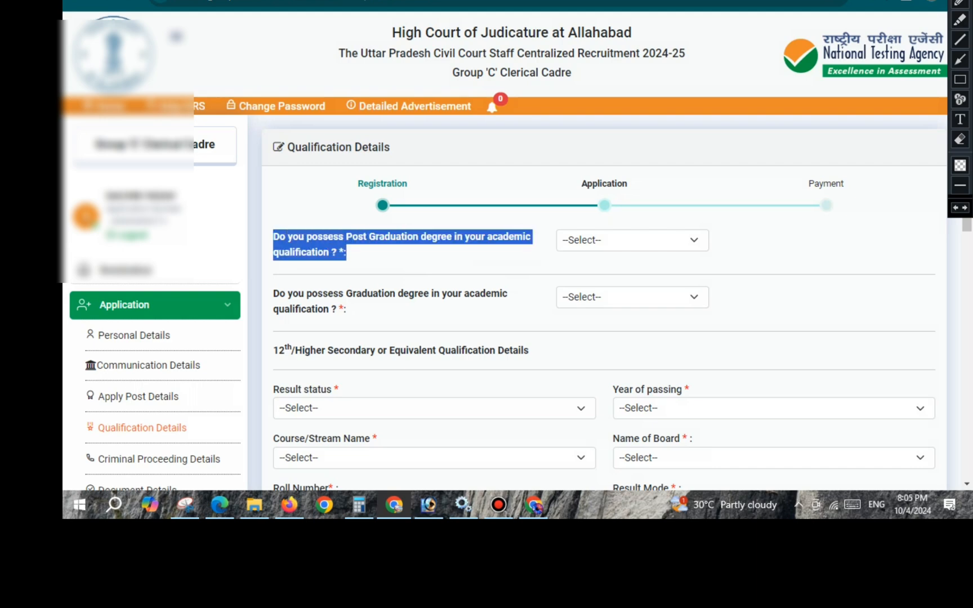
{"action": "left_click", "coordinate": [361, 254]}
{"action": "left_click", "coordinate": [632, 240]}
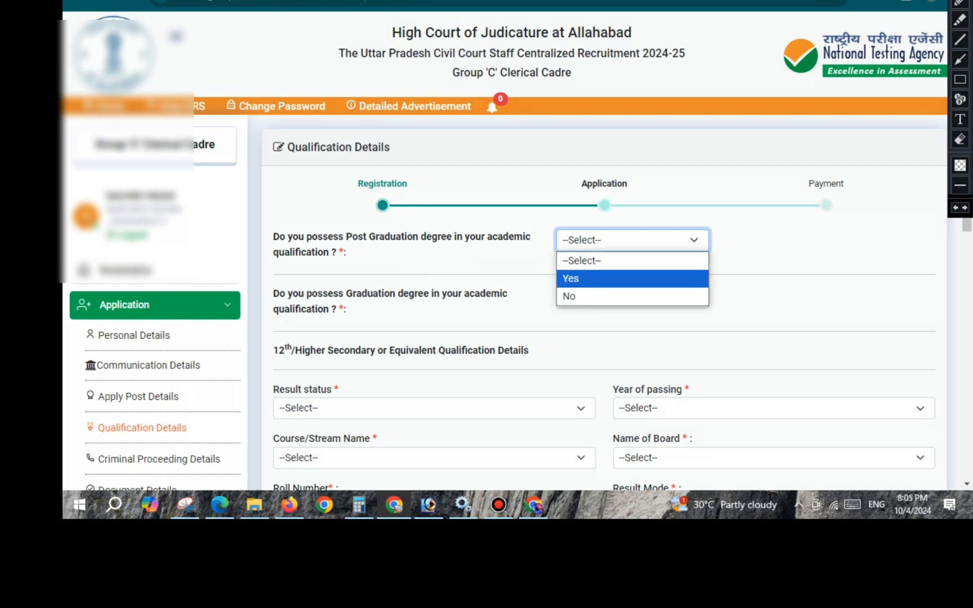
{"action": "left_click", "coordinate": [580, 293]}
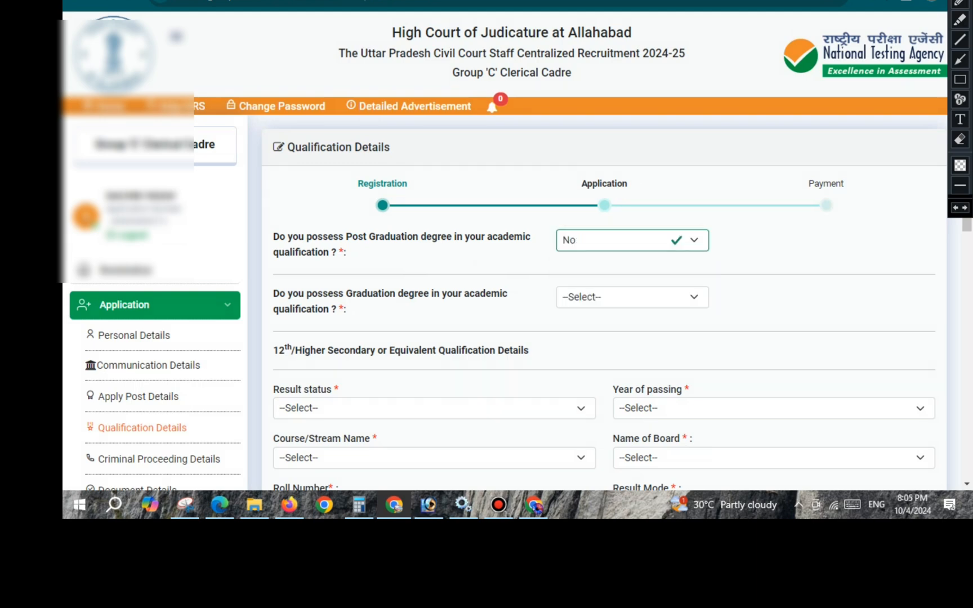
{"action": "scroll", "coordinate": [602, 281], "scroll_direction": "down", "scroll_amount": 3}
{"action": "left_click_drag", "start_coordinate": [274, 151], "coordinate": [339, 166]}
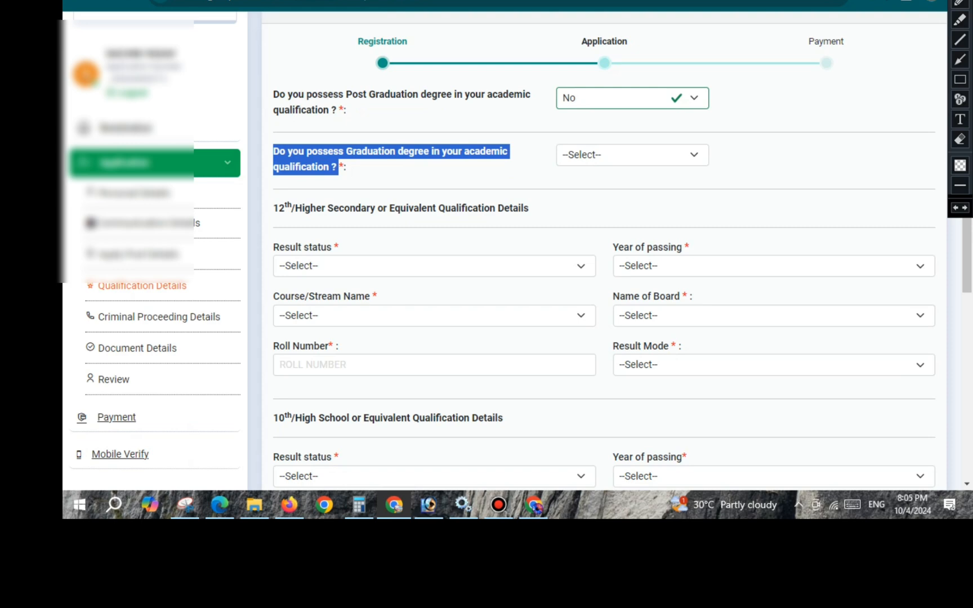
{"action": "left_click", "coordinate": [632, 155]}
{"action": "left_click", "coordinate": [586, 210]}
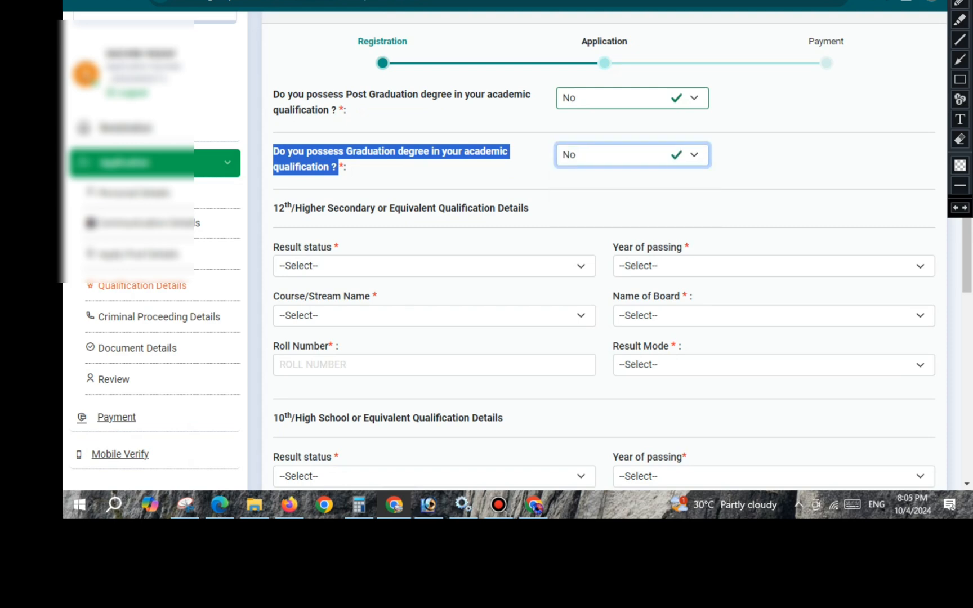
{"action": "left_click", "coordinate": [597, 209]}
- Set the 12th/Higher Secondary result status to Passed and its year of passing to 2024
{"action": "scroll", "coordinate": [602, 253], "scroll_direction": "down", "scroll_amount": 1}
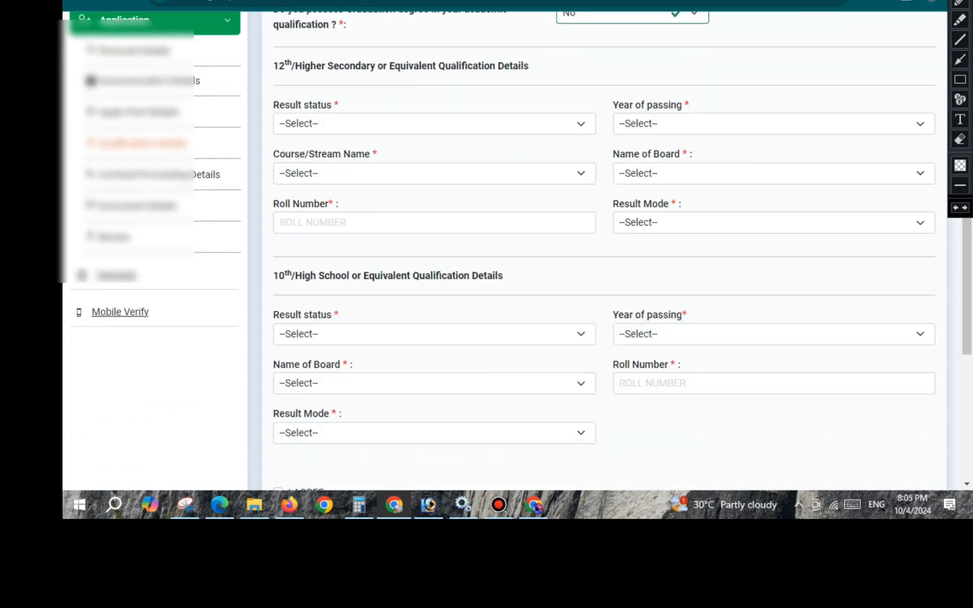
{"action": "left_click_drag", "start_coordinate": [274, 65], "coordinate": [529, 66]}
{"action": "left_click", "coordinate": [434, 124]}
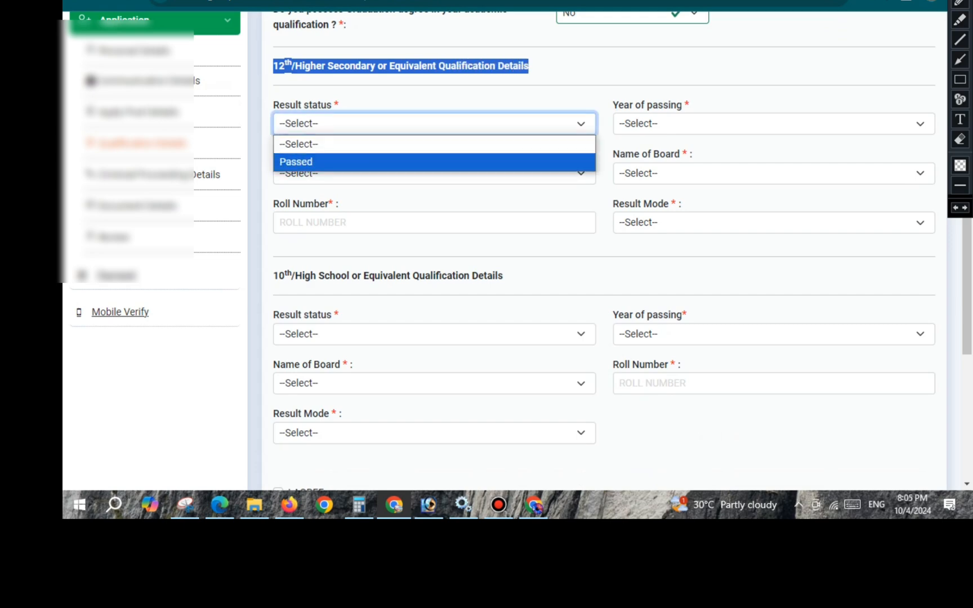
{"action": "left_click", "coordinate": [434, 161]}
{"action": "left_click", "coordinate": [774, 124]}
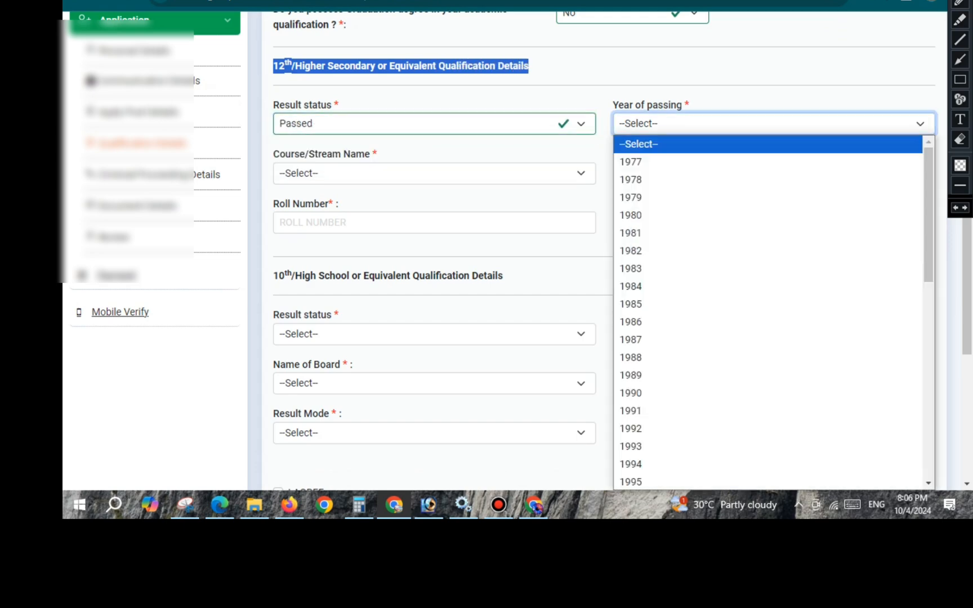
{"action": "type", "text": "2024"}
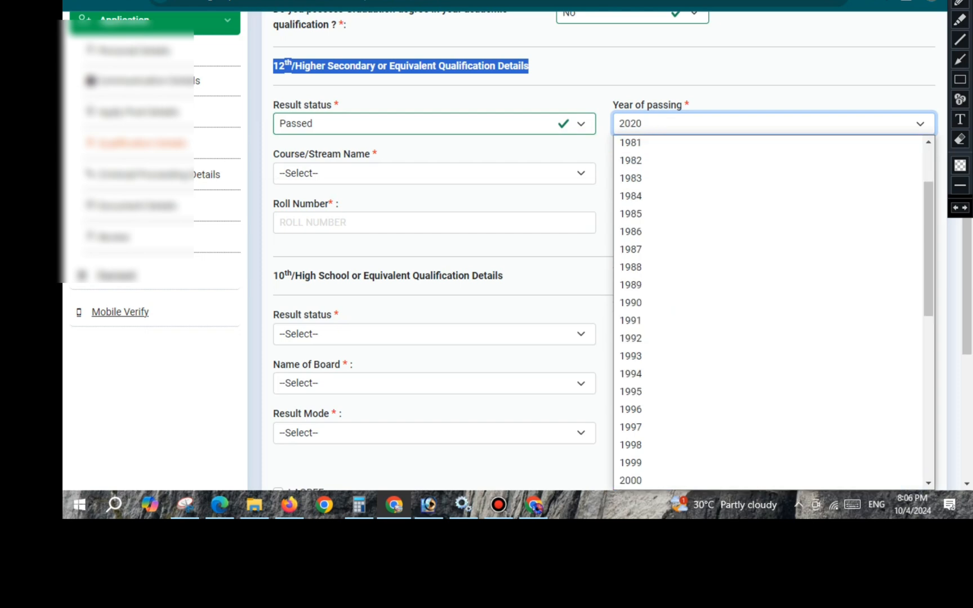
{"action": "key", "text": "Return"}
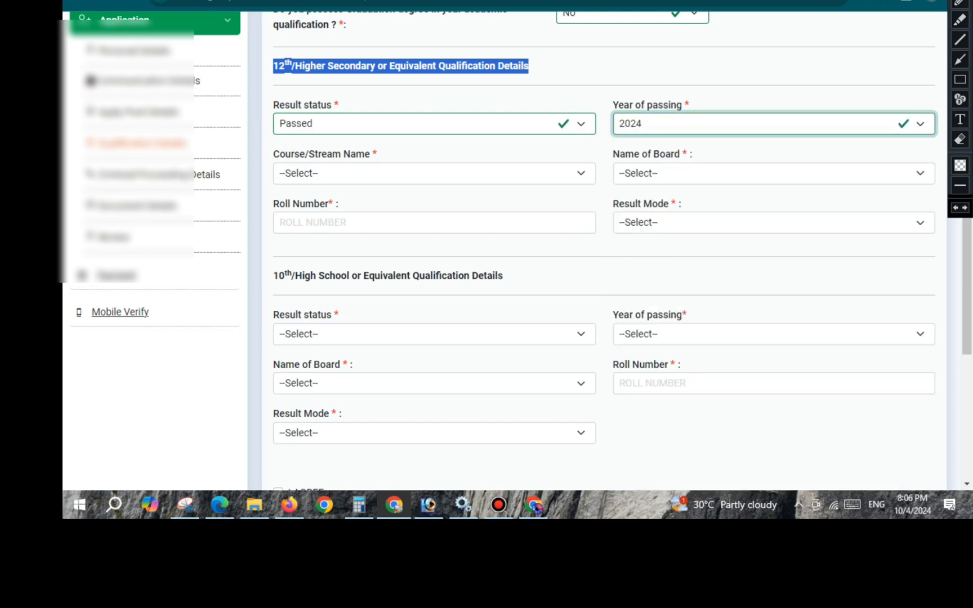
- Set the 12th course/stream name to OTHERS and enter TRADE as the other course/stream name
{"action": "left_click", "coordinate": [434, 173]}
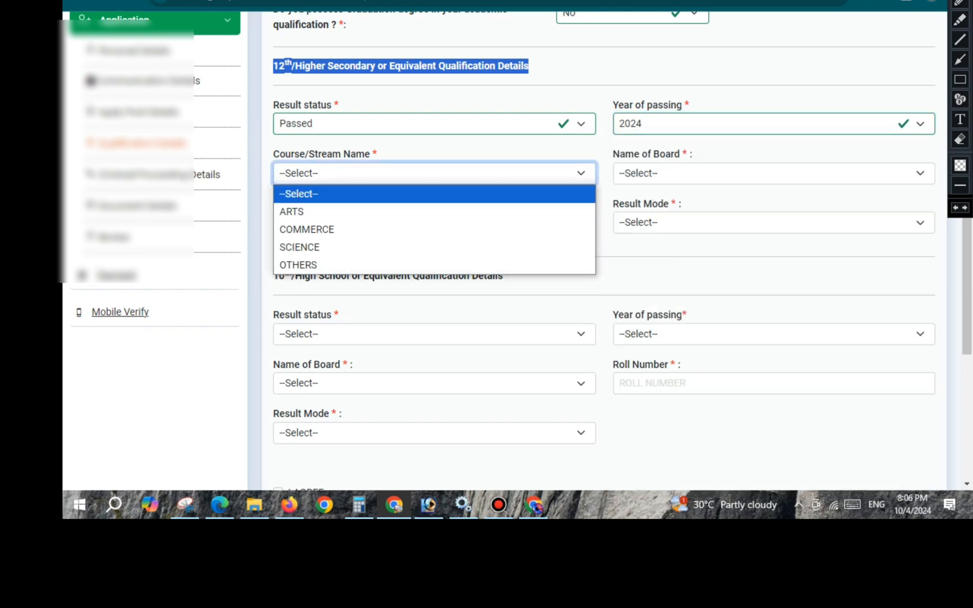
{"action": "key", "text": "Down"}
{"action": "key", "text": "Down"}
{"action": "key", "text": "Down"}
{"action": "key", "text": "Down"}
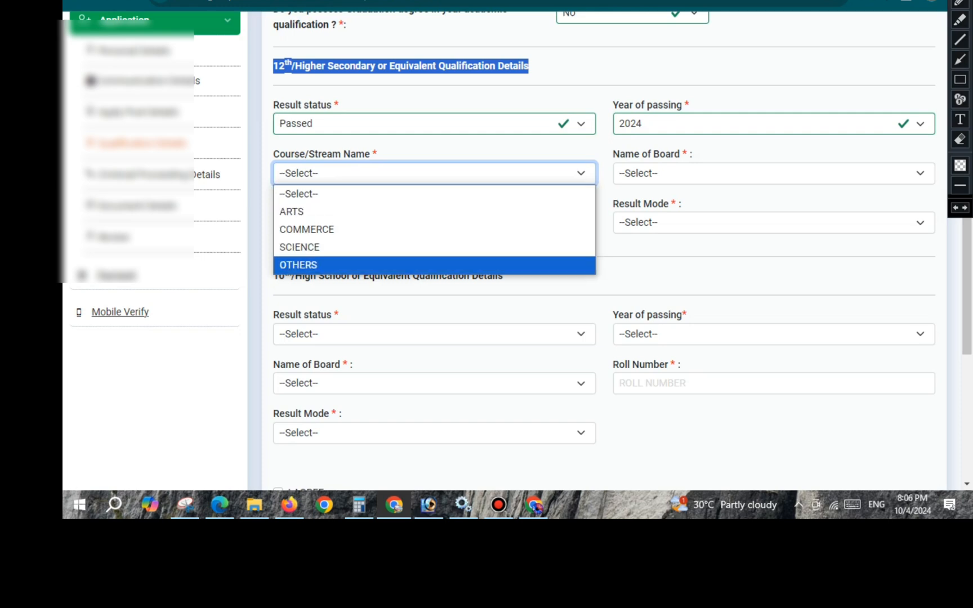
{"action": "key", "text": "Down"}
{"action": "key", "text": "Down"}
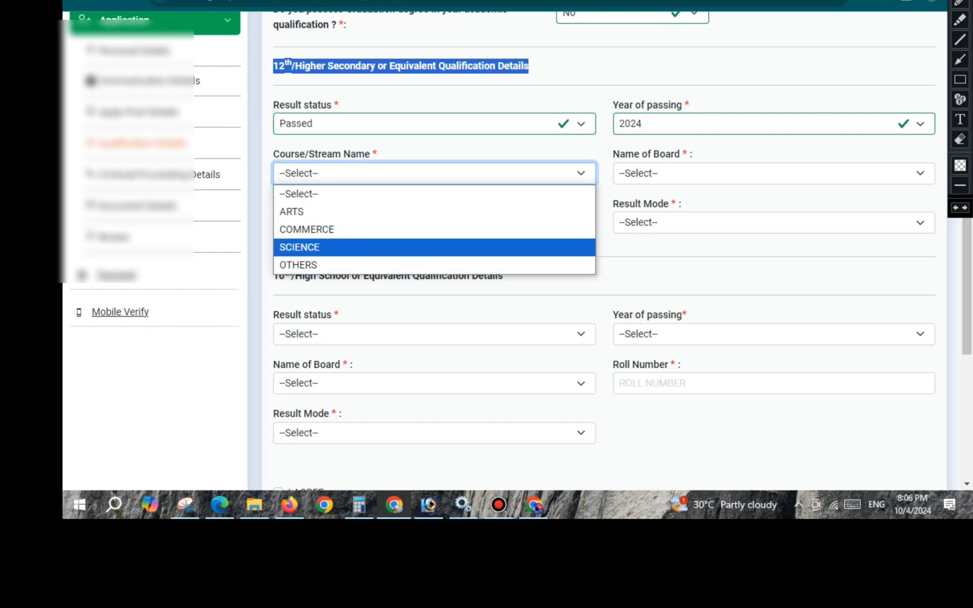
{"action": "key", "text": "Down"}
{"action": "key", "text": "Return"}
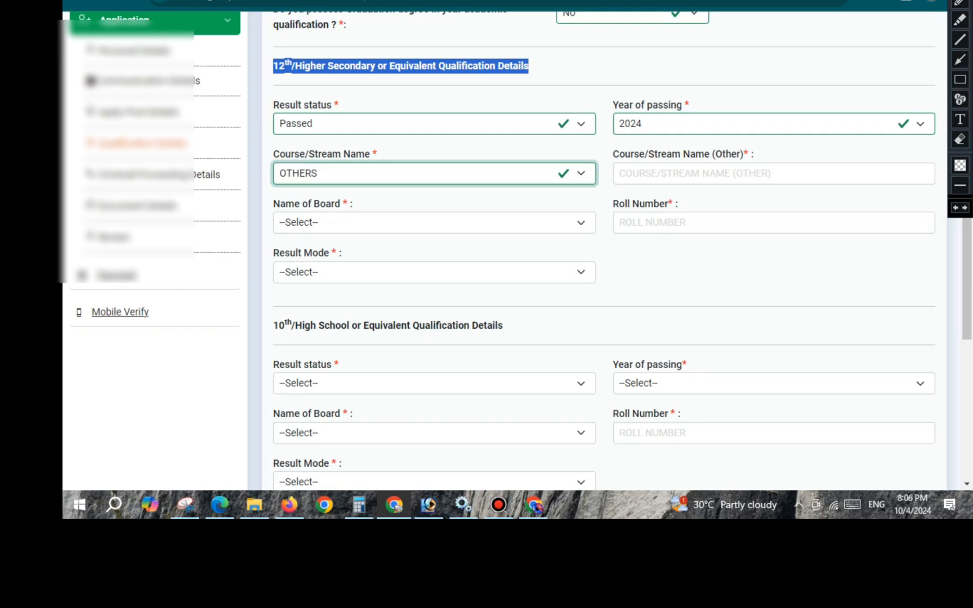
{"action": "key", "text": "Tab"}
{"action": "type", "text": "T"}
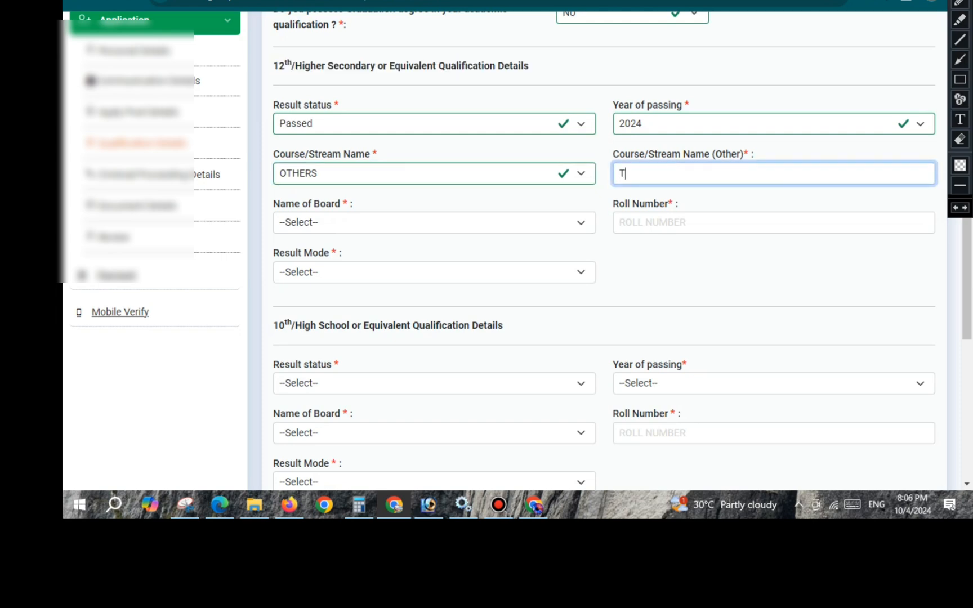
{"action": "type", "text": "RADE"}
- Choose U P BOARD OF HIGH SCHOOL & INTERMEDIATE EDUCATION as the 12th board and go to its roll number field
{"action": "left_click", "coordinate": [434, 222]}
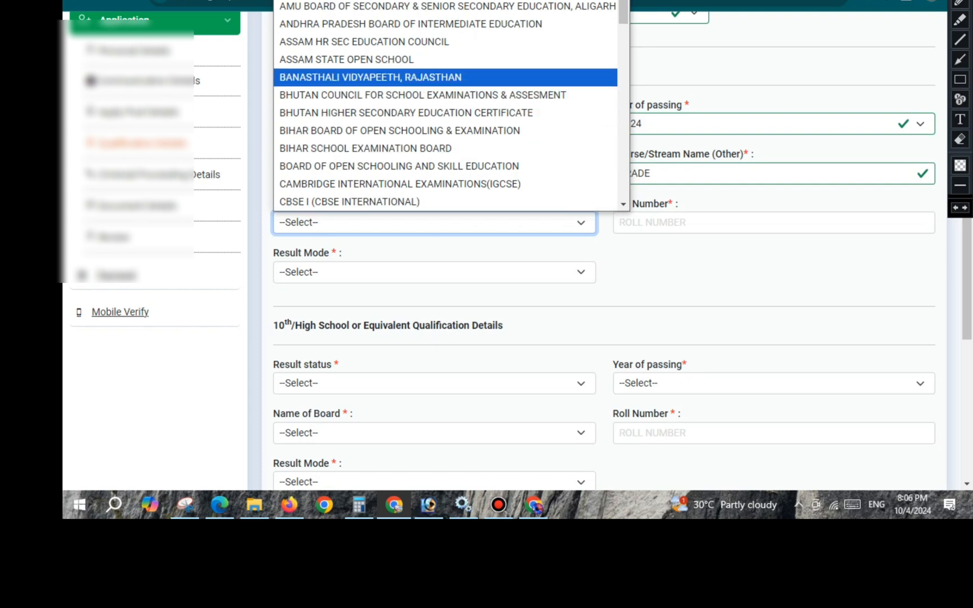
{"action": "scroll", "coordinate": [445, 143], "scroll_direction": "down", "scroll_amount": 1}
{"action": "scroll", "coordinate": [445, 107], "scroll_direction": "down", "scroll_amount": 15}
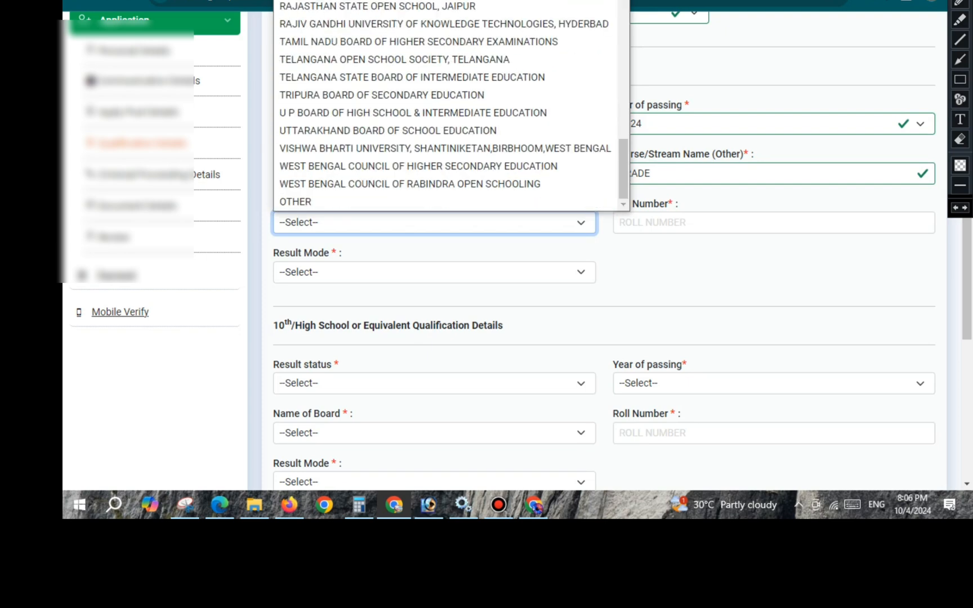
{"action": "key", "text": "Up"}
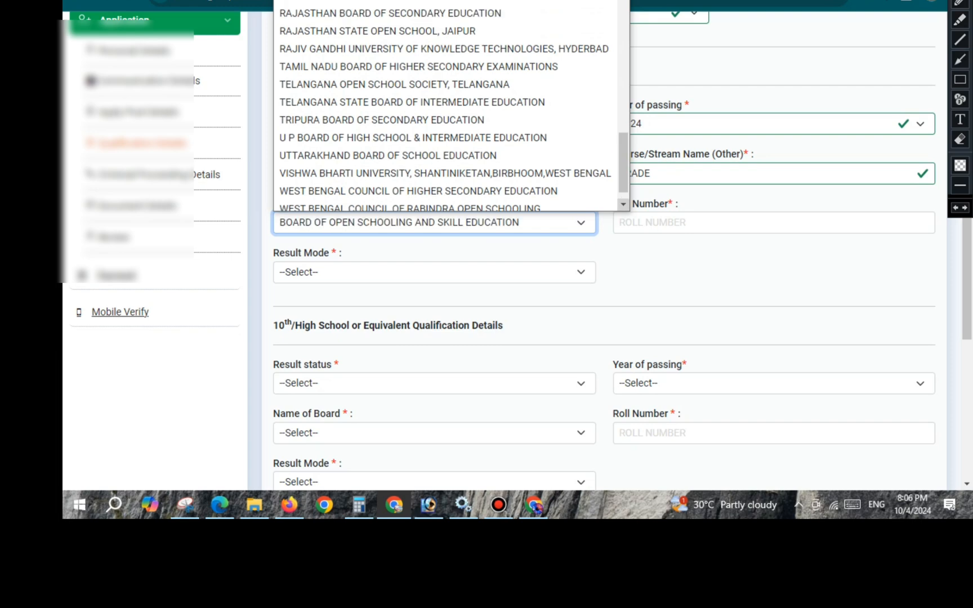
{"action": "scroll", "coordinate": [445, 135], "scroll_direction": "down", "scroll_amount": 1}
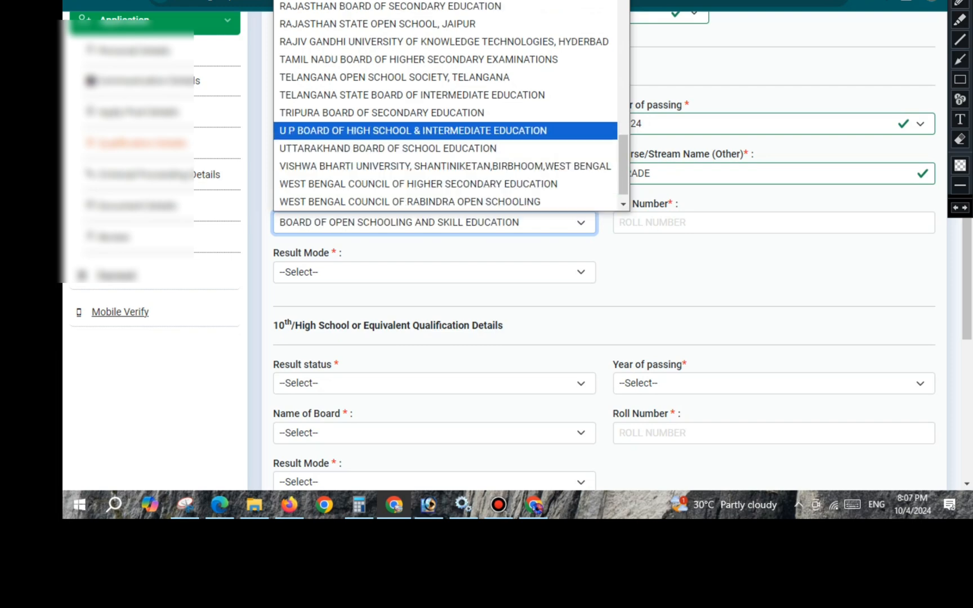
{"action": "key", "text": "Return"}
{"action": "left_click", "coordinate": [664, 223]}
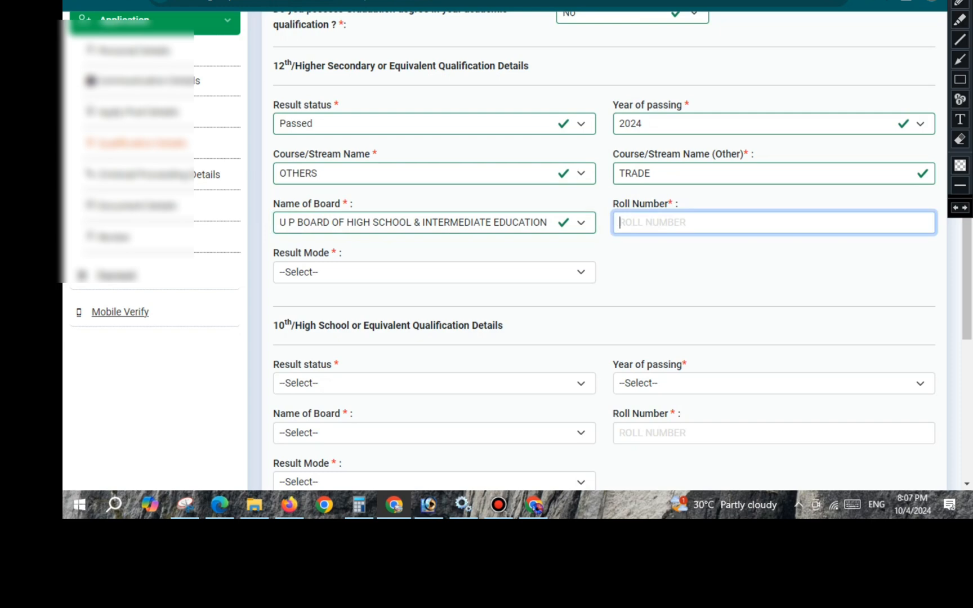
- Set the 12th result mode to Percentage with total marks 1000 and obtained marks 656
{"action": "scroll", "coordinate": [602, 253], "scroll_direction": "down", "scroll_amount": 4}
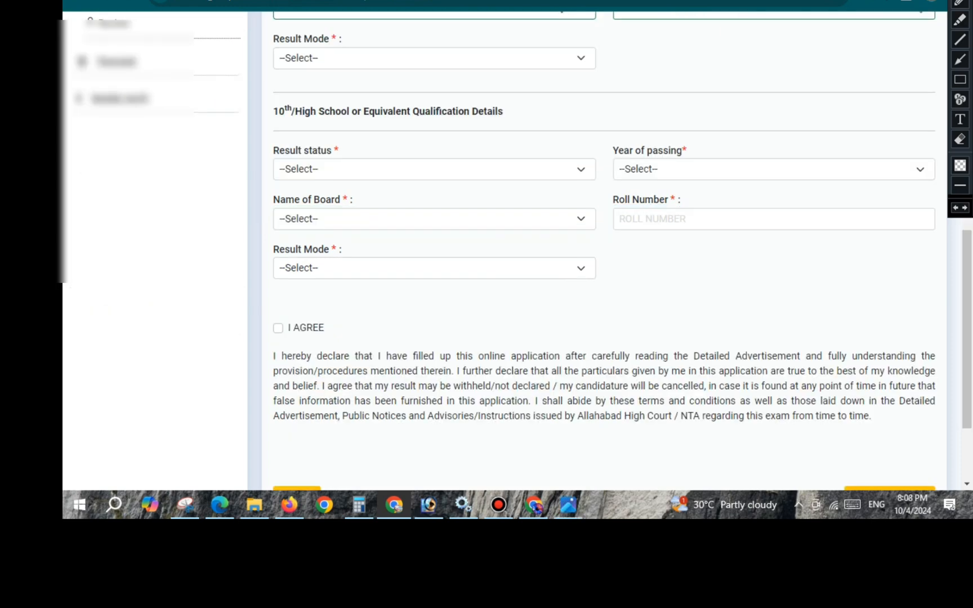
{"action": "left_click", "coordinate": [434, 58]}
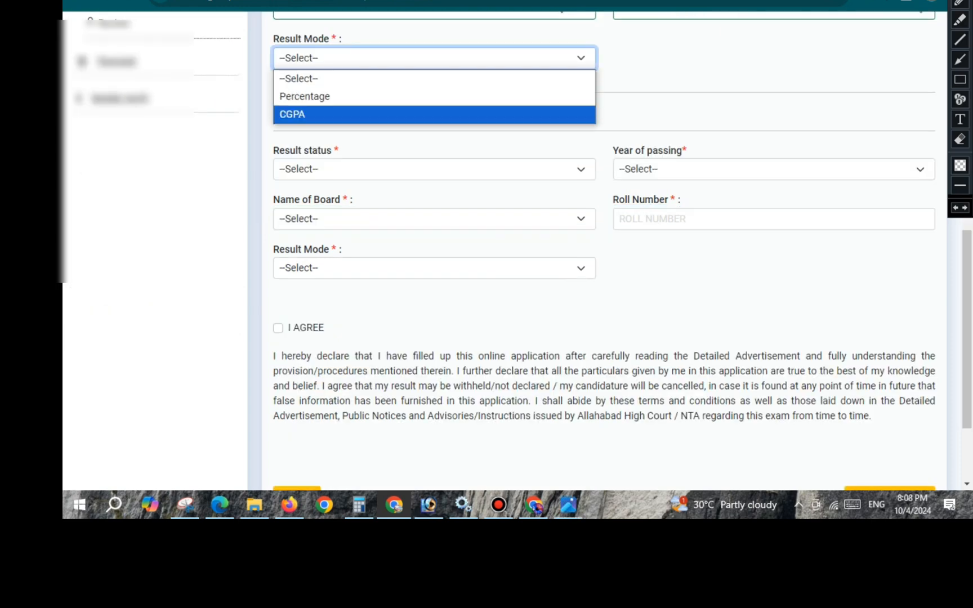
{"action": "left_click", "coordinate": [434, 95]}
{"action": "left_click", "coordinate": [378, 107]}
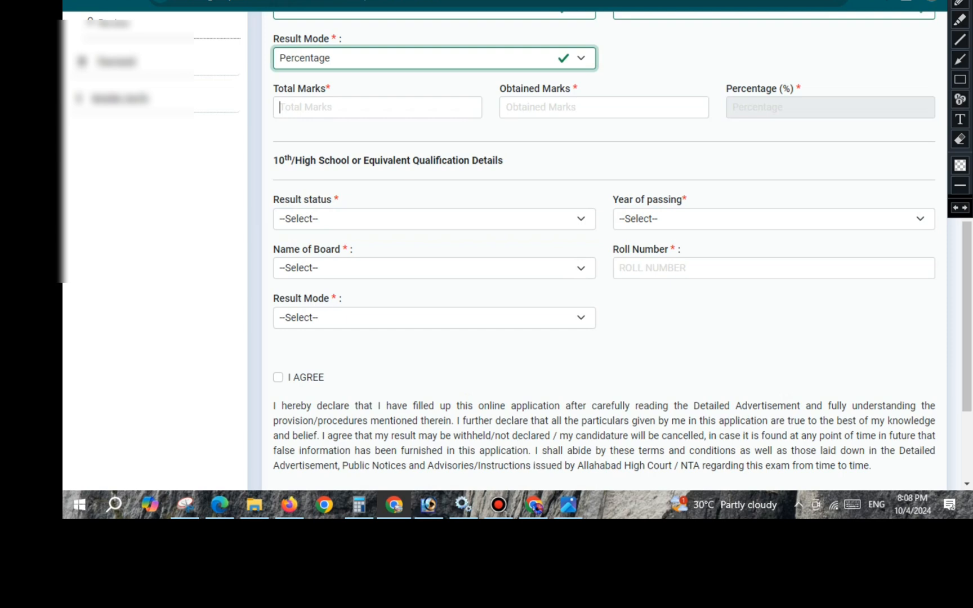
{"action": "type", "text": "100"}
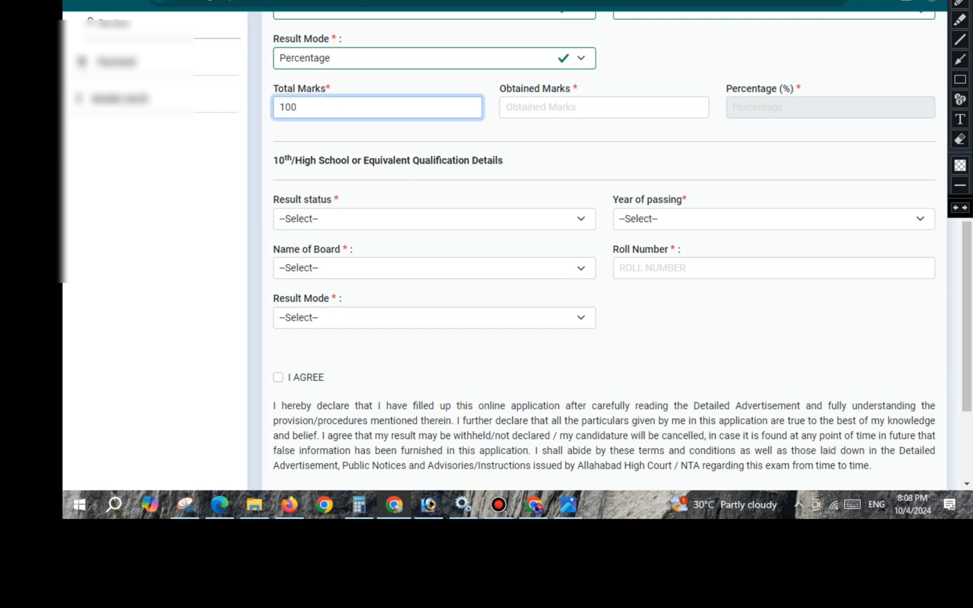
{"action": "type", "text": "0"}
{"action": "key", "text": "Tab"}
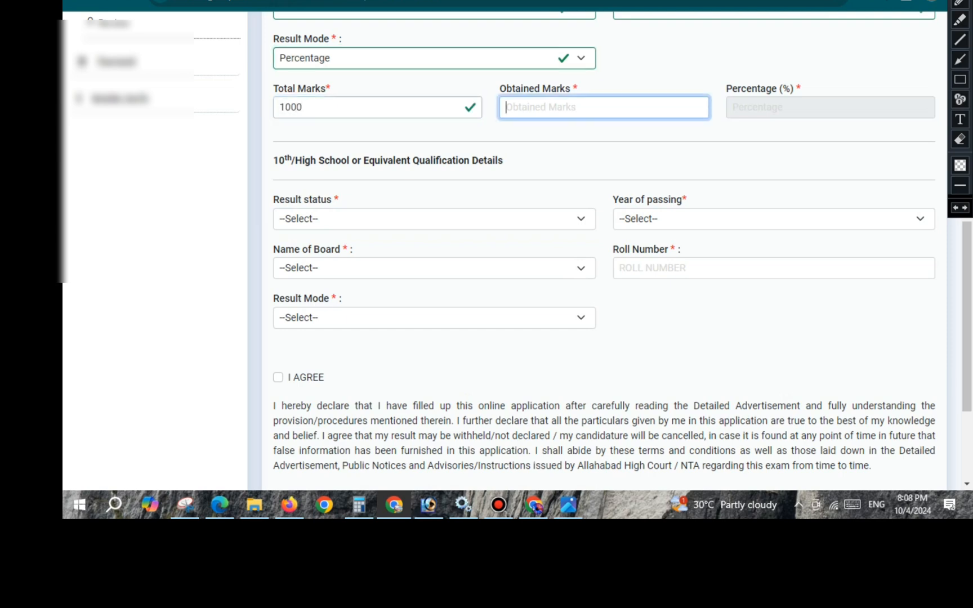
{"action": "type", "text": "656"}
{"action": "key", "text": "Tab"}
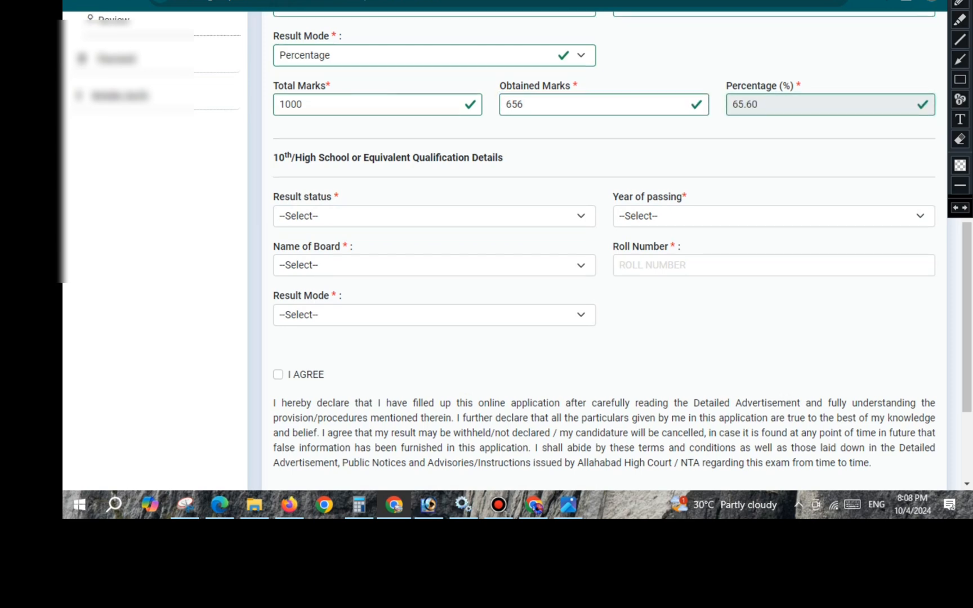
- Set the 10th/High School result status to Passed and its year of passing to 2022
{"action": "scroll", "coordinate": [507, 254], "scroll_direction": "down", "scroll_amount": 2}
{"action": "scroll", "coordinate": [507, 254], "scroll_direction": "up", "scroll_amount": 2}
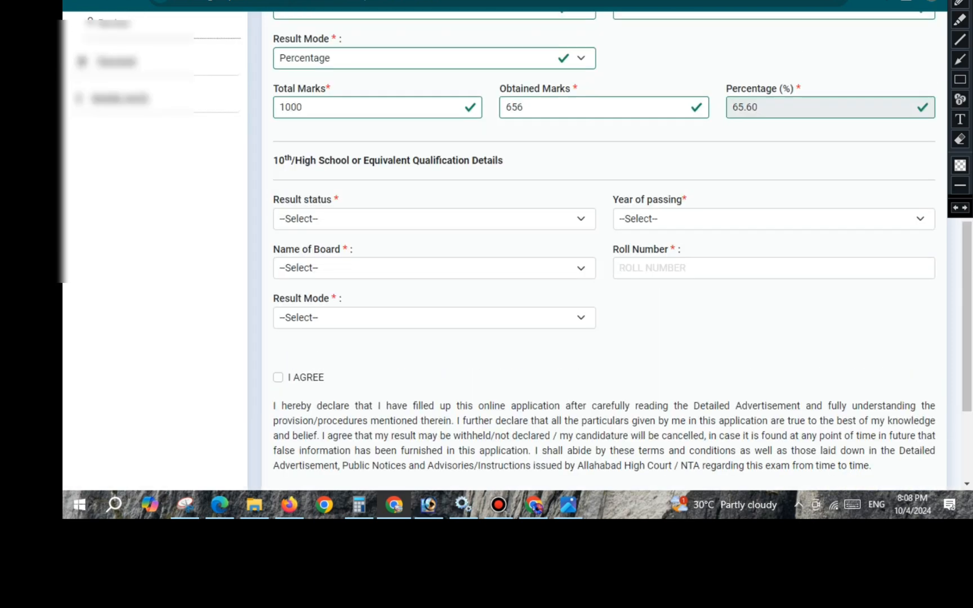
{"action": "scroll", "coordinate": [507, 254], "scroll_direction": "down", "scroll_amount": 2}
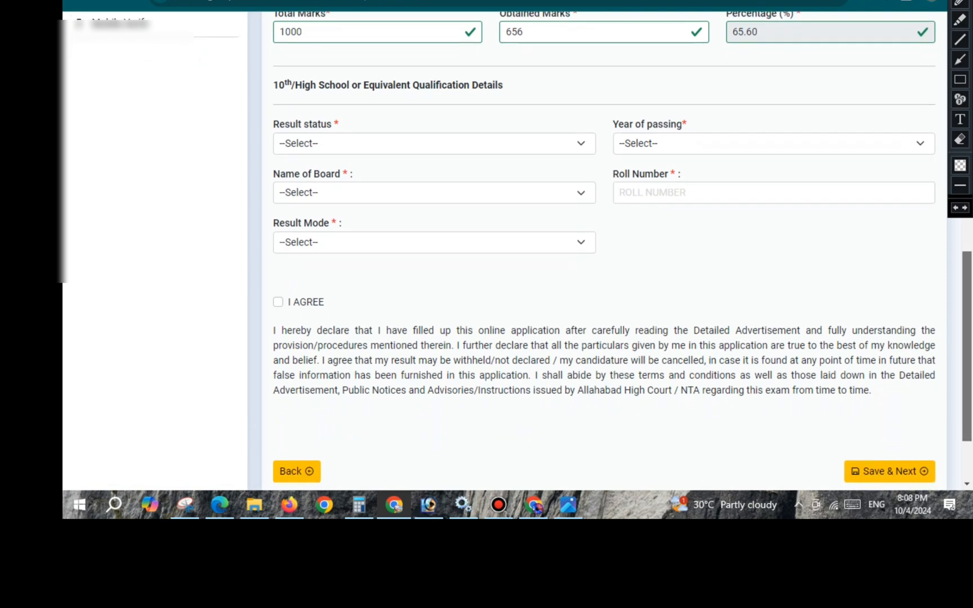
{"action": "scroll", "coordinate": [507, 253], "scroll_direction": "down", "scroll_amount": 1}
{"action": "left_click_drag", "start_coordinate": [274, 64], "coordinate": [492, 64]}
{"action": "left_click", "coordinate": [434, 122]}
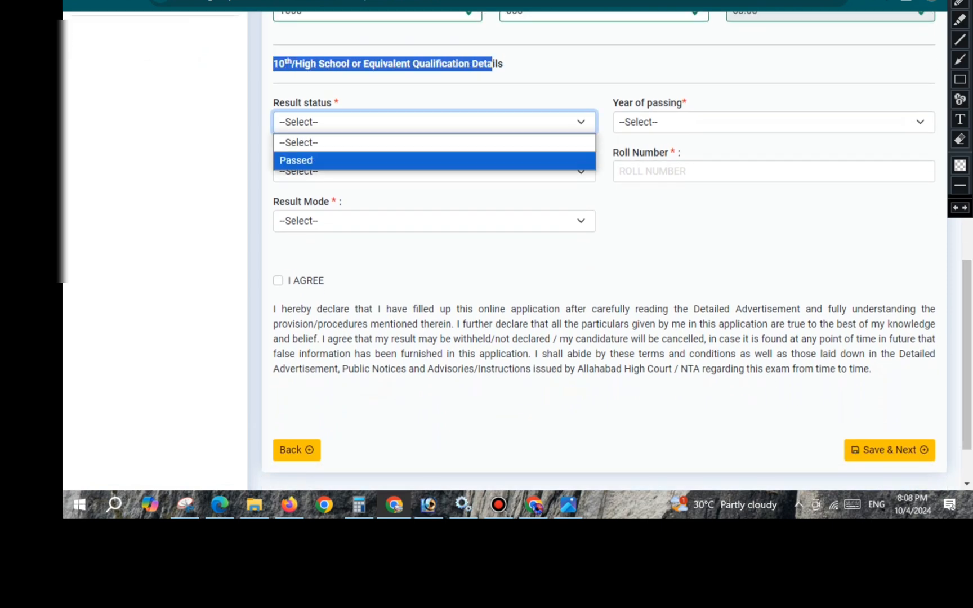
{"action": "left_click", "coordinate": [296, 161]}
{"action": "left_click", "coordinate": [771, 122]}
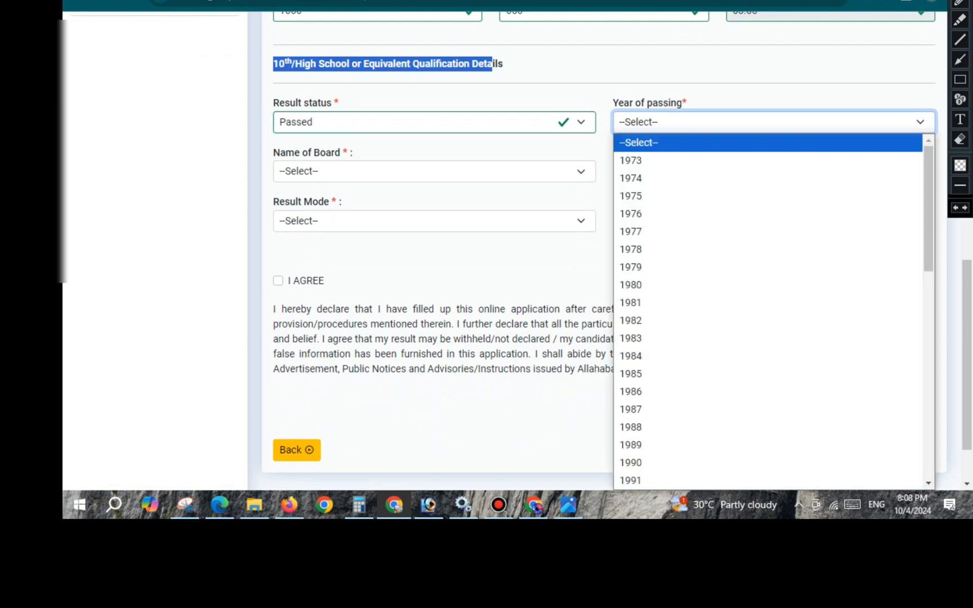
{"action": "type", "text": "2022"}
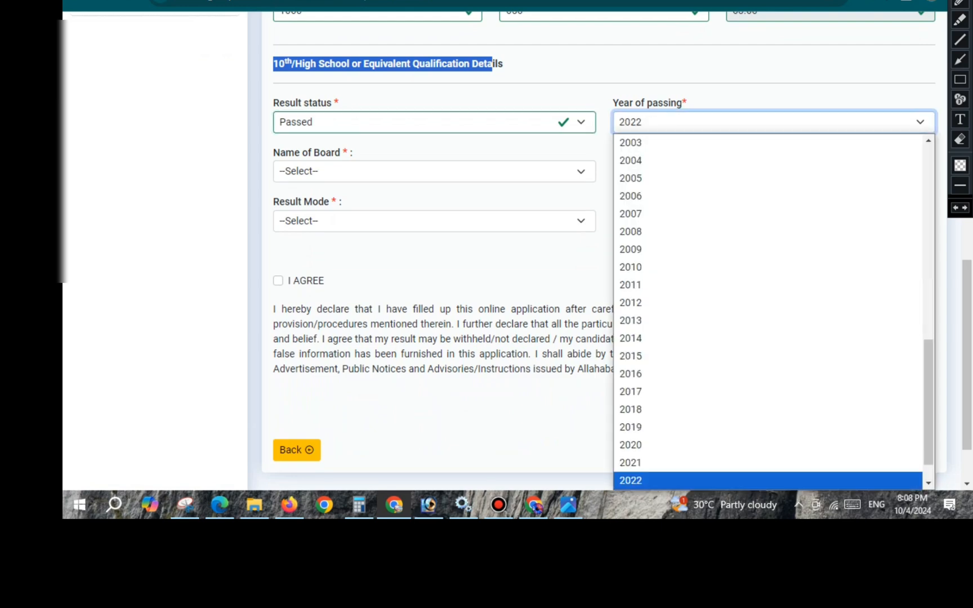
{"action": "key", "text": "Return"}
- Look through the 10th board choices and go to the 10th roll number field without entering anything
{"action": "left_click", "coordinate": [434, 171]}
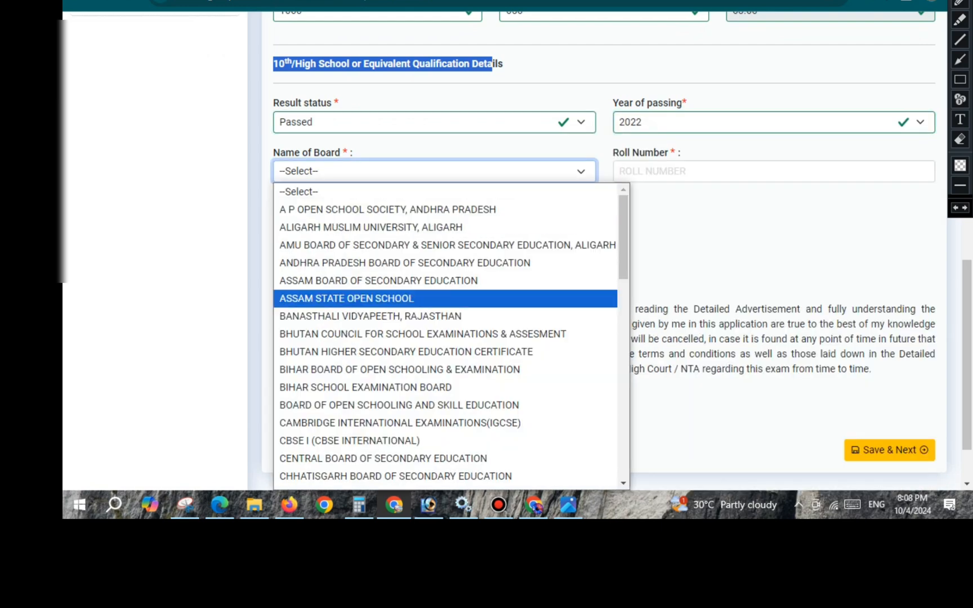
{"action": "left_click", "coordinate": [676, 259]}
{"action": "left_click", "coordinate": [774, 171]}
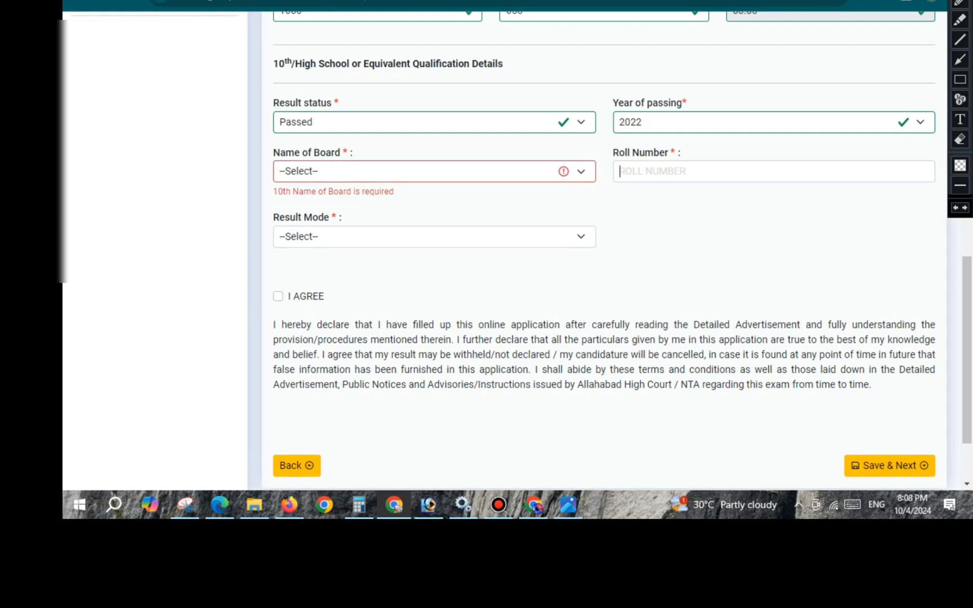
- Set the 10th result mode to Percentage and its total marks to 600
{"action": "left_click", "coordinate": [434, 235]}
{"action": "key", "text": "Return"}
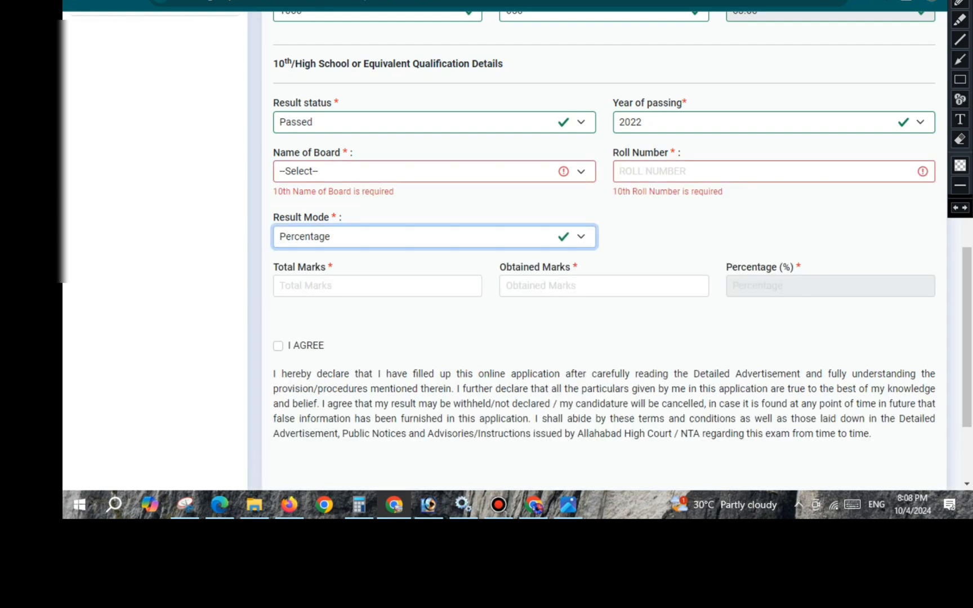
{"action": "key", "text": "Tab"}
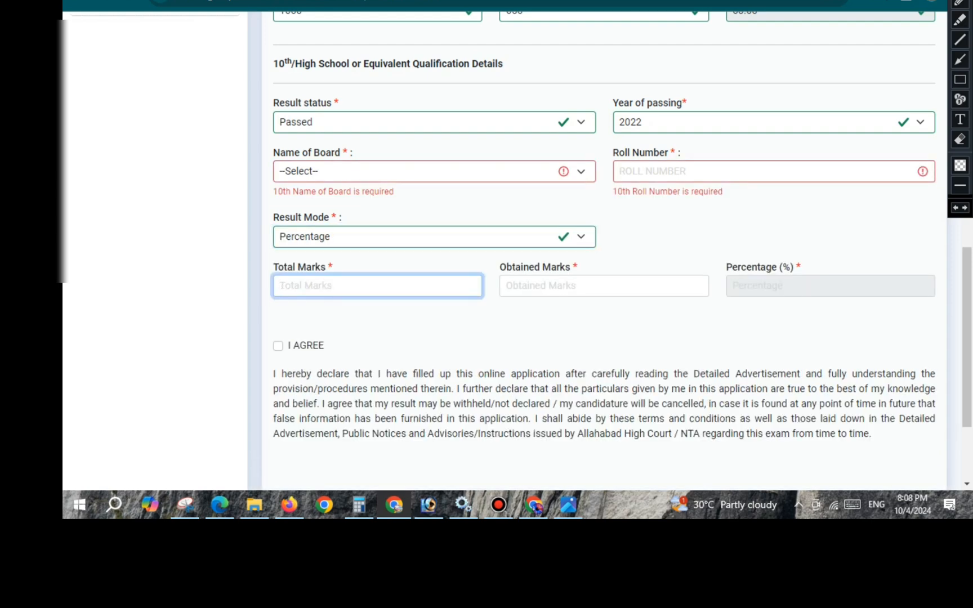
{"action": "type", "text": "600"}
{"action": "key", "text": "Tab"}
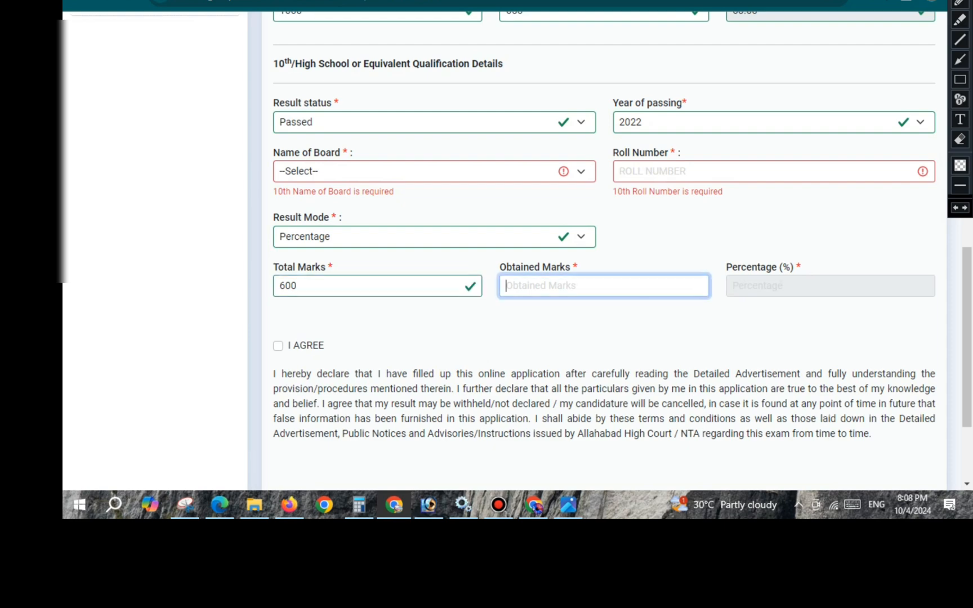
- Agree to the declaration, save the qualification details and continue to the criminal proceeding details
{"action": "scroll", "coordinate": [603, 316], "scroll_direction": "down", "scroll_amount": 2}
{"action": "left_click", "coordinate": [278, 220]}
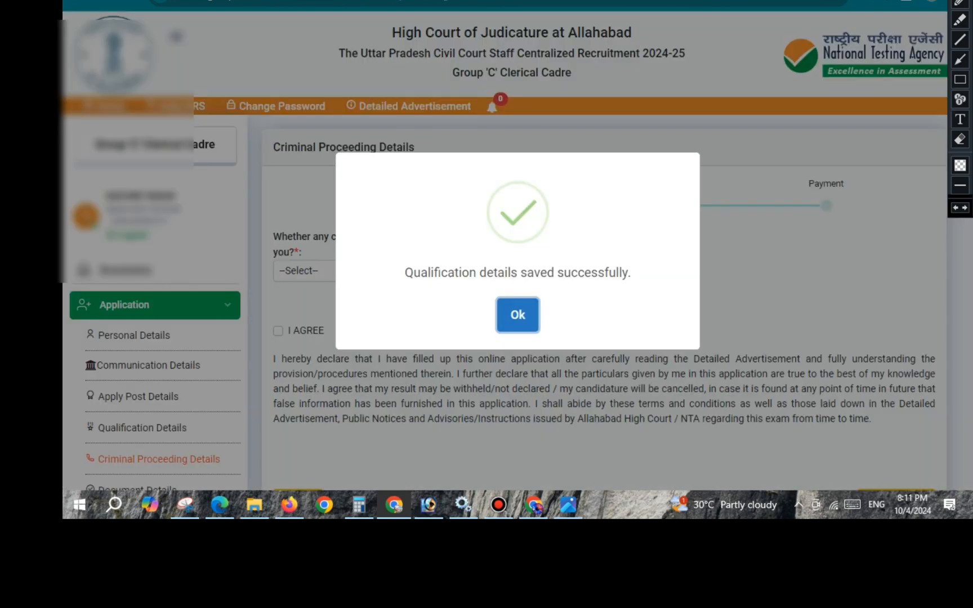
{"action": "left_click", "coordinate": [517, 315]}
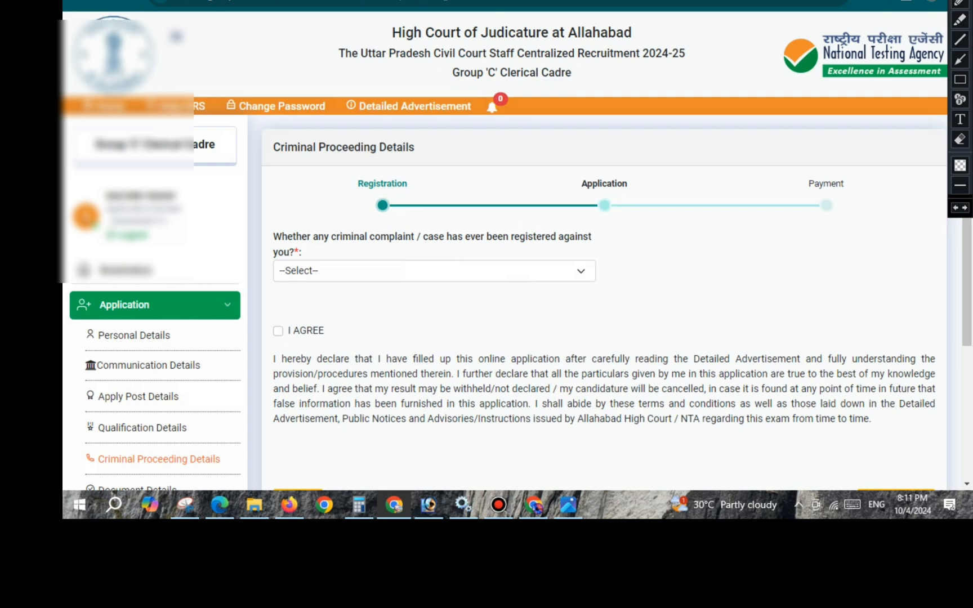
- Answer NO to whether any criminal complaint or case has ever been registered against the candidate
{"action": "left_click_drag", "start_coordinate": [273, 237], "coordinate": [416, 237]}
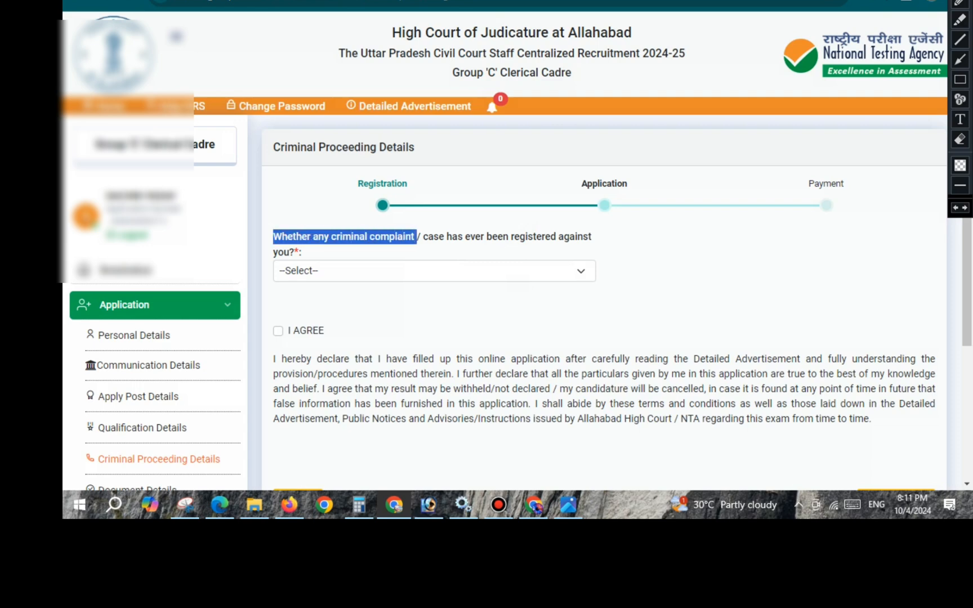
{"action": "left_click", "coordinate": [434, 271]}
{"action": "left_click", "coordinate": [417, 328]}
{"action": "left_click", "coordinate": [439, 309]}
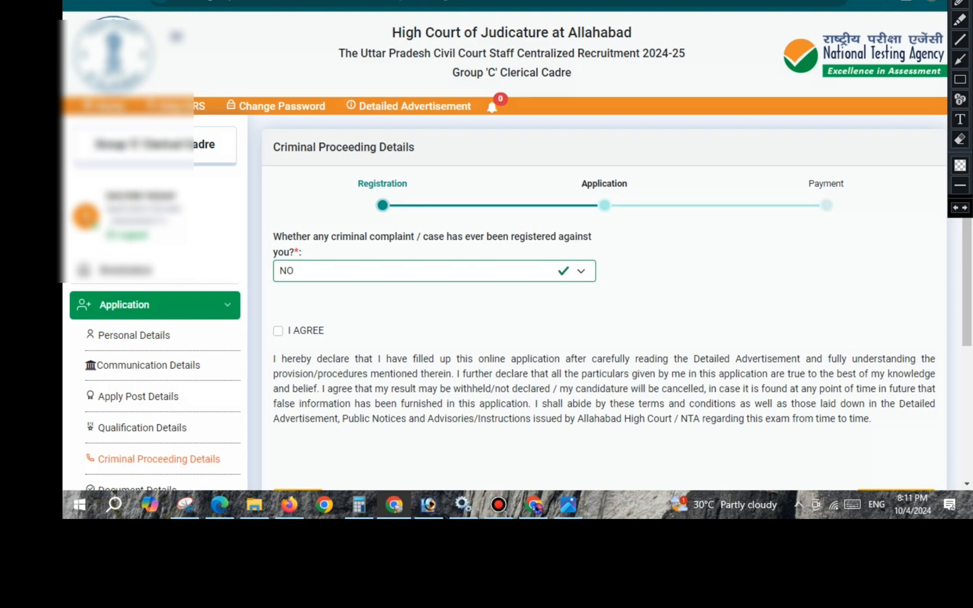
- Agree to the declaration and save the criminal proceeding details to continue to the document details
{"action": "left_click", "coordinate": [278, 332]}
{"action": "scroll", "coordinate": [605, 315], "scroll_direction": "down", "scroll_amount": 3}
{"action": "left_click", "coordinate": [895, 303]}
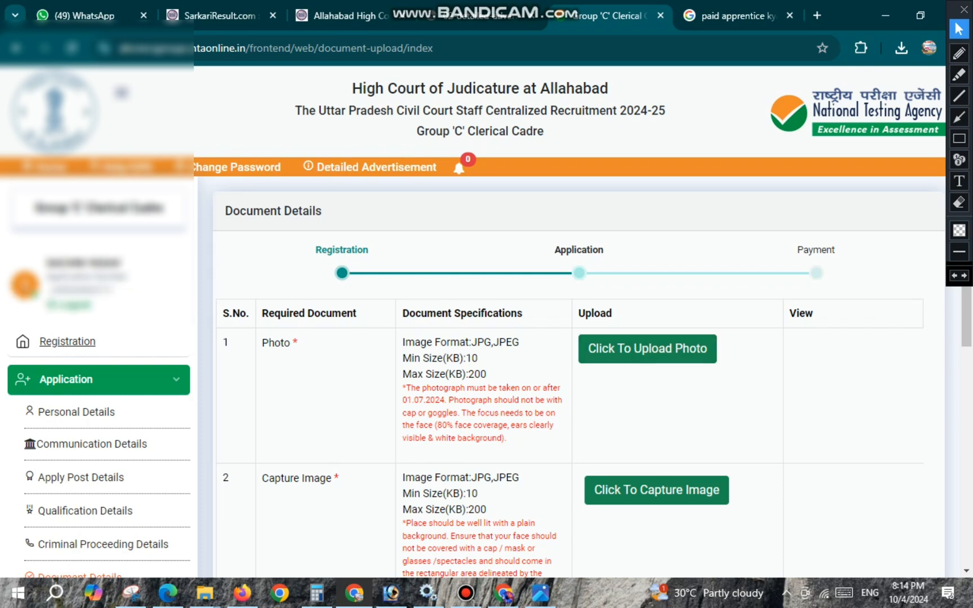
- Mark the photo specifications in red pen, underlining the white background, 80% face coverage and 01.07.2024 date requirements
{"action": "left_click", "coordinate": [959, 53]}
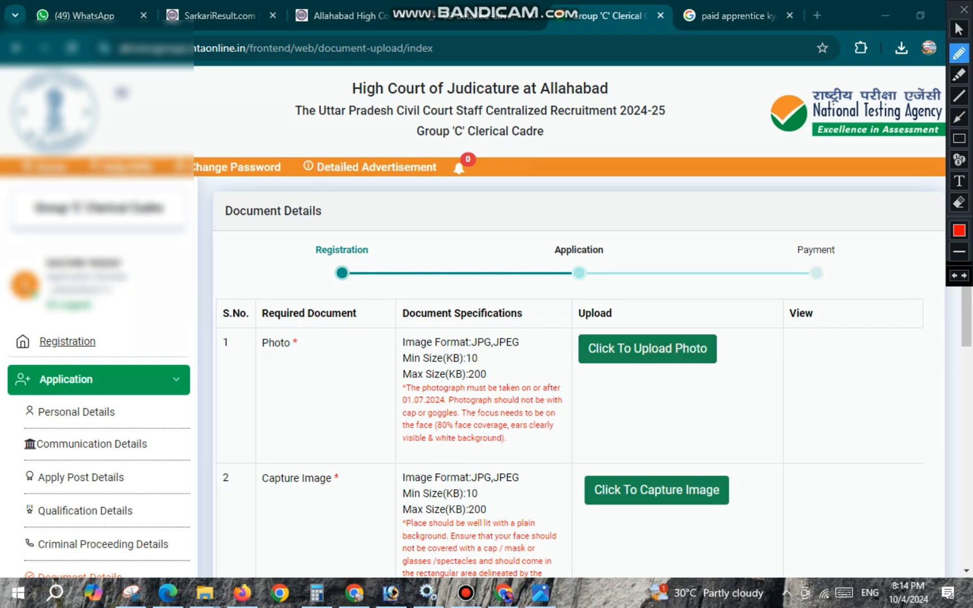
{"action": "mouse_move", "coordinate": [523, 378]}
{"action": "left_mouse_down"}
{"action": "mouse_move", "coordinate": [575, 380]}
{"action": "mouse_move", "coordinate": [568, 452]}
{"action": "mouse_move", "coordinate": [452, 456]}
{"action": "mouse_move", "coordinate": [493, 447]}
{"action": "left_mouse_up"}
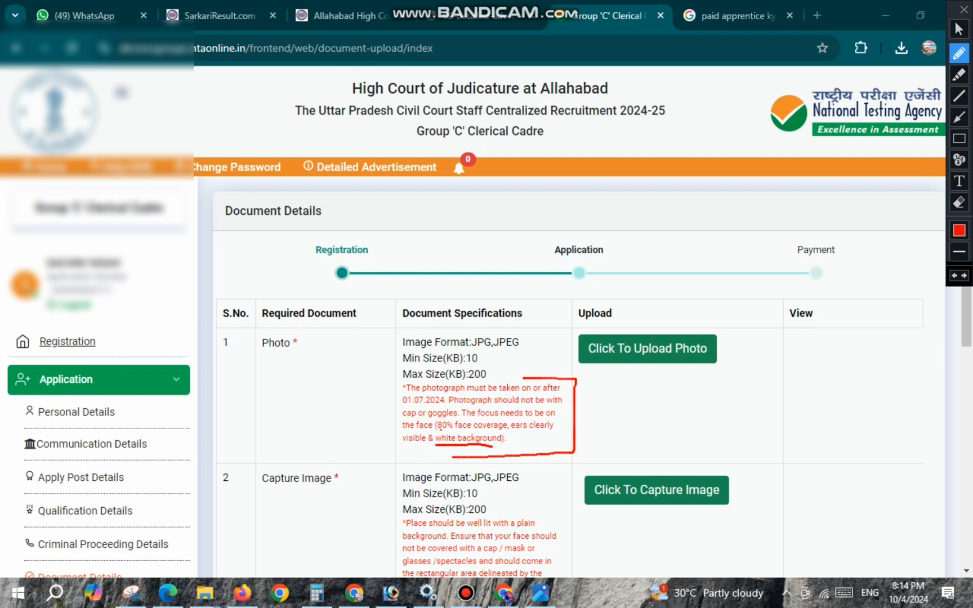
{"action": "left_click_drag", "start_coordinate": [439, 428], "coordinate": [502, 429]}
{"action": "left_click_drag", "start_coordinate": [525, 393], "coordinate": [542, 393]}
{"action": "left_click_drag", "start_coordinate": [406, 405], "coordinate": [443, 405]}
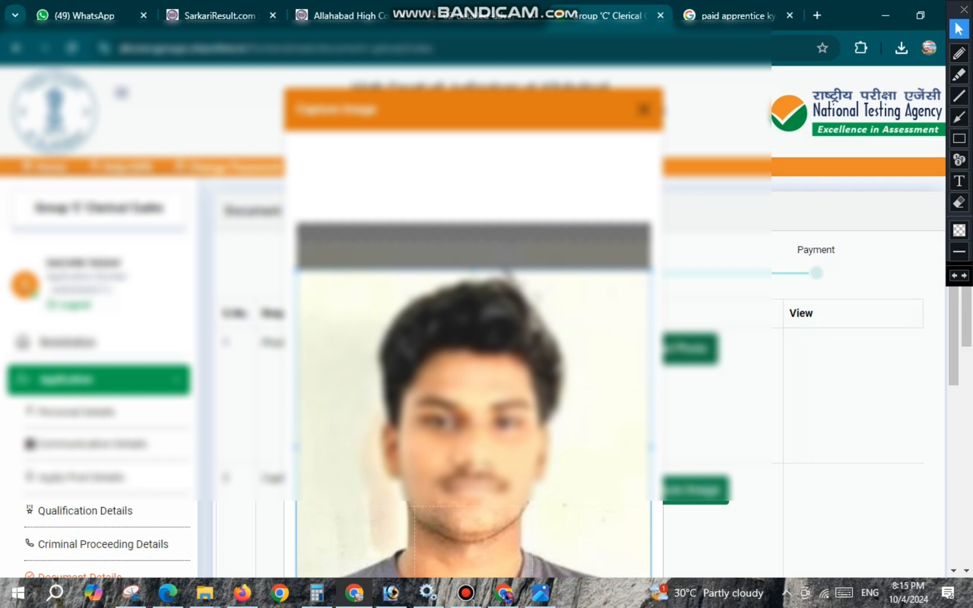
- Crop the candidate's photo to the head and shoulders and upload the cropped image for the Photo document
{"action": "key", "text": "ctrl+minus"}
{"action": "key", "text": "ctrl+minus"}
{"action": "key", "text": "ctrl+minus"}
{"action": "key", "text": "ctrl+minus"}
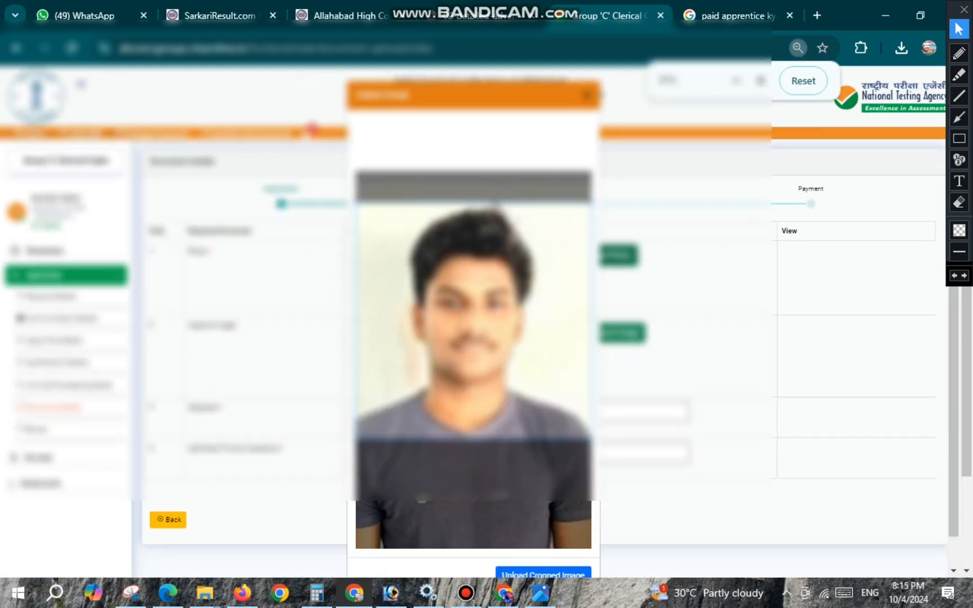
{"action": "key", "text": "ctrl+minus"}
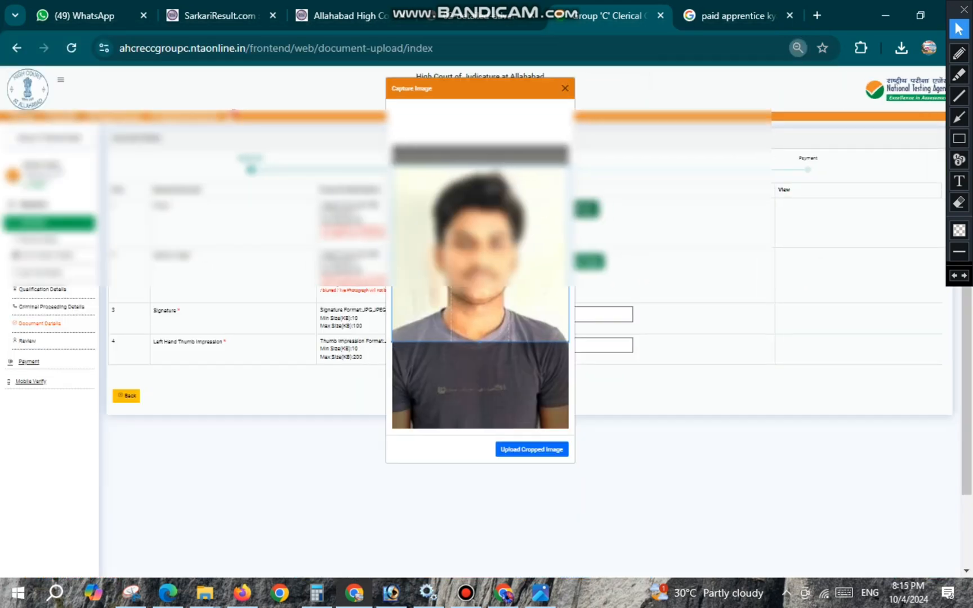
{"action": "left_click_drag", "start_coordinate": [481, 248], "coordinate": [480, 251]}
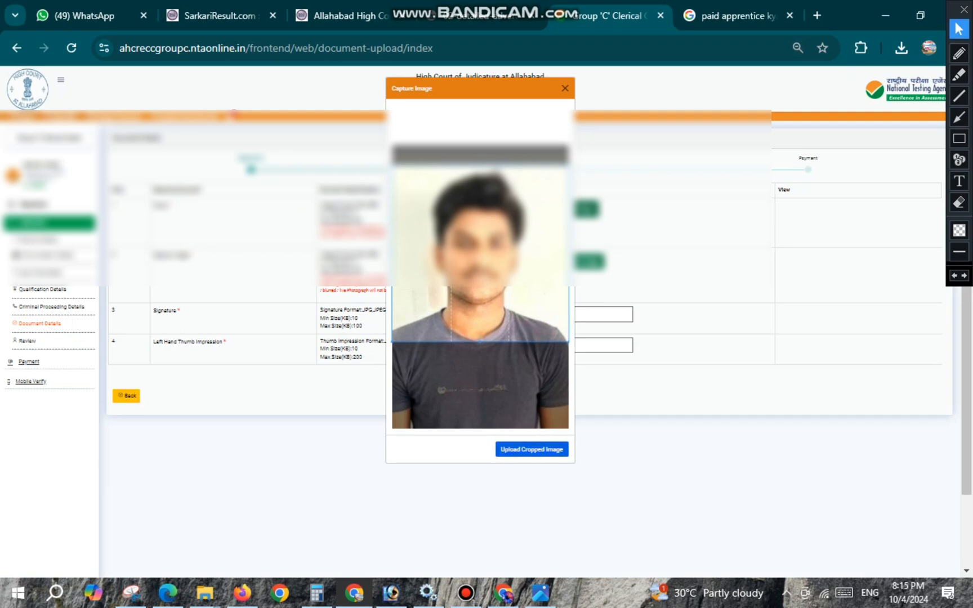
{"action": "left_click", "coordinate": [532, 449]}
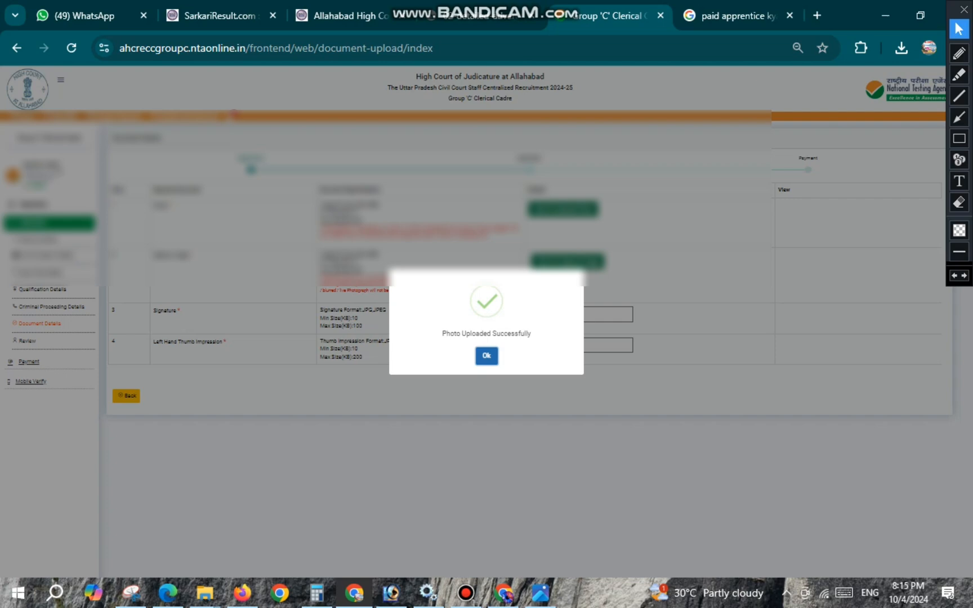
{"action": "left_click", "coordinate": [486, 355]}
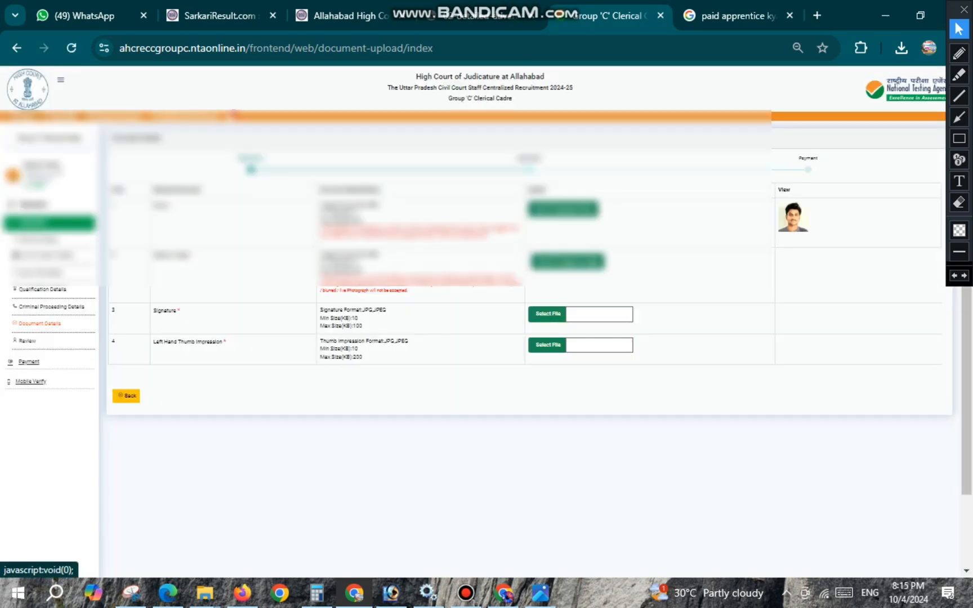
- Try to start the camera for the Capture Image document, dismissing the camera permission request and the alert
{"action": "key", "text": "ctrl+plus"}
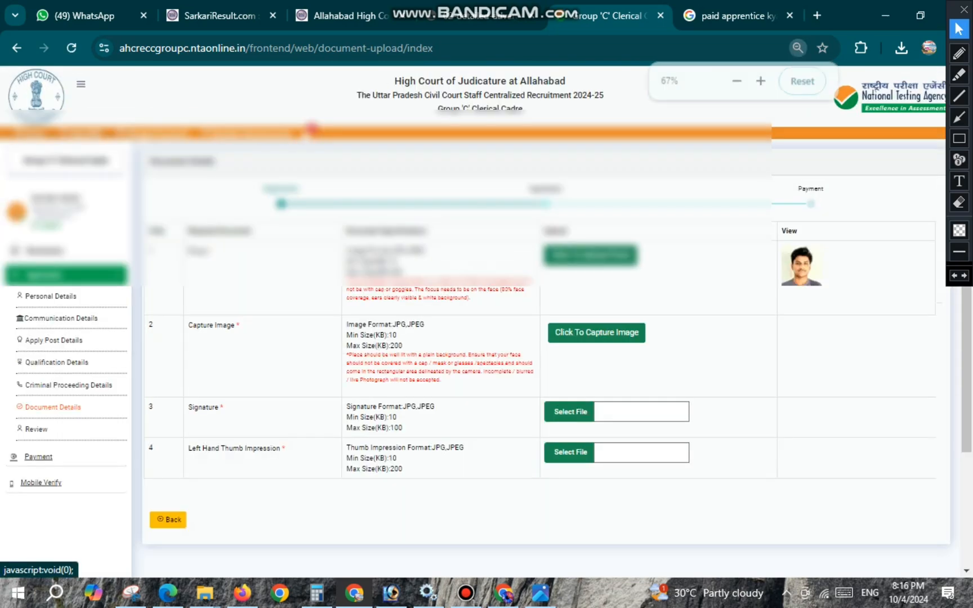
{"action": "key", "text": "ctrl+plus"}
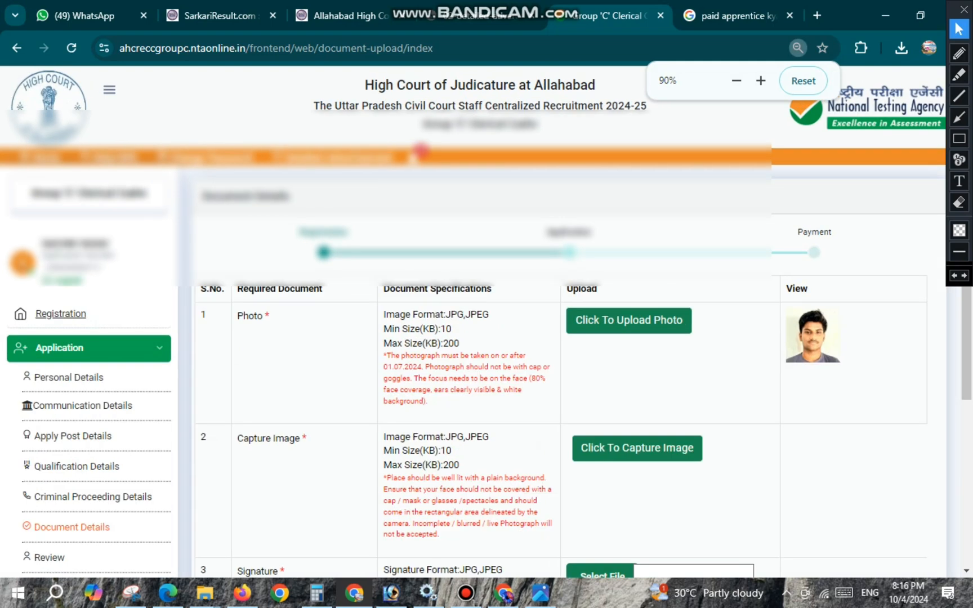
{"action": "key", "text": "ctrl+plus"}
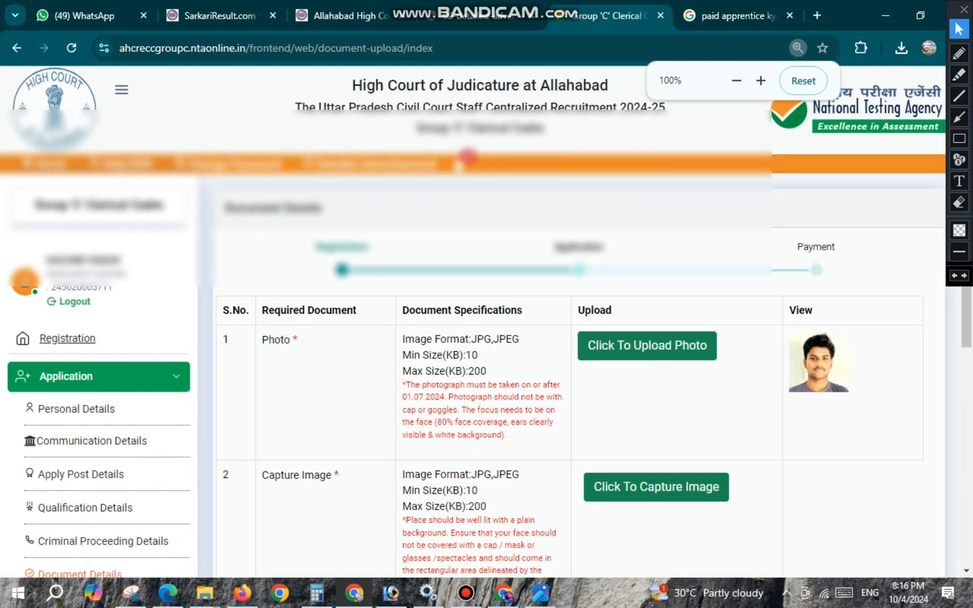
{"action": "scroll", "coordinate": [467, 161], "scroll_direction": "down", "scroll_amount": 5}
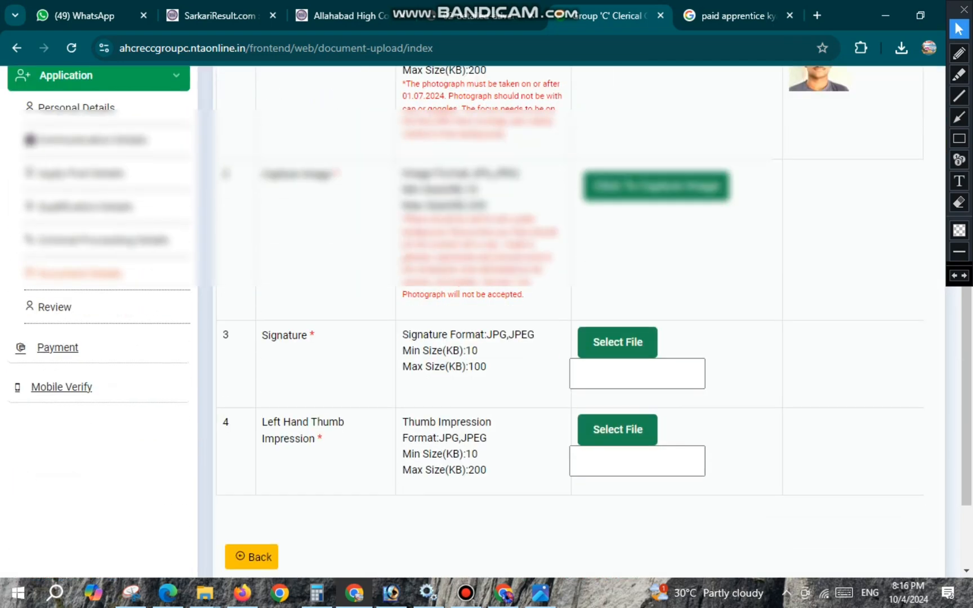
{"action": "left_click_drag", "start_coordinate": [263, 175], "coordinate": [326, 174]}
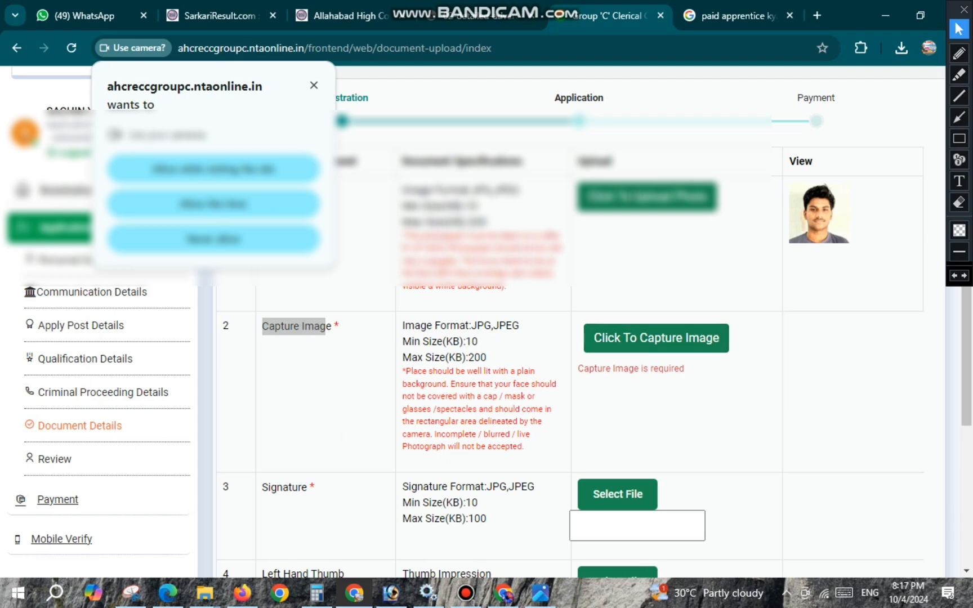
{"action": "left_click", "coordinate": [314, 85]}
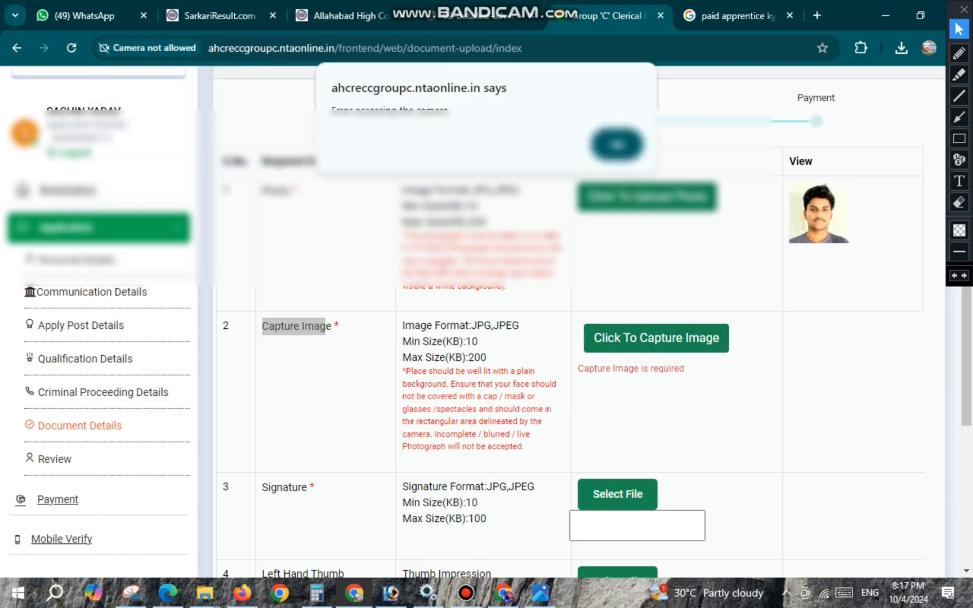
{"action": "key", "text": "Return"}
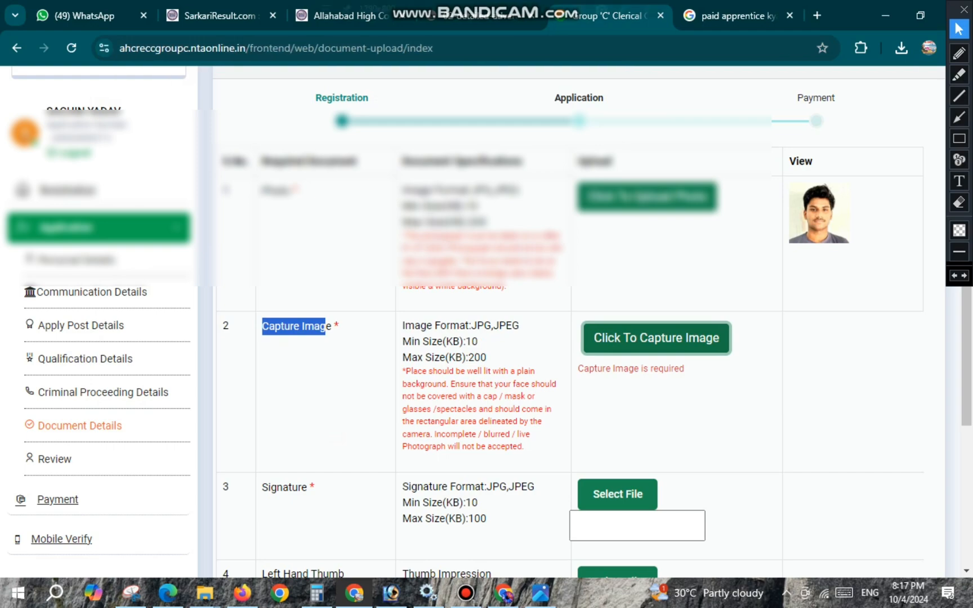
- Underline the Capture Image rules in red pen, covering the plain background, uncovered face, camera area and blurred photograph wording, and leave drawing mode
{"action": "key", "text": "ctrl+plus"}
{"action": "key", "text": "ctrl+plus"}
{"action": "key", "text": "ctrl+plus"}
{"action": "key", "text": "ctrl+plus"}
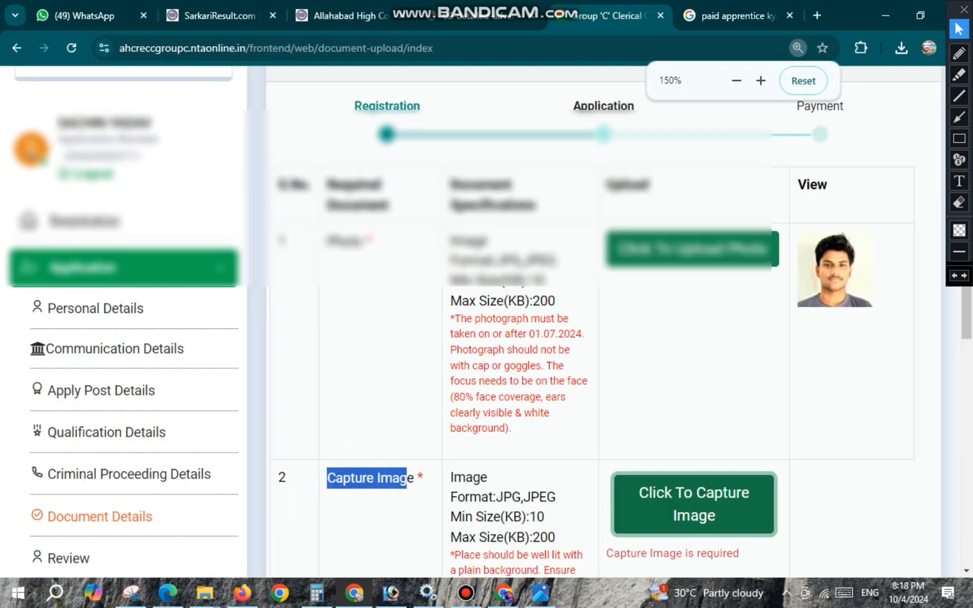
{"action": "scroll", "coordinate": [479, 321], "scroll_direction": "down", "scroll_amount": 6}
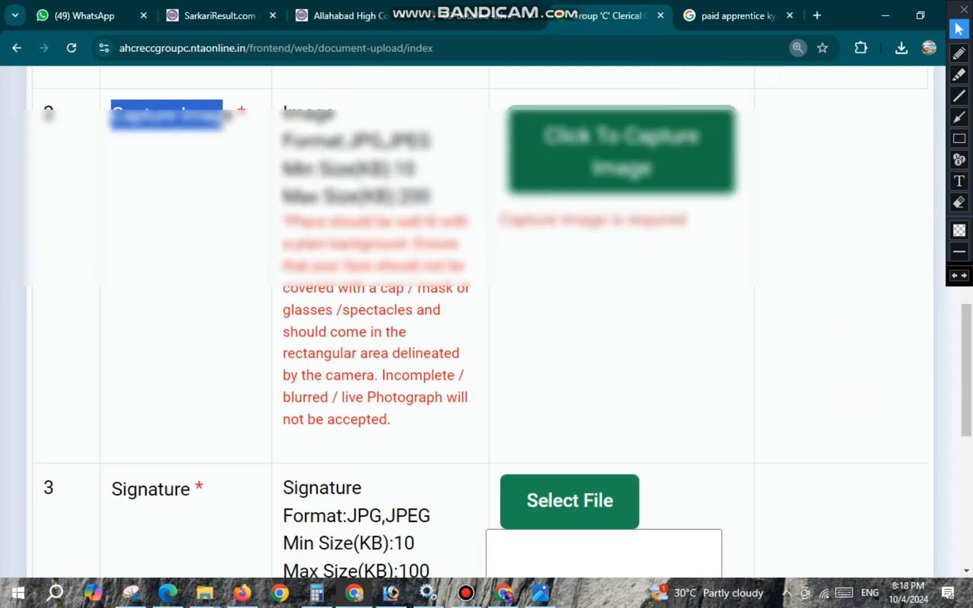
{"action": "left_click", "coordinate": [959, 54]}
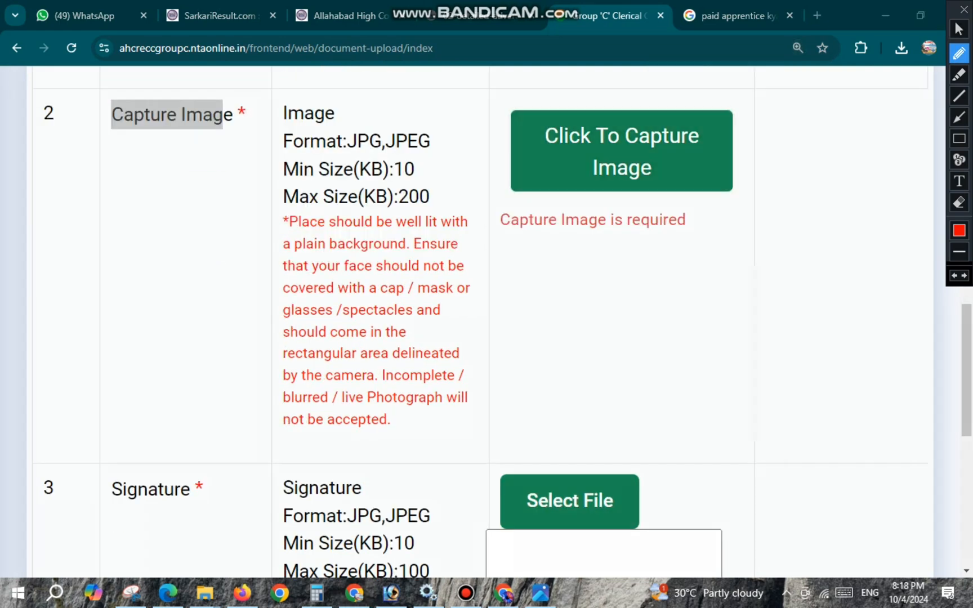
{"action": "left_click_drag", "start_coordinate": [296, 232], "coordinate": [402, 232]}
{"action": "left_click_drag", "start_coordinate": [333, 254], "coordinate": [434, 253]}
{"action": "left_click_drag", "start_coordinate": [360, 277], "coordinate": [427, 277]}
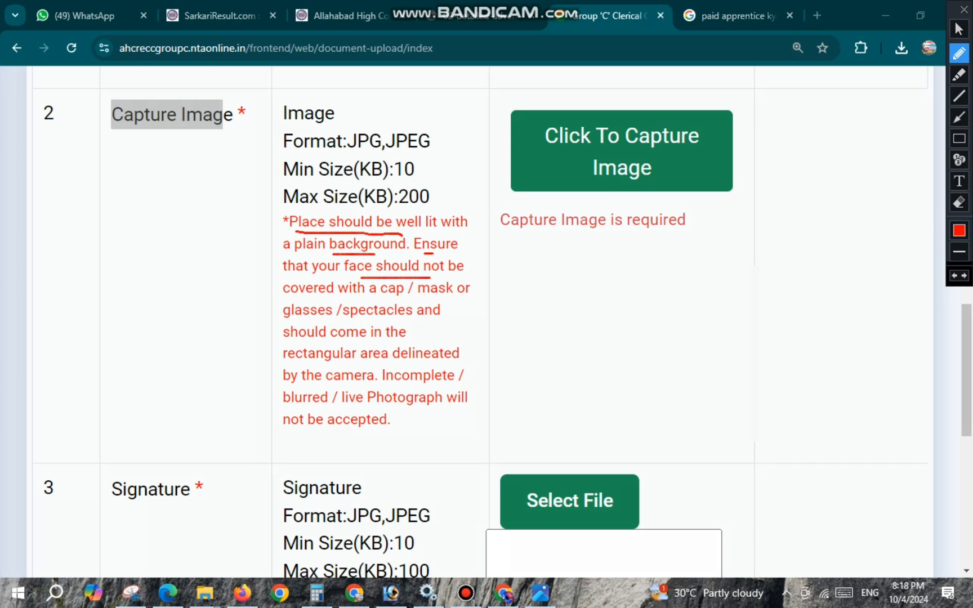
{"action": "left_click_drag", "start_coordinate": [322, 297], "coordinate": [394, 299]}
{"action": "left_click_drag", "start_coordinate": [314, 383], "coordinate": [362, 383]}
{"action": "left_click_drag", "start_coordinate": [309, 402], "coordinate": [413, 409]}
{"action": "left_click_drag", "start_coordinate": [313, 427], "coordinate": [368, 435]}
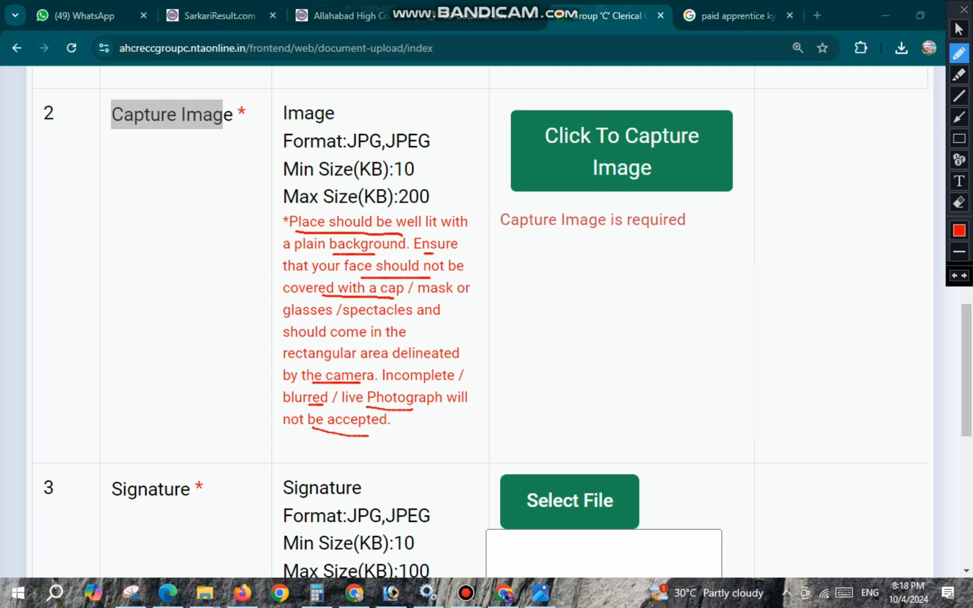
{"action": "key", "text": "Escape"}
- Capture a live webcam photo of the candidate for the Capture Image document
{"action": "key", "text": "ctrl+minus"}
{"action": "key", "text": "ctrl+minus"}
{"action": "key", "text": "ctrl+minus"}
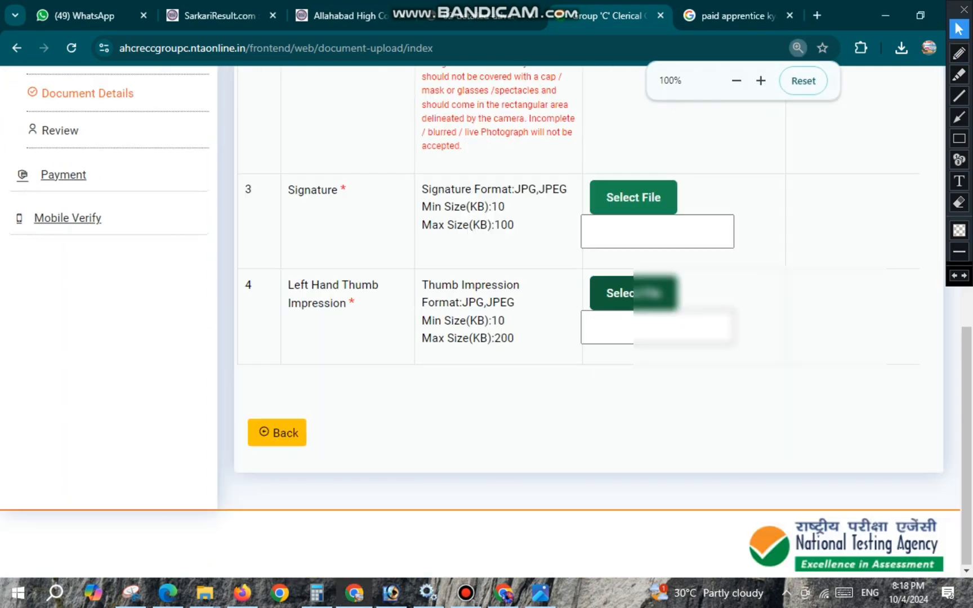
{"action": "scroll", "coordinate": [485, 321], "scroll_direction": "up", "scroll_amount": 4}
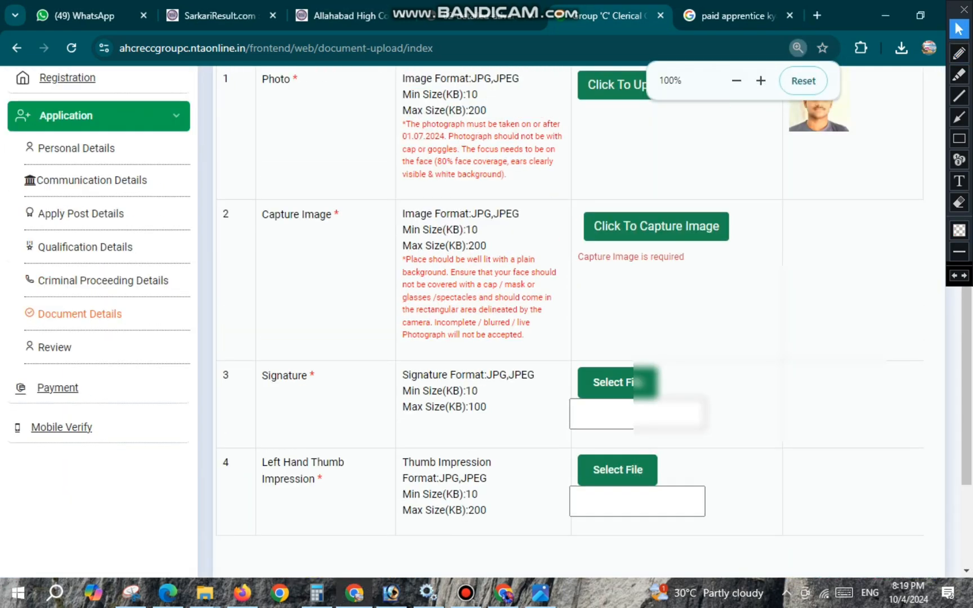
{"action": "left_click", "coordinate": [656, 226]}
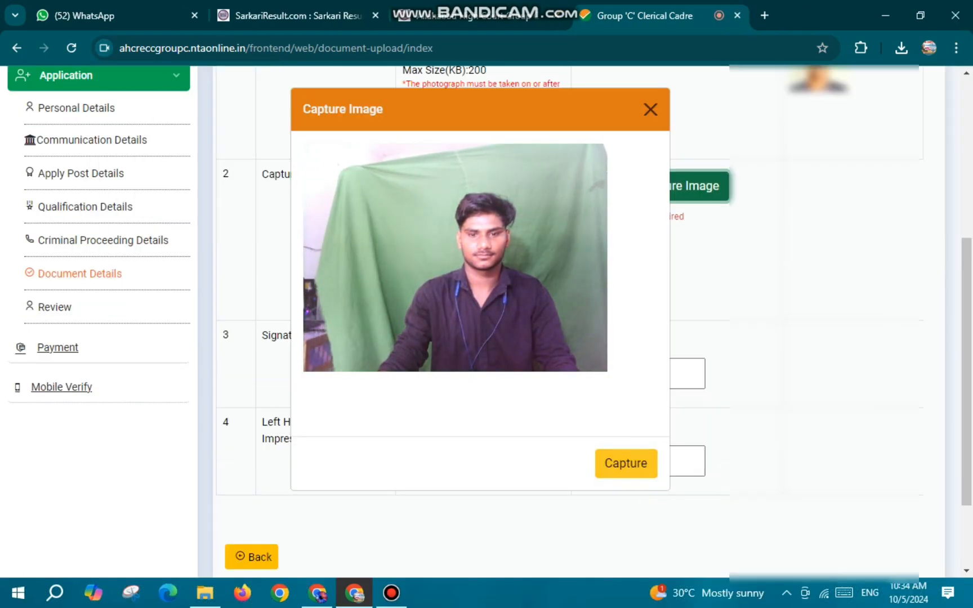
{"action": "left_click", "coordinate": [625, 463]}
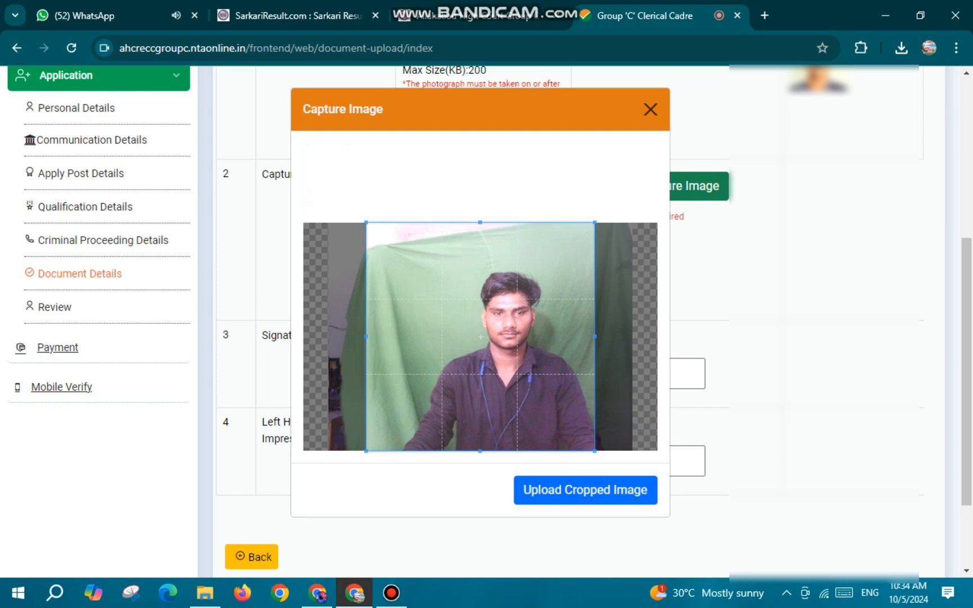
- Tighten the crop around the candidate in the captured photo, upload the cropped image and acknowledge the upload message
{"action": "left_click_drag", "start_coordinate": [480, 222], "coordinate": [480, 253]}
{"action": "left_click_drag", "start_coordinate": [481, 352], "coordinate": [506, 352]}
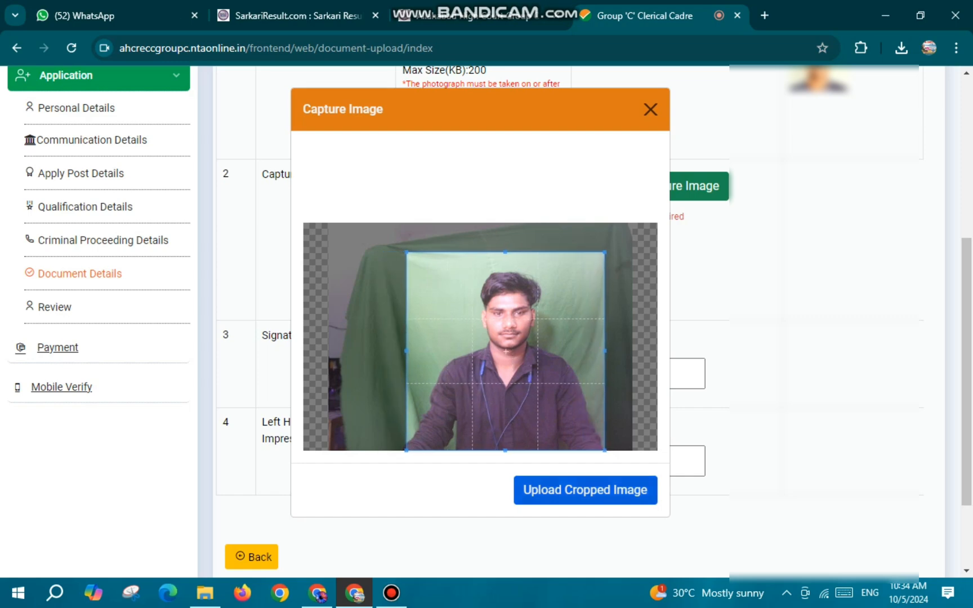
{"action": "left_click", "coordinate": [585, 490]}
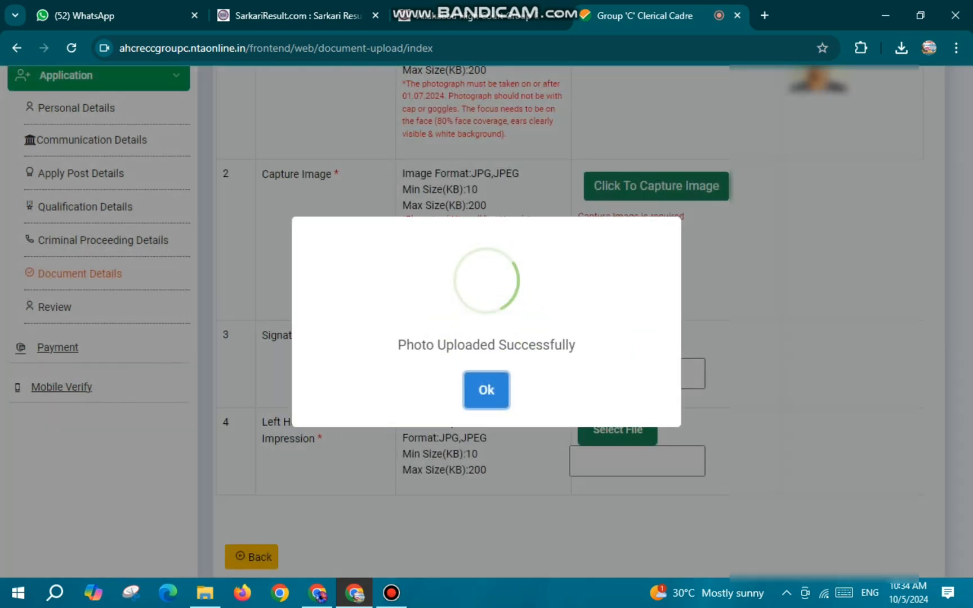
{"action": "left_click", "coordinate": [487, 386]}
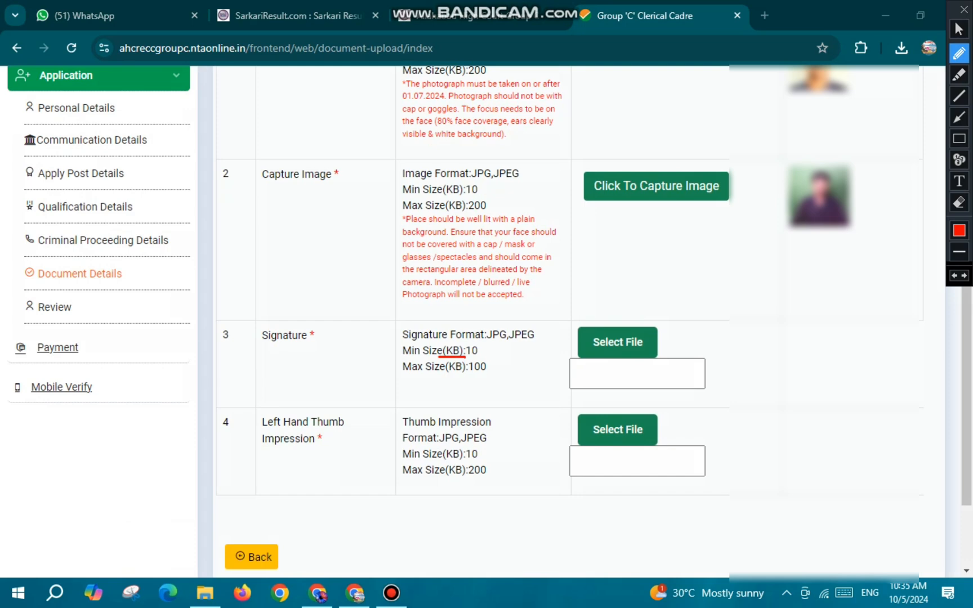
- Mark the Signature size limits and file selection and the Left Hand Thumb Impression label and size limits in red pen
{"action": "left_click_drag", "start_coordinate": [450, 377], "coordinate": [490, 373]}
{"action": "left_click_drag", "start_coordinate": [665, 336], "coordinate": [692, 330]}
{"action": "left_click_drag", "start_coordinate": [329, 433], "coordinate": [353, 430]}
{"action": "mouse_move", "coordinate": [271, 426]}
{"action": "left_mouse_down"}
{"action": "mouse_move", "coordinate": [307, 427]}
{"action": "mouse_move", "coordinate": [283, 405]}
{"action": "mouse_move", "coordinate": [252, 417]}
{"action": "left_mouse_up"}
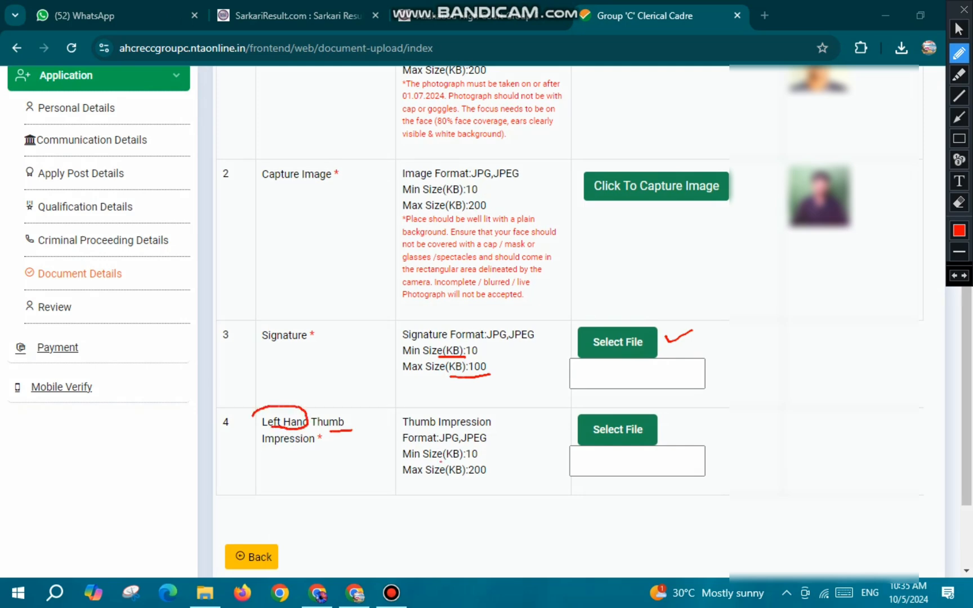
{"action": "mouse_move", "coordinate": [441, 462]}
{"action": "left_mouse_down"}
{"action": "mouse_move", "coordinate": [471, 462]}
{"action": "mouse_move", "coordinate": [481, 481]}
{"action": "left_mouse_up"}
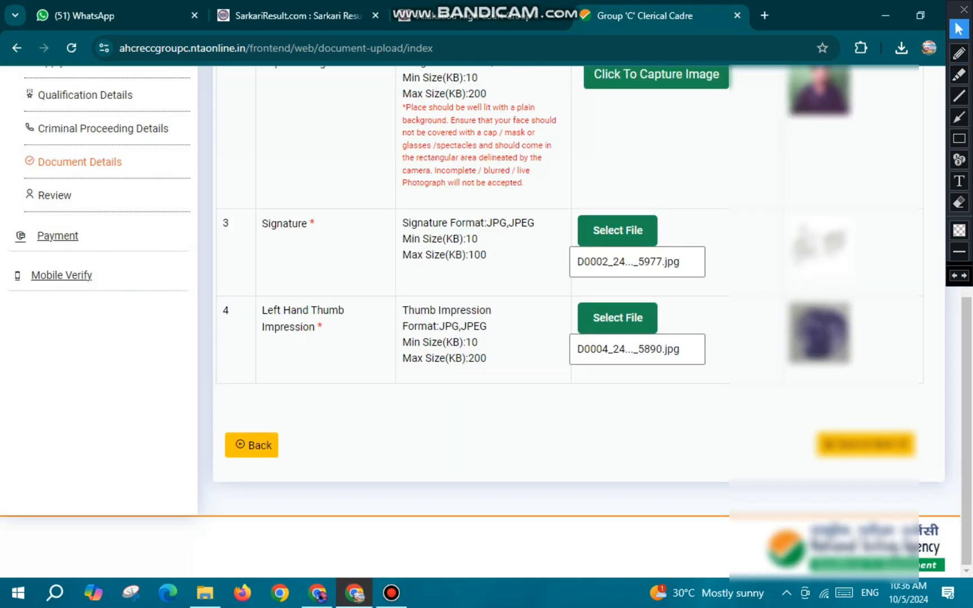
- Circle Save & Next in red pen and save the document details to continue to the application review
{"action": "left_click", "coordinate": [959, 52]}
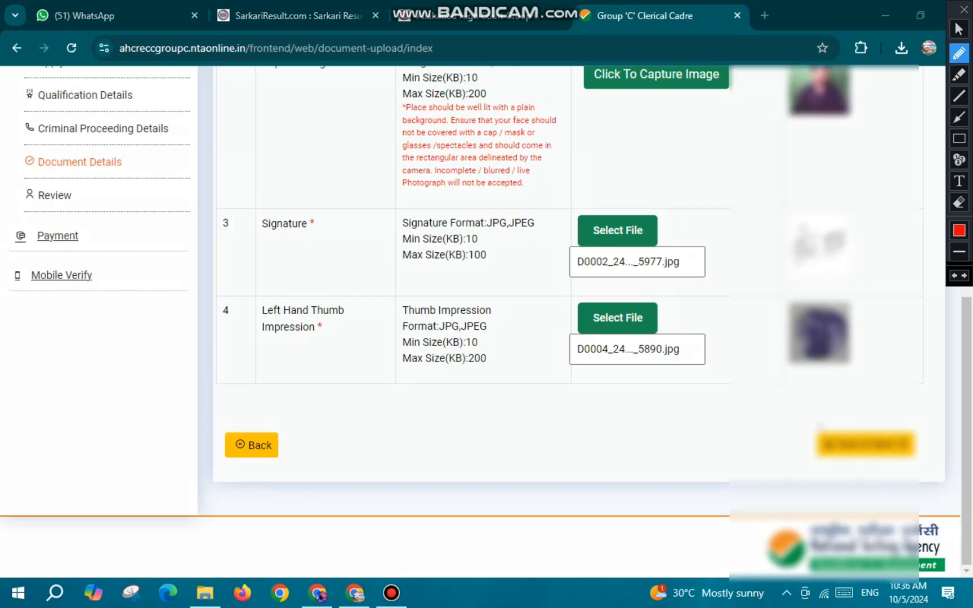
{"action": "mouse_move", "coordinate": [821, 427]}
{"action": "left_mouse_down"}
{"action": "mouse_move", "coordinate": [807, 453]}
{"action": "mouse_move", "coordinate": [867, 418]}
{"action": "mouse_move", "coordinate": [808, 424]}
{"action": "left_mouse_up"}
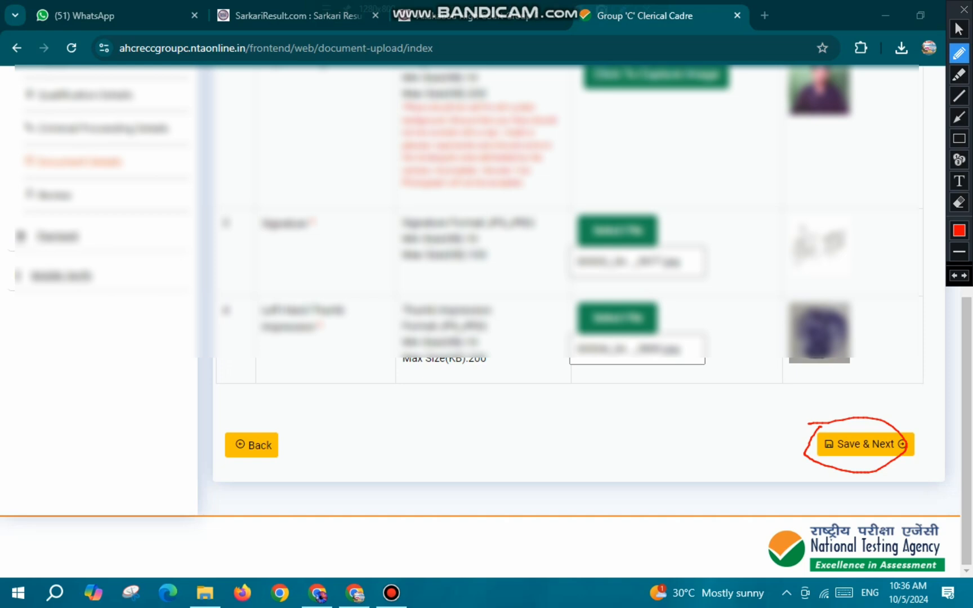
- Mark the mobile number verification notice and its Click Here link in red pen on the review page
{"action": "left_click", "coordinate": [959, 53]}
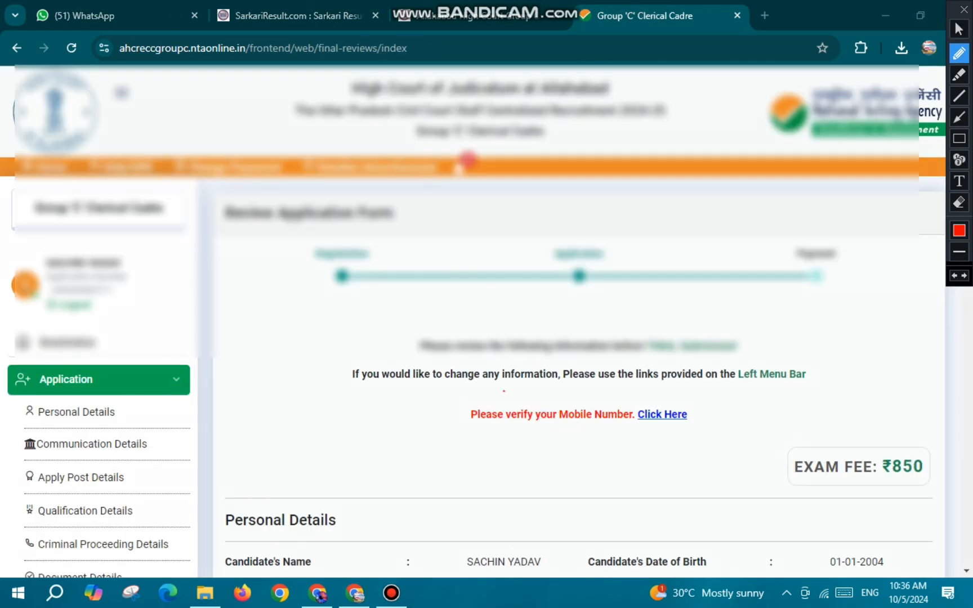
{"action": "mouse_move", "coordinate": [503, 390]}
{"action": "left_mouse_down"}
{"action": "mouse_move", "coordinate": [465, 420]}
{"action": "mouse_move", "coordinate": [521, 434]}
{"action": "mouse_move", "coordinate": [586, 428]}
{"action": "left_mouse_up"}
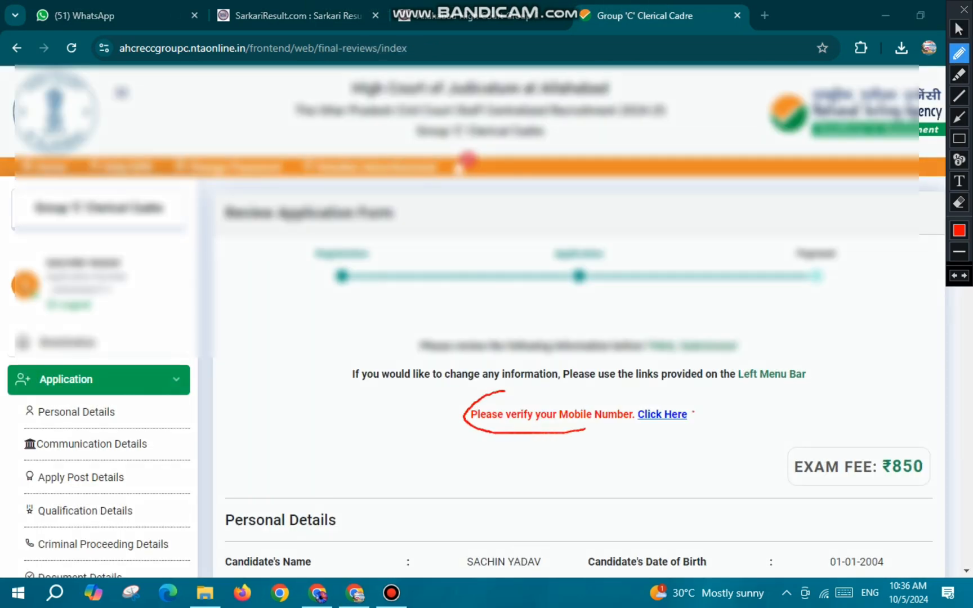
{"action": "left_click_drag", "start_coordinate": [692, 414], "coordinate": [721, 402]}
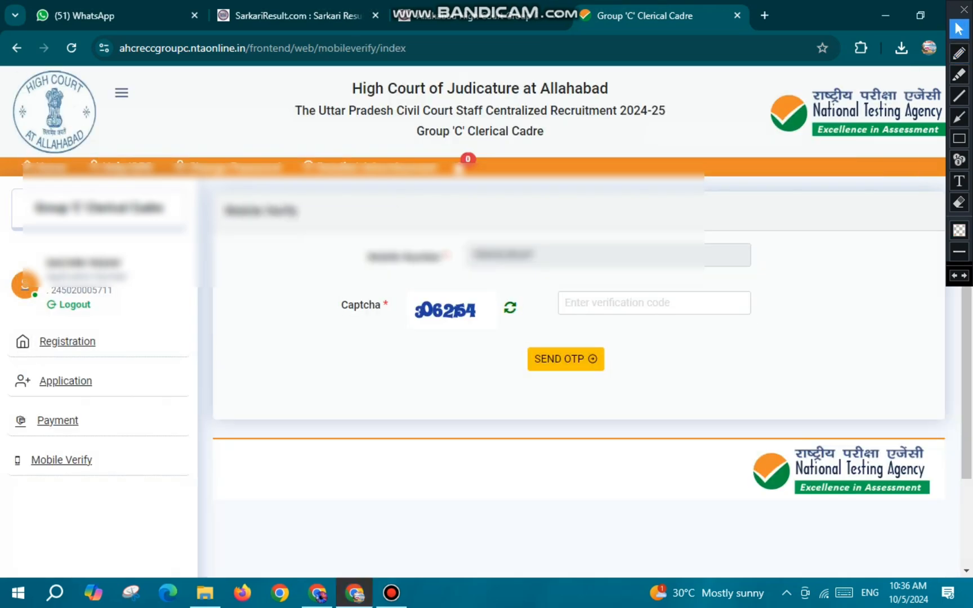
- Request an OTP for the registered mobile number using the captcha, and verify the number with the mobile OTP and the new captcha code
{"action": "left_click", "coordinate": [625, 303]}
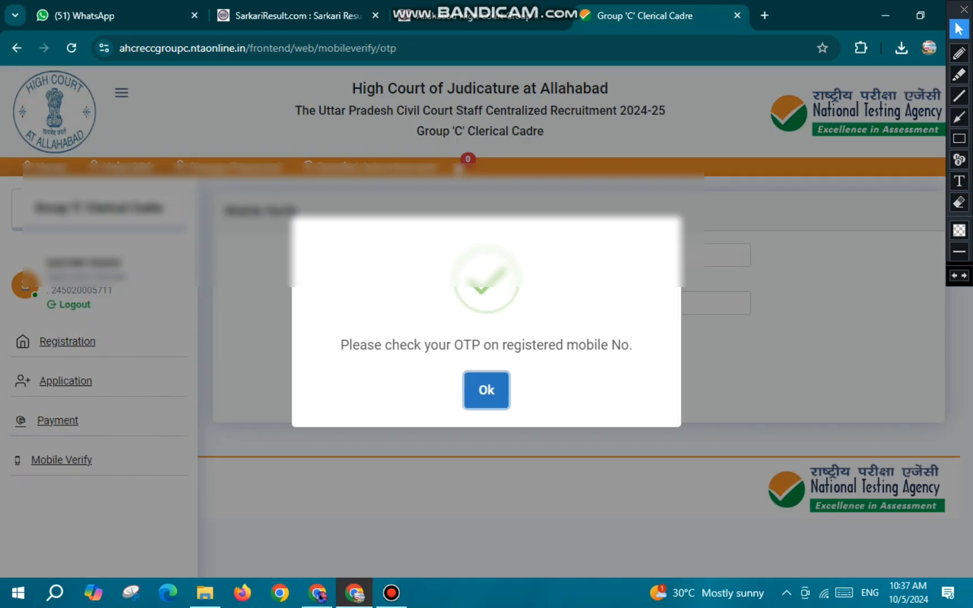
{"action": "left_click", "coordinate": [486, 390]}
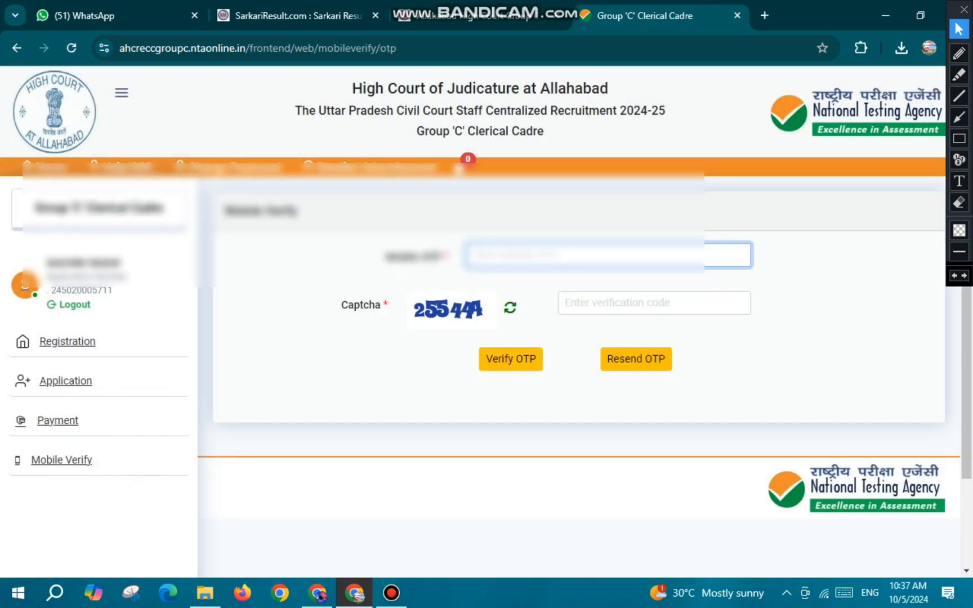
{"action": "left_click", "coordinate": [631, 303]}
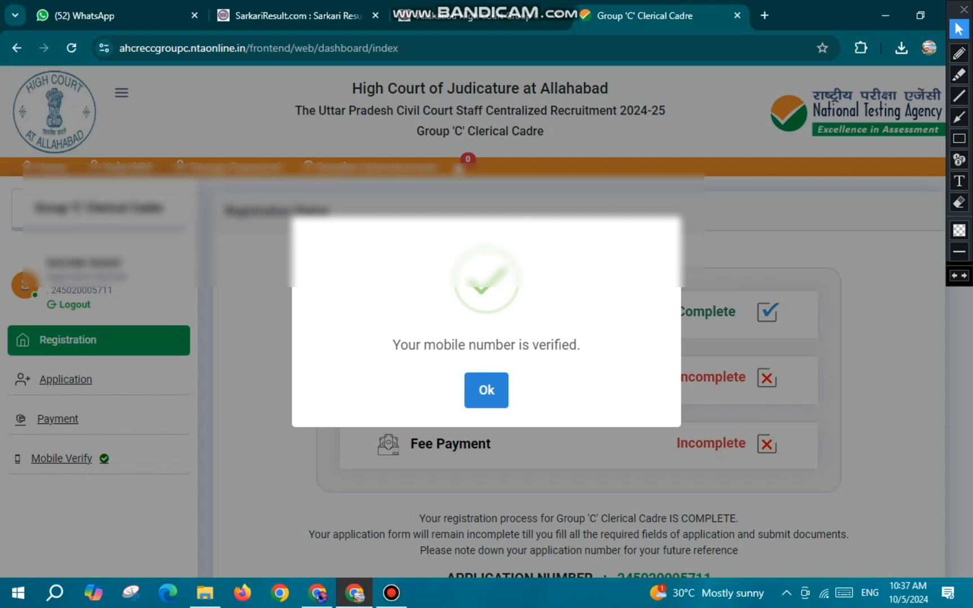
{"action": "left_click_drag", "start_coordinate": [400, 345], "coordinate": [558, 346]}
{"action": "left_click", "coordinate": [486, 390]}
{"action": "scroll", "coordinate": [486, 390], "scroll_direction": "down", "scroll_amount": 1}
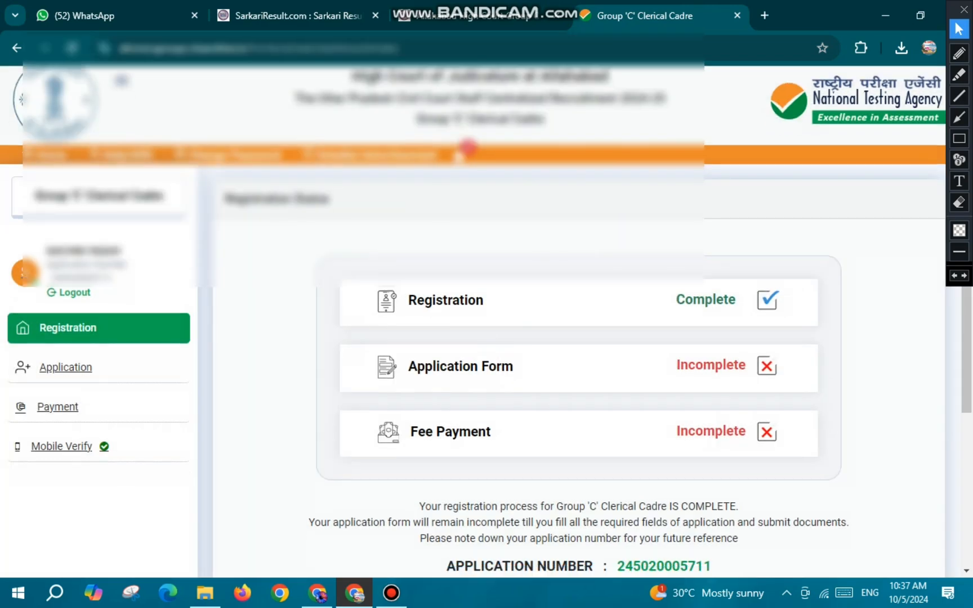
- Open the application form for review, go through its details, and circle Final Submit in red pen before opening the particulars checklist
{"action": "scroll", "coordinate": [468, 148], "scroll_direction": "down", "scroll_amount": 2}
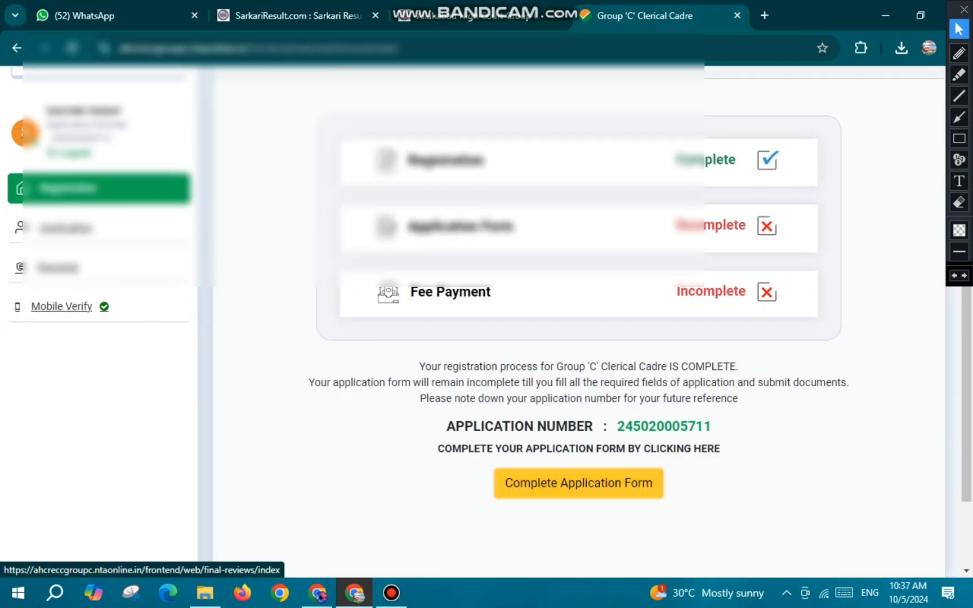
{"action": "left_click", "coordinate": [579, 484]}
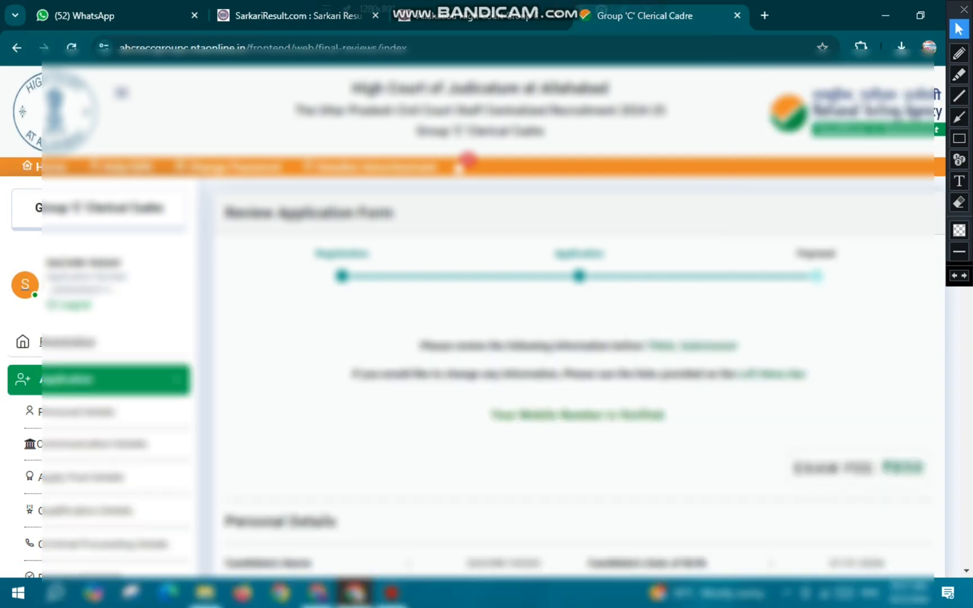
{"action": "scroll", "coordinate": [460, 169], "scroll_direction": "down", "scroll_amount": 2}
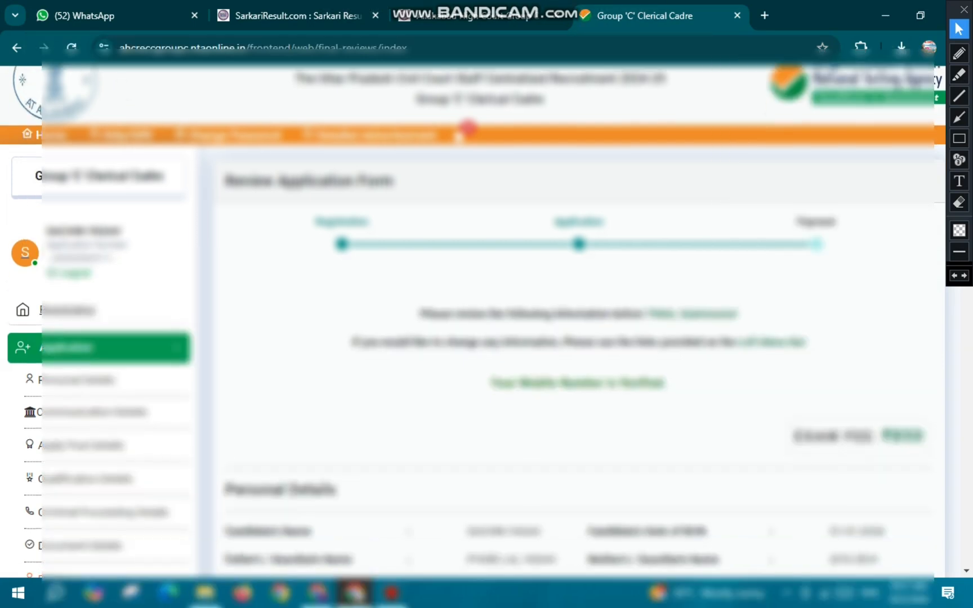
{"action": "scroll", "coordinate": [572, 321], "scroll_direction": "down", "scroll_amount": 20}
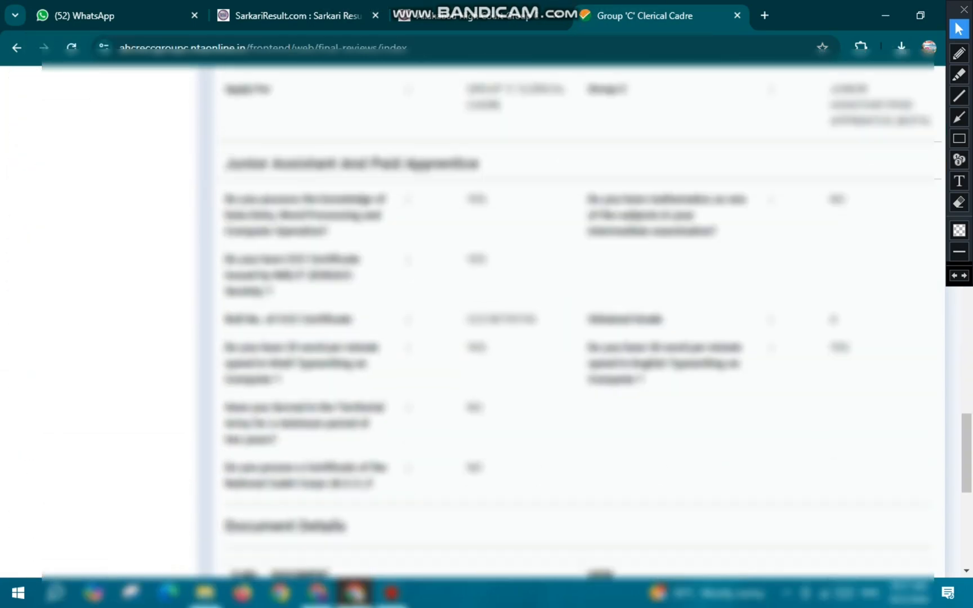
{"action": "left_click", "coordinate": [959, 54]}
{"action": "mouse_move", "coordinate": [872, 414]}
{"action": "left_mouse_down"}
{"action": "mouse_move", "coordinate": [912, 491]}
{"action": "mouse_move", "coordinate": [886, 423]}
{"action": "mouse_move", "coordinate": [868, 422]}
{"action": "left_mouse_up"}
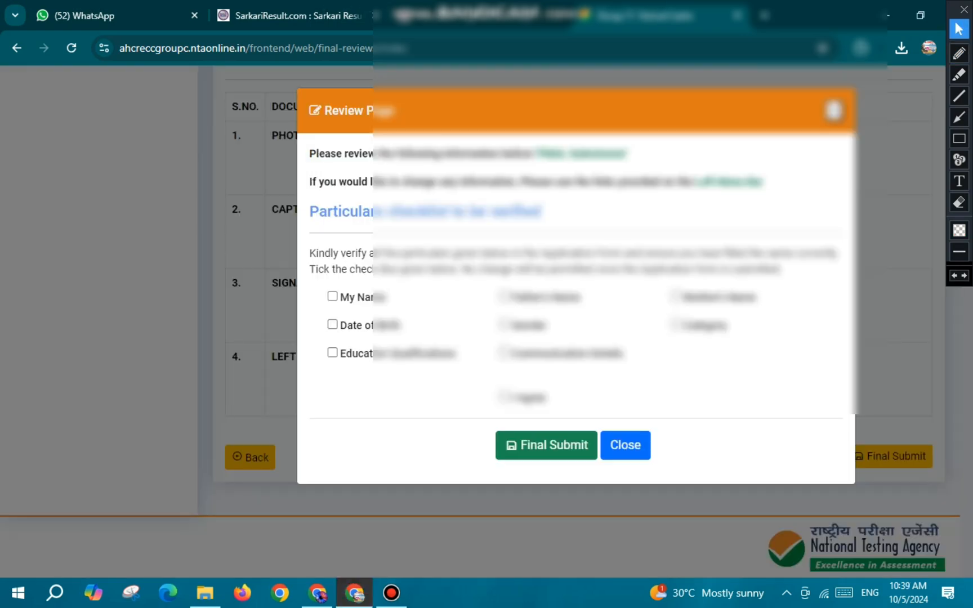
- Tick every particular in the verification checklist and I Agree, then final-submit the application form and acknowledge the submission
{"action": "left_click", "coordinate": [333, 296]}
{"action": "left_click", "coordinate": [504, 296]}
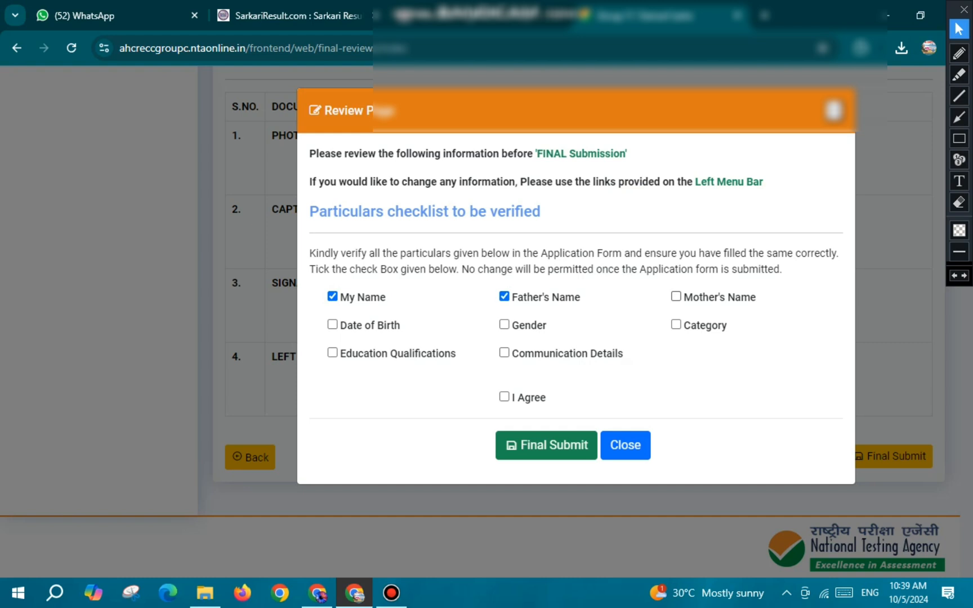
{"action": "left_click", "coordinate": [675, 296]}
{"action": "left_click", "coordinate": [332, 325]}
{"action": "left_click", "coordinate": [504, 324]}
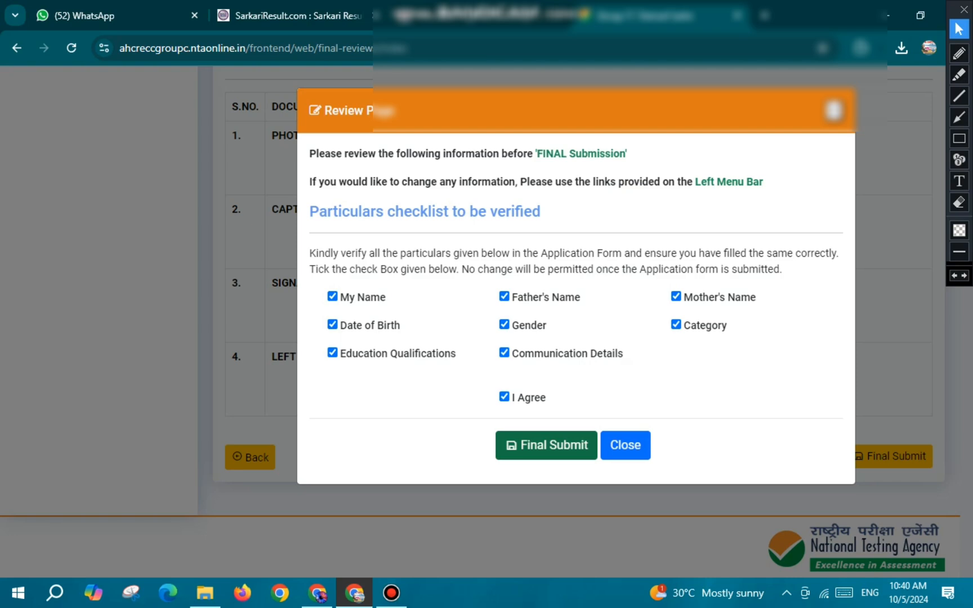
{"action": "left_click", "coordinate": [546, 446]}
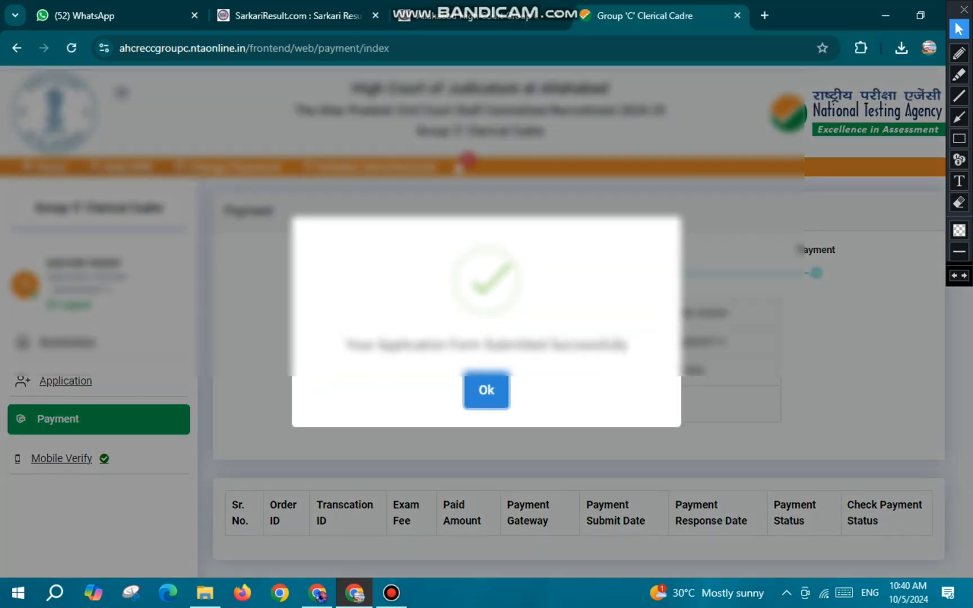
{"action": "left_click", "coordinate": [486, 391]}
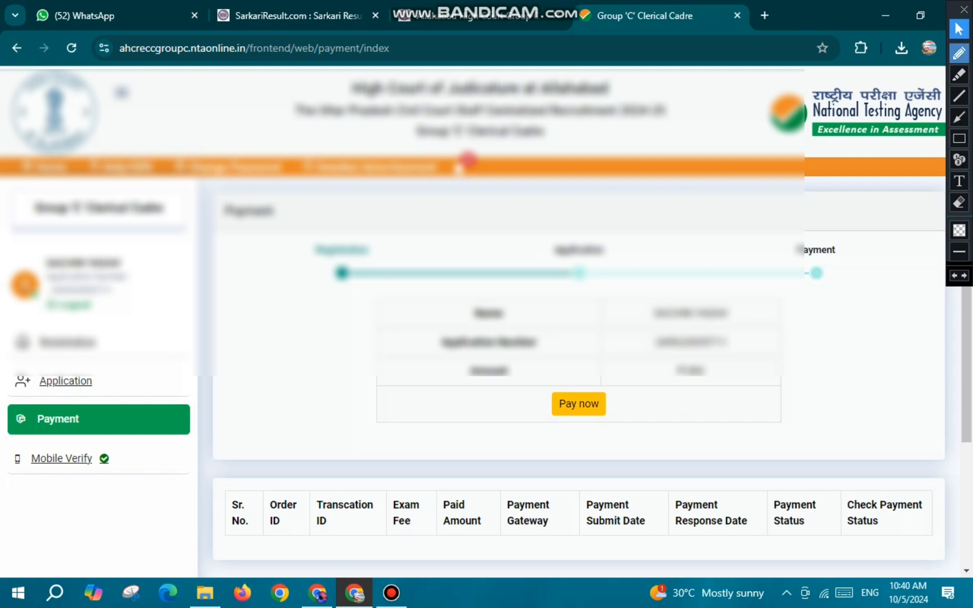
- Mark Pay now and the SBI gateway in red pen and proceed to the SBIePay Lite payment page
{"action": "left_click", "coordinate": [959, 53]}
{"action": "mouse_move", "coordinate": [556, 376]}
{"action": "left_mouse_down"}
{"action": "mouse_move", "coordinate": [626, 407]}
{"action": "mouse_move", "coordinate": [550, 386]}
{"action": "left_mouse_up"}
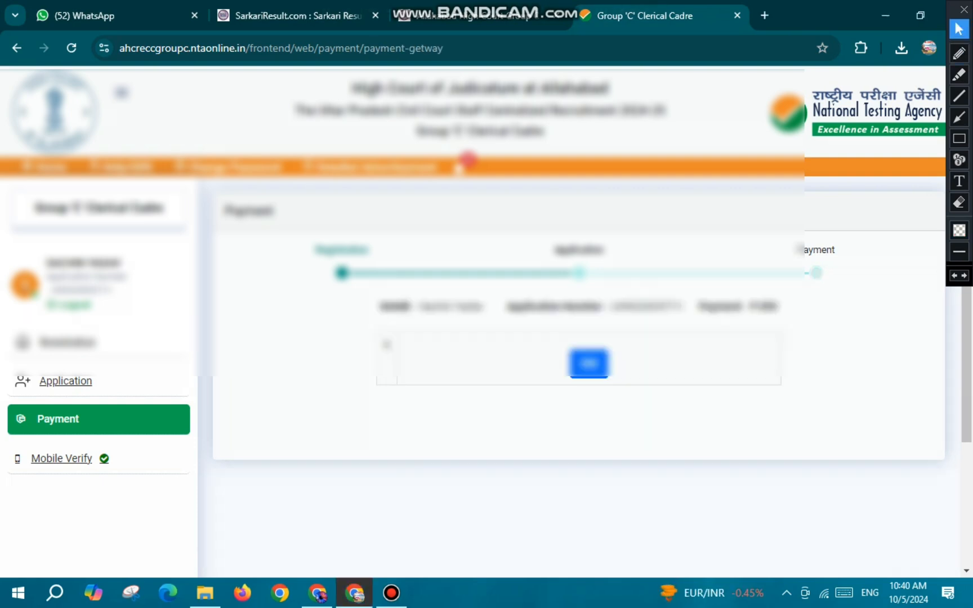
{"action": "left_click", "coordinate": [959, 53]}
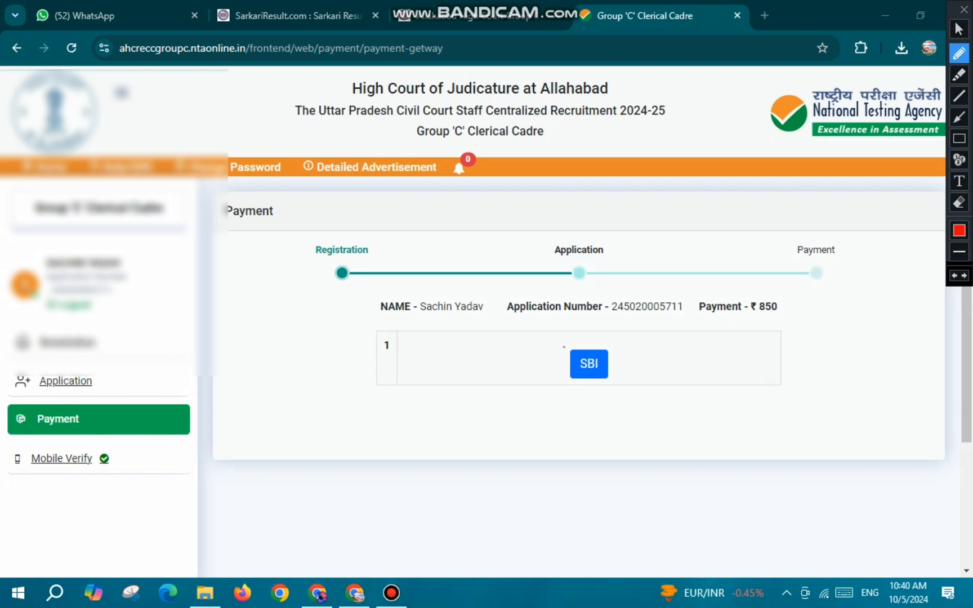
{"action": "mouse_move", "coordinate": [563, 347]}
{"action": "left_mouse_down"}
{"action": "mouse_move", "coordinate": [616, 356]}
{"action": "mouse_move", "coordinate": [556, 348]}
{"action": "left_mouse_up"}
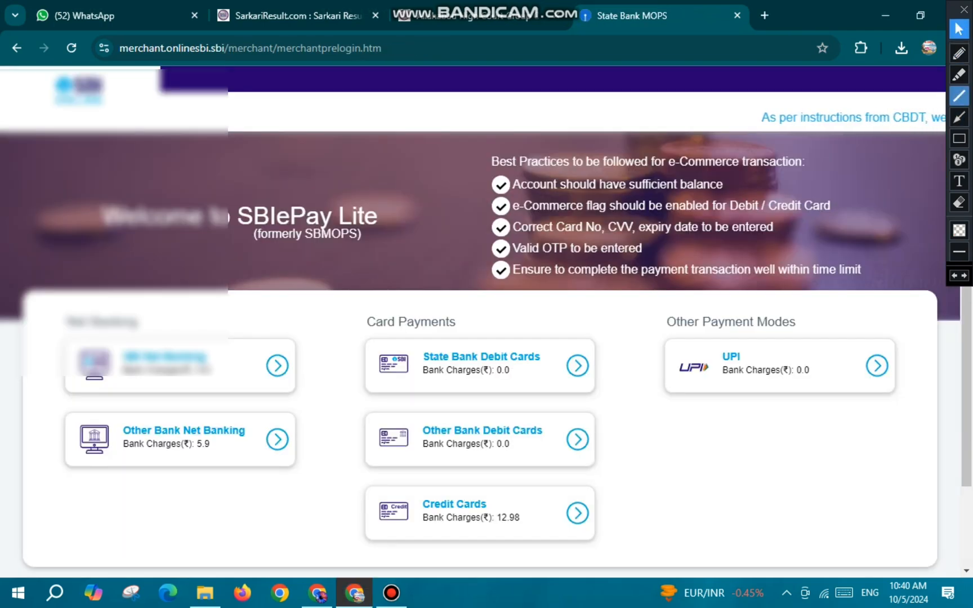
- Mark the debit card, credit card, UPI and net banking options in red pen and continue with UPI payment
{"action": "left_click", "coordinate": [959, 54]}
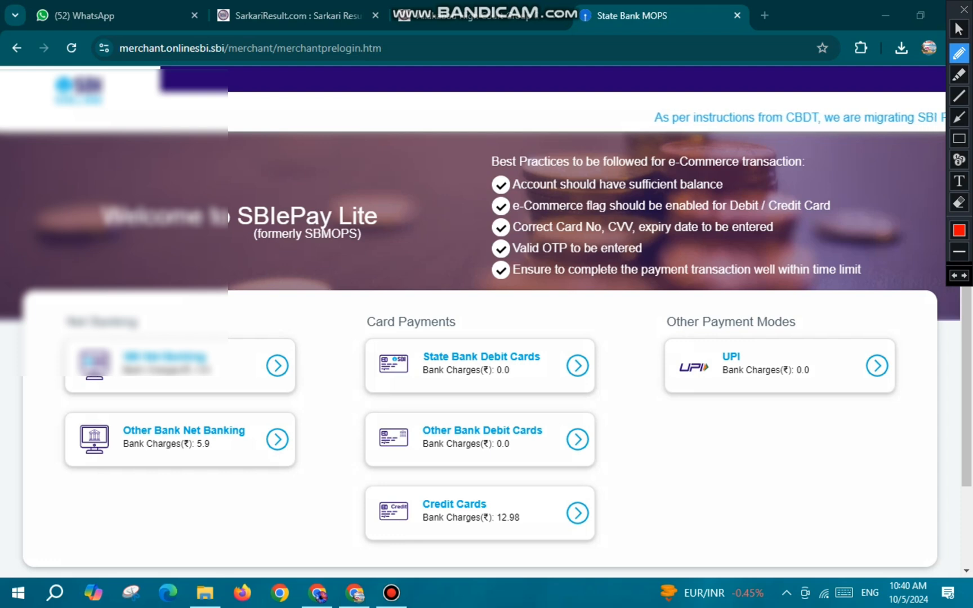
{"action": "mouse_move", "coordinate": [522, 438]}
{"action": "left_mouse_down"}
{"action": "mouse_move", "coordinate": [529, 451]}
{"action": "mouse_move", "coordinate": [565, 438]}
{"action": "left_mouse_up"}
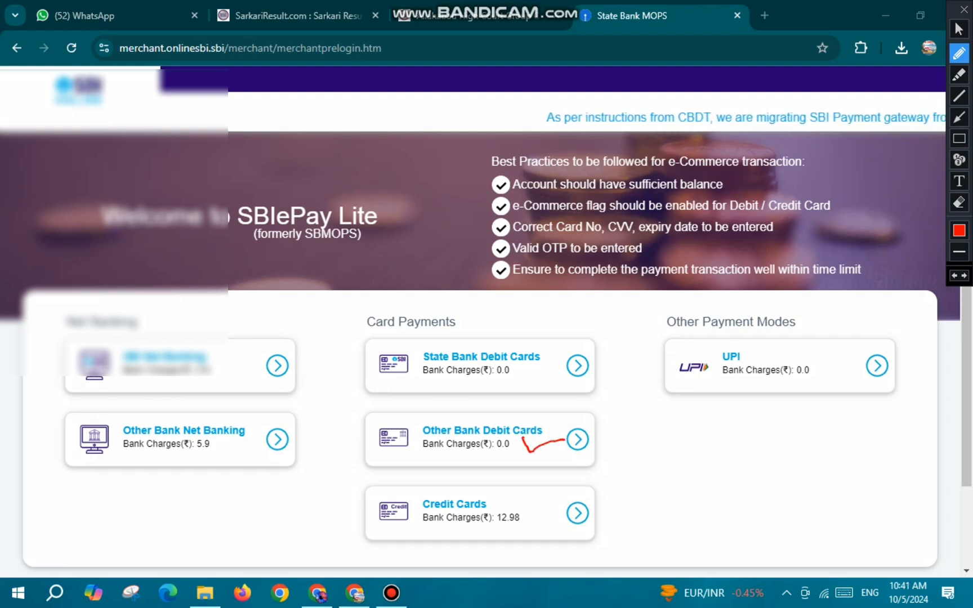
{"action": "left_click_drag", "start_coordinate": [525, 501], "coordinate": [561, 498]}
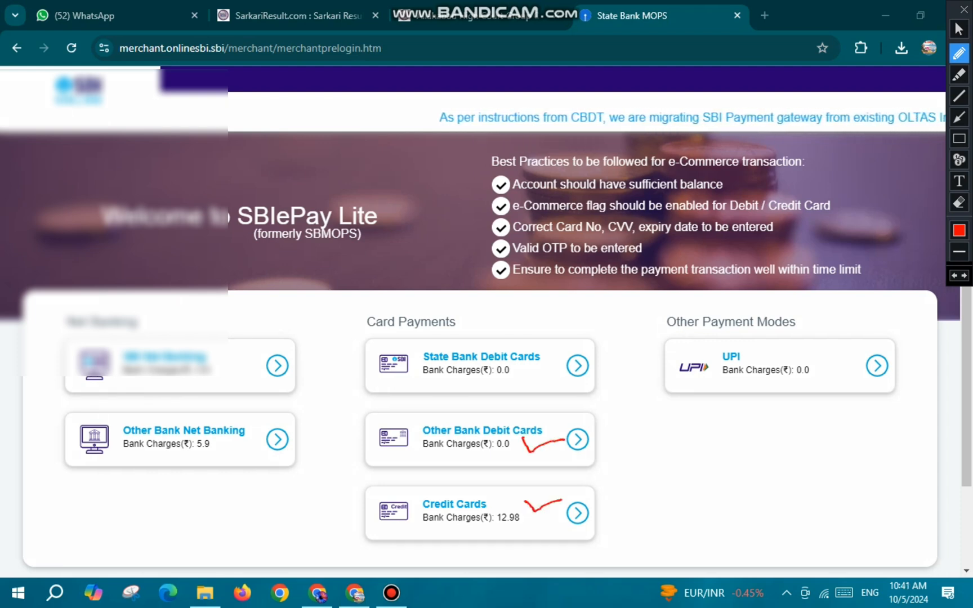
{"action": "left_click_drag", "start_coordinate": [467, 383], "coordinate": [551, 366]}
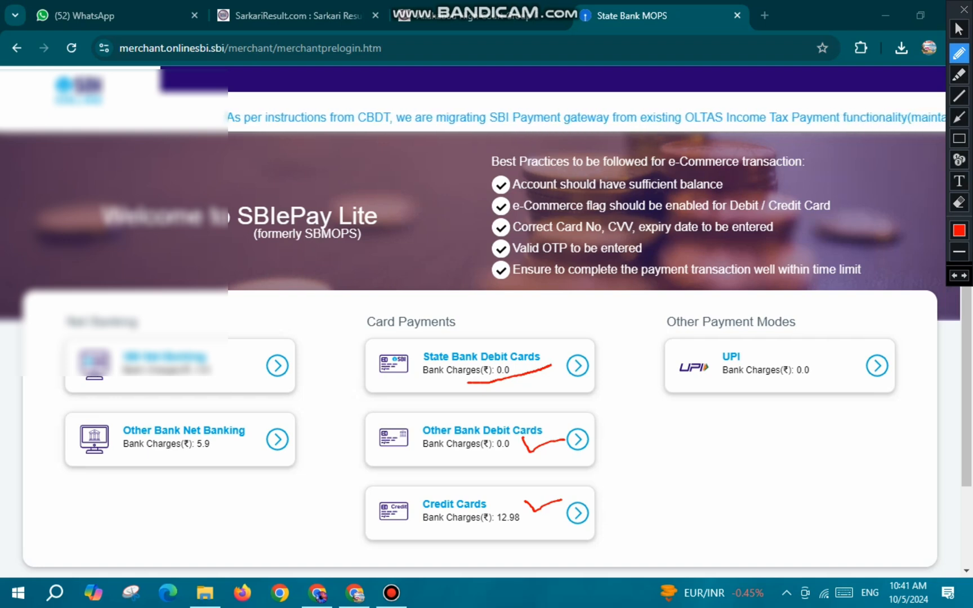
{"action": "left_click_drag", "start_coordinate": [726, 366], "coordinate": [767, 357]}
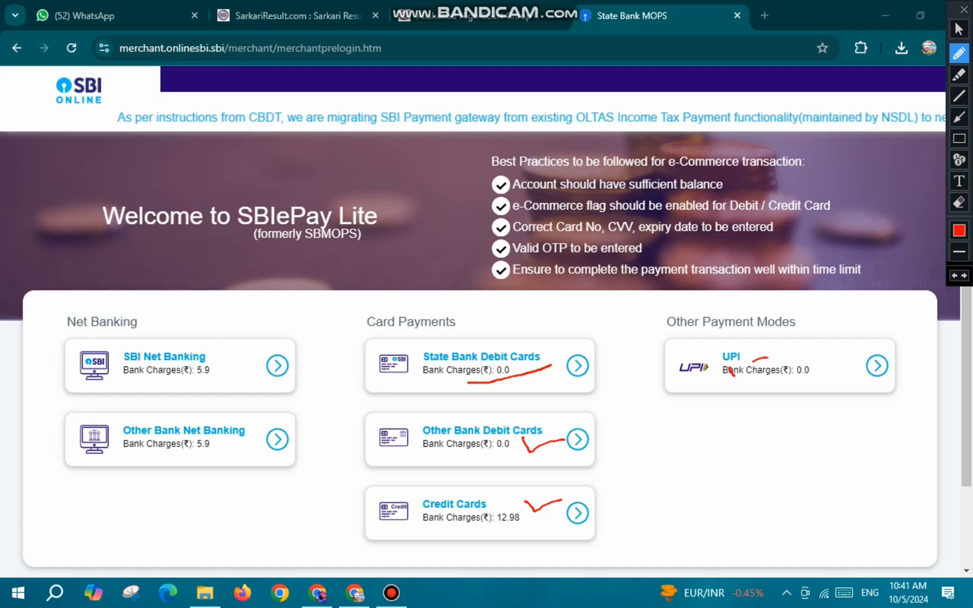
{"action": "mouse_move", "coordinate": [173, 343]}
{"action": "left_mouse_down"}
{"action": "mouse_move", "coordinate": [142, 345]}
{"action": "mouse_move", "coordinate": [145, 369]}
{"action": "left_mouse_up"}
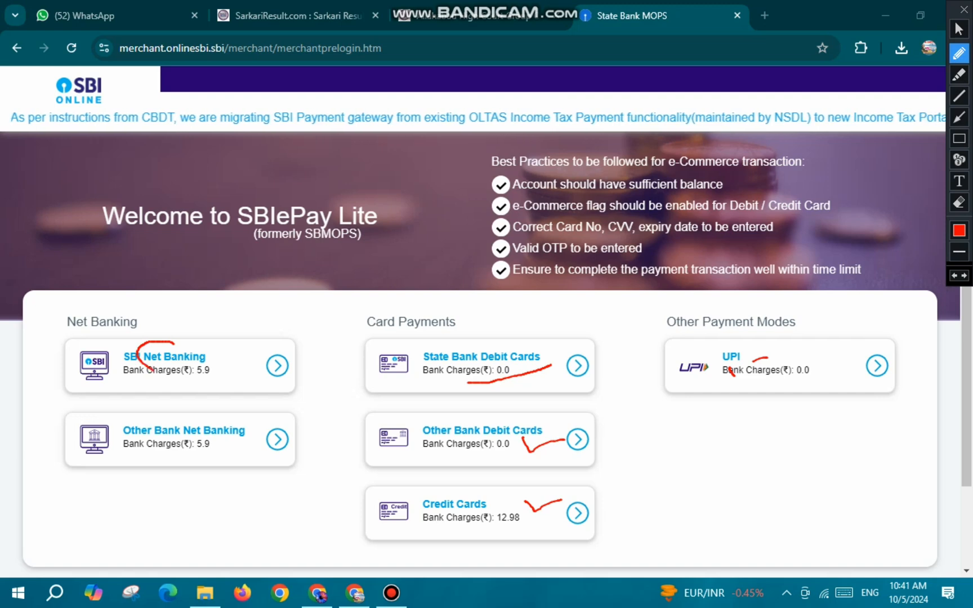
{"action": "left_click_drag", "start_coordinate": [143, 409], "coordinate": [186, 438]}
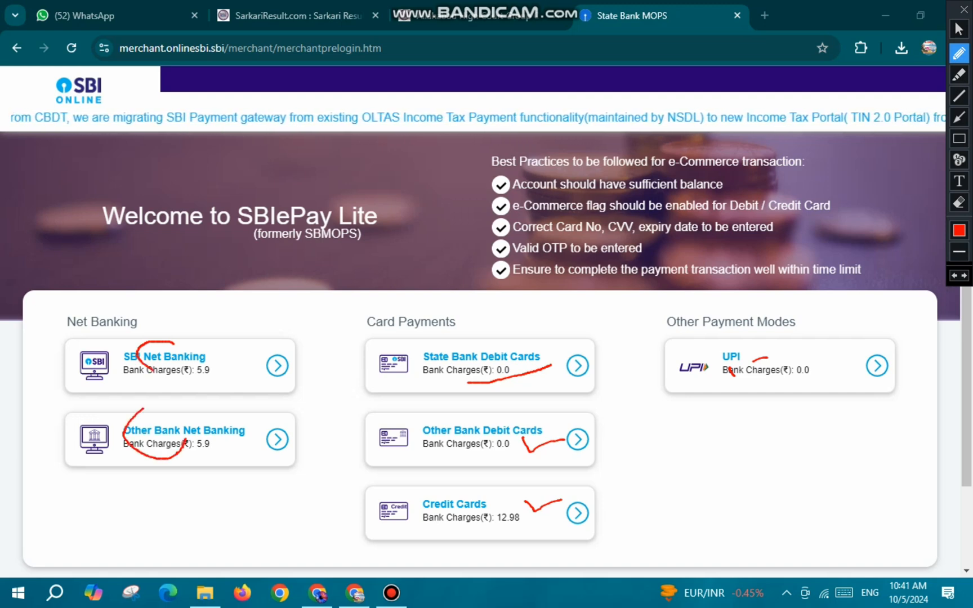
{"action": "mouse_move", "coordinate": [716, 337]}
{"action": "left_mouse_down"}
{"action": "mouse_move", "coordinate": [660, 362]}
{"action": "mouse_move", "coordinate": [732, 404]}
{"action": "mouse_move", "coordinate": [727, 336]}
{"action": "left_mouse_up"}
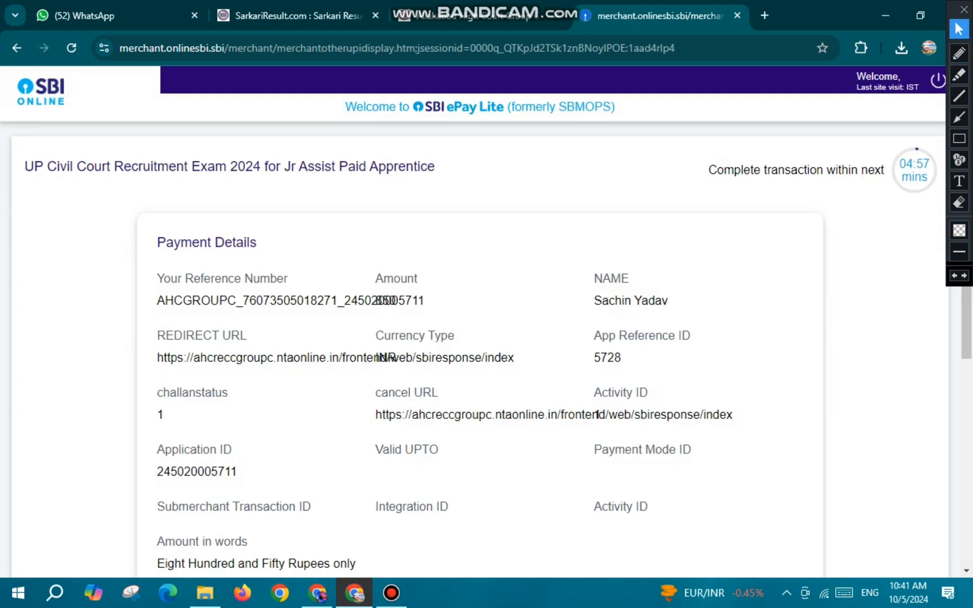
- Mark the QR code option in red pen, confirm QR code as the UPI method, and view the payment QR code
{"action": "scroll", "coordinate": [487, 349], "scroll_direction": "down", "scroll_amount": 5}
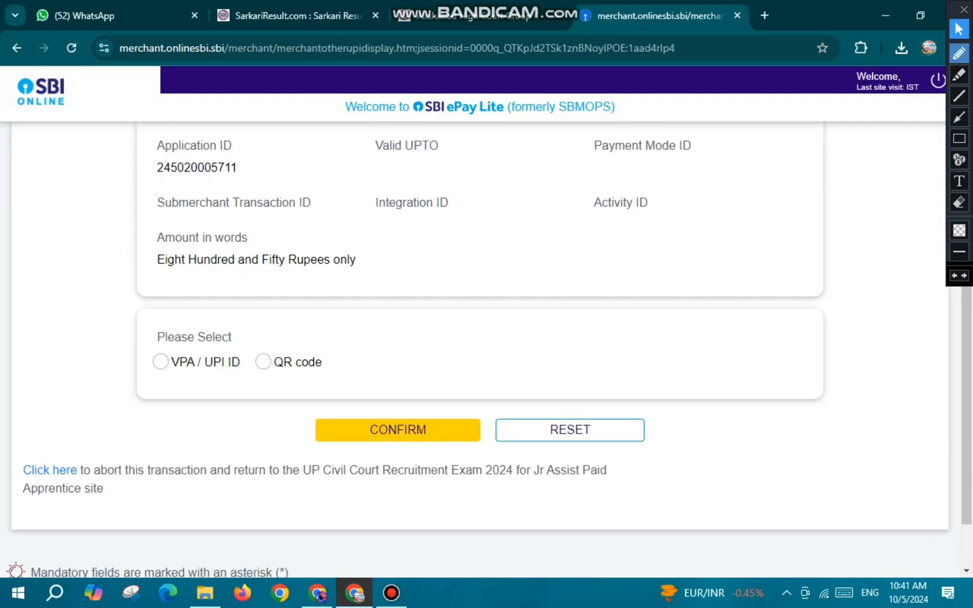
{"action": "left_click", "coordinate": [959, 53]}
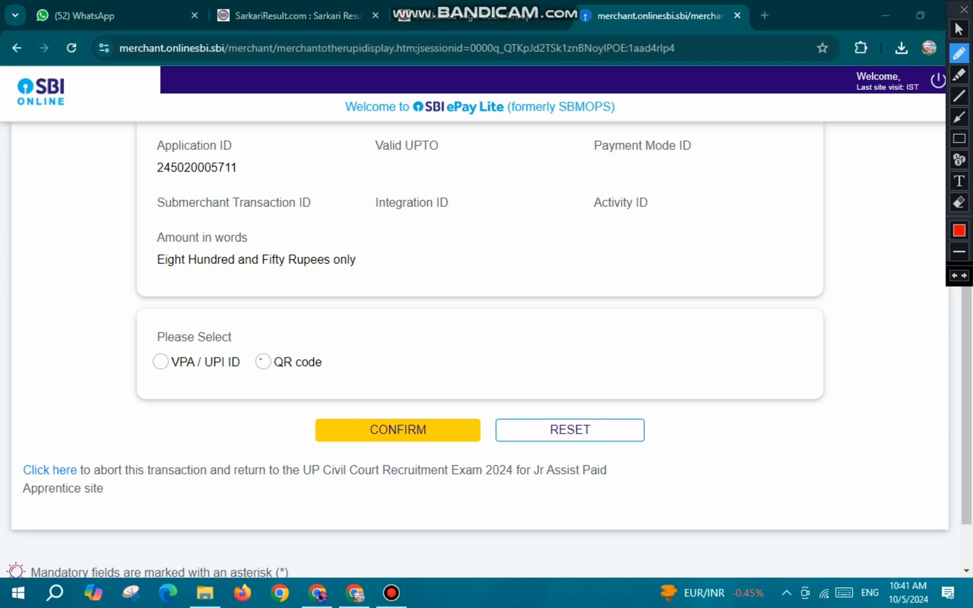
{"action": "mouse_move", "coordinate": [259, 357]}
{"action": "left_mouse_down"}
{"action": "mouse_move", "coordinate": [264, 365]}
{"action": "mouse_move", "coordinate": [314, 344]}
{"action": "left_mouse_up"}
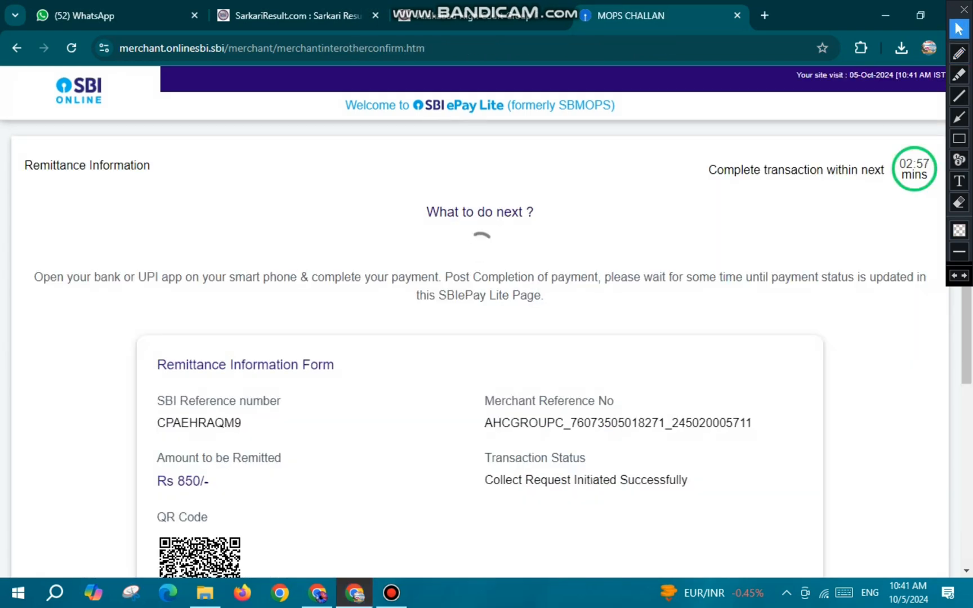
{"action": "scroll", "coordinate": [487, 349], "scroll_direction": "down", "scroll_amount": 5}
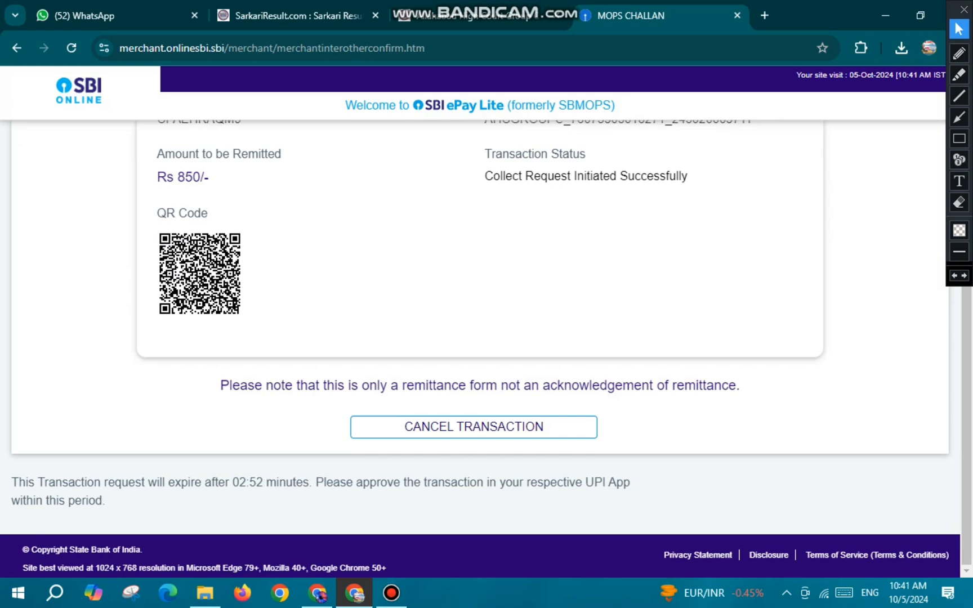
{"action": "scroll", "coordinate": [484, 349], "scroll_direction": "up", "scroll_amount": 3}
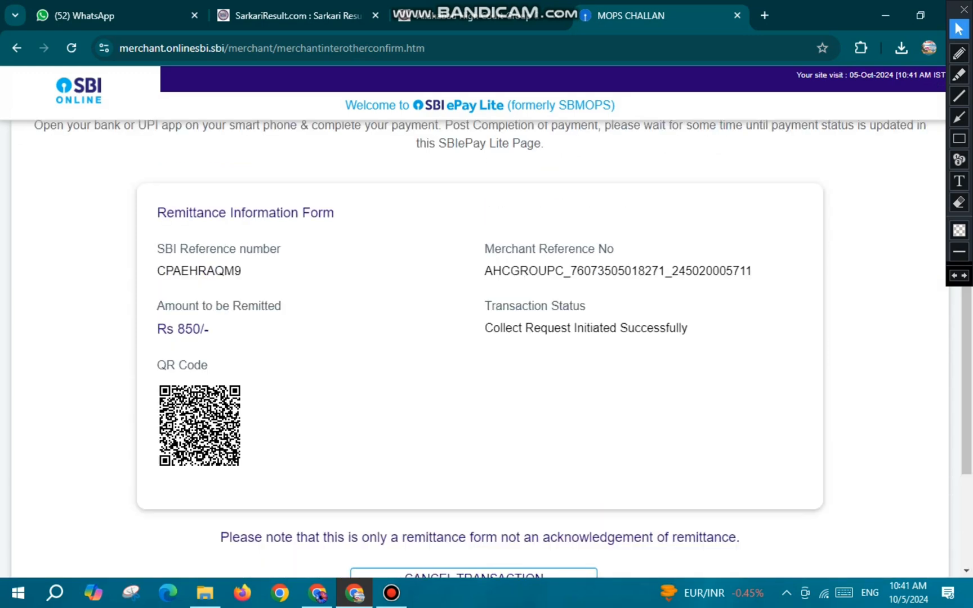